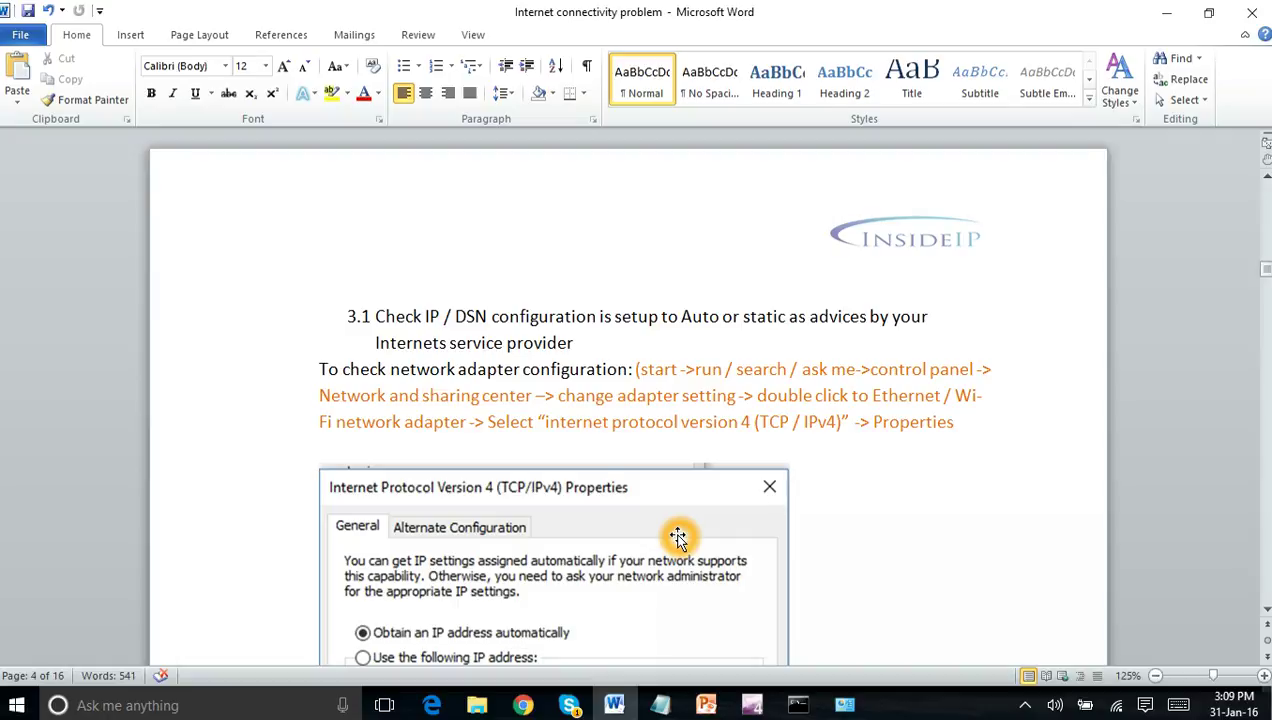
Step: Read section 3.1 of the troubleshooting document on automatic or static IP and DNS configuration of the network adapter
{"action": "scroll", "coordinate": [678, 538], "scroll_direction": "down", "scroll_amount": 3}
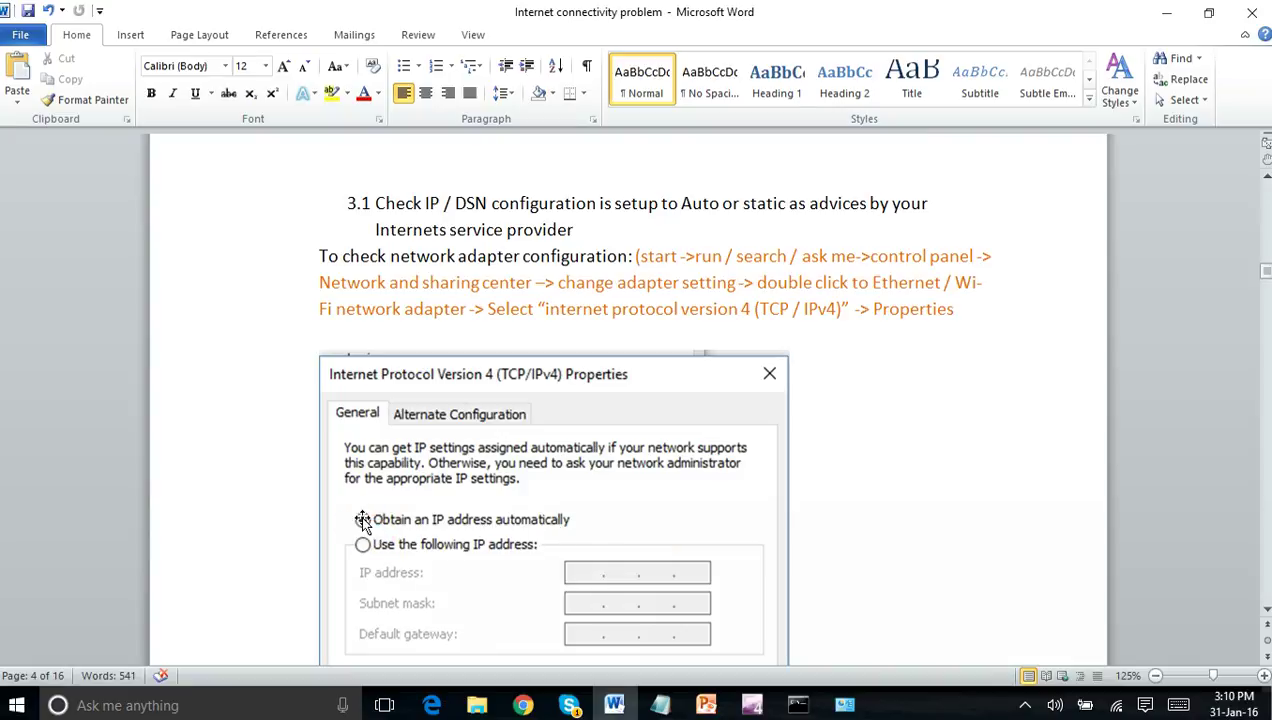
{"action": "scroll", "coordinate": [499, 515], "scroll_direction": "down", "scroll_amount": 3}
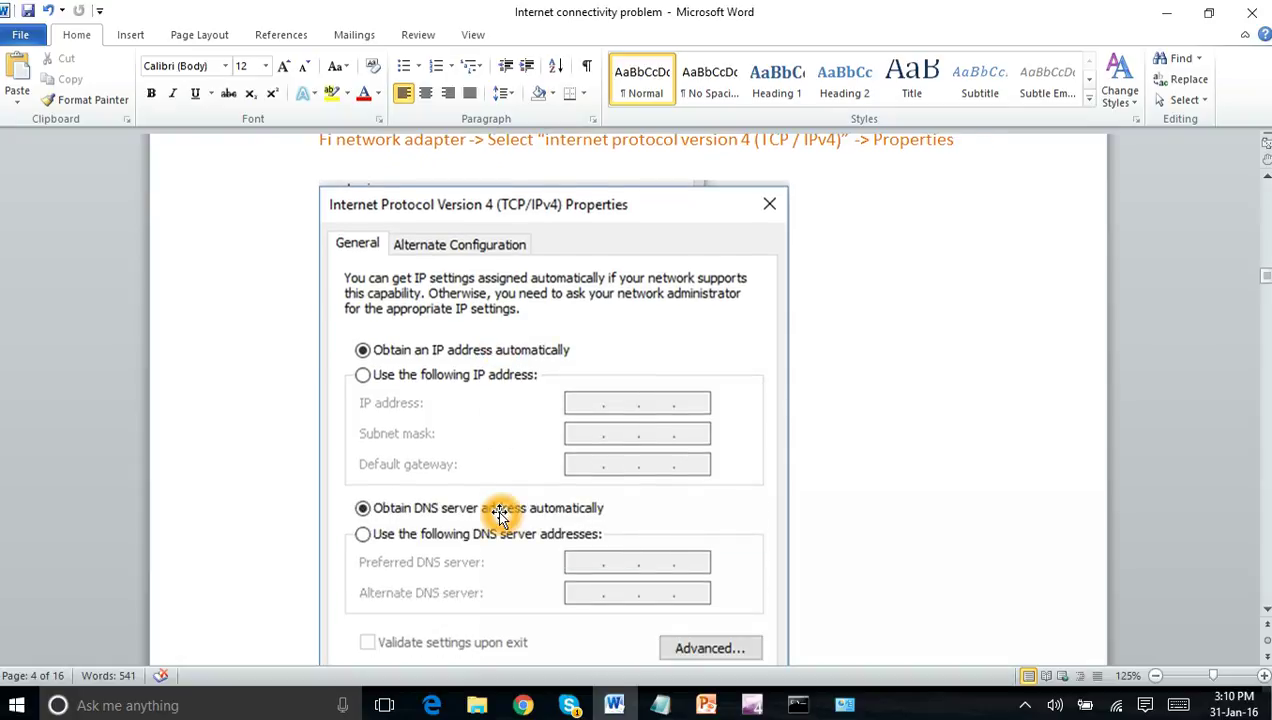
{"action": "left_click", "coordinate": [501, 513]}
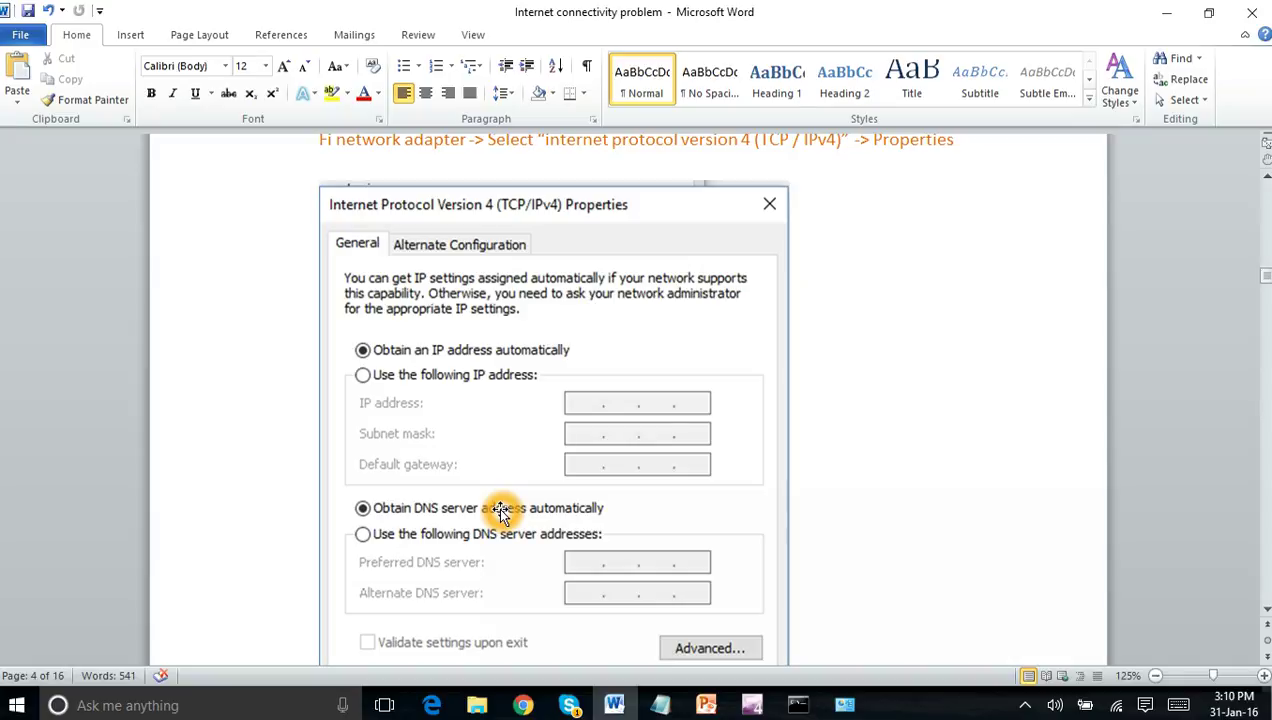
{"action": "left_click", "coordinate": [567, 385]}
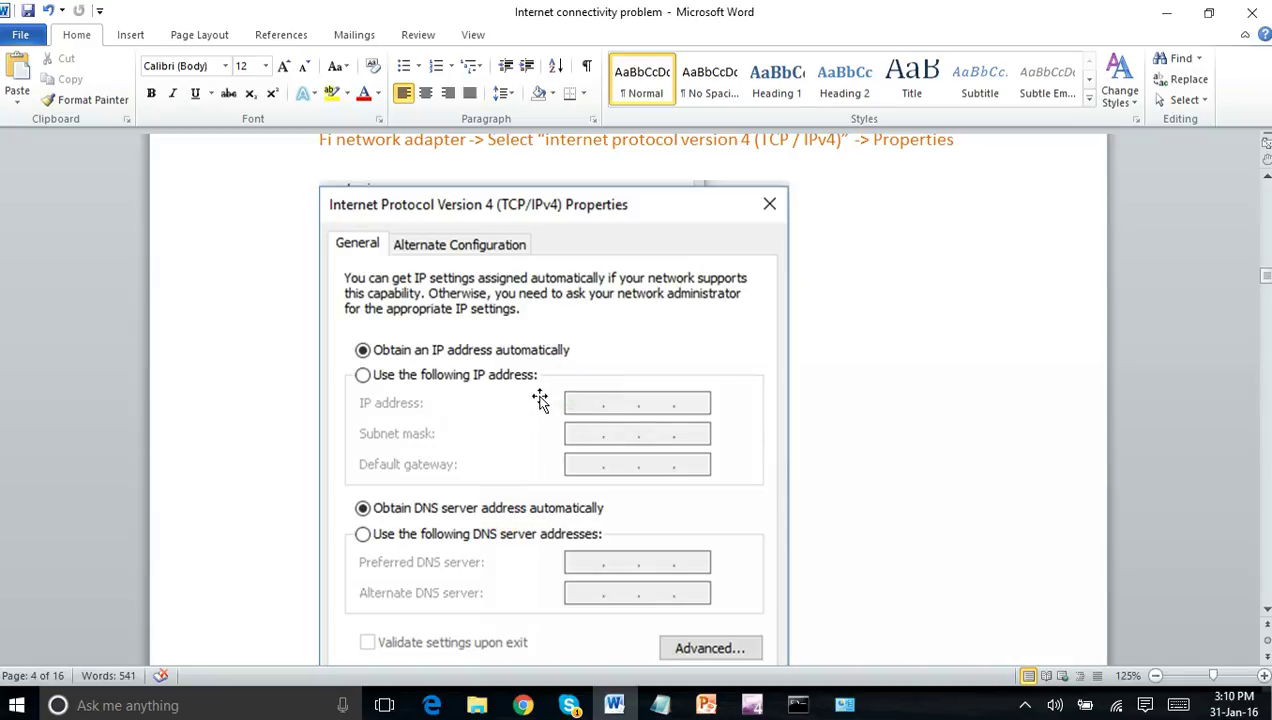
{"action": "left_click", "coordinate": [501, 425]}
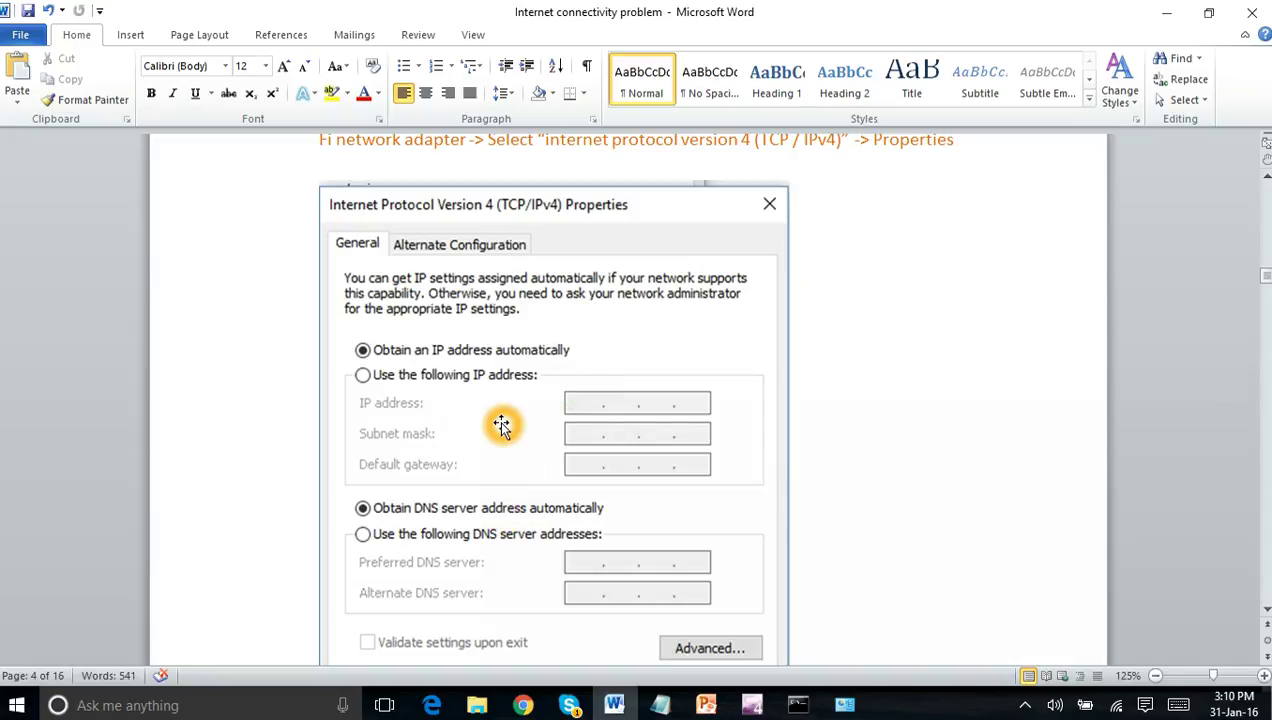
{"action": "left_click", "coordinate": [538, 519]}
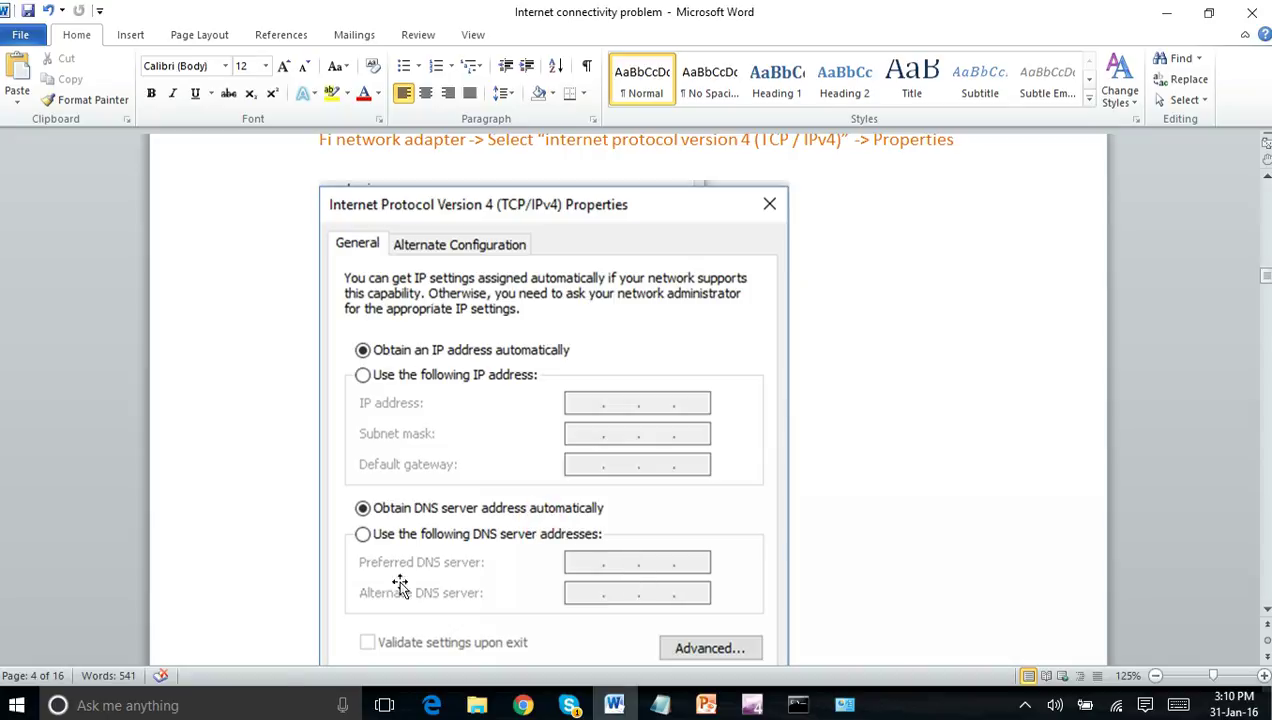
Step: Search Windows for "con", open Control Panel, and bring its All Control Panel Items window to the front
{"action": "left_click", "coordinate": [113, 706]}
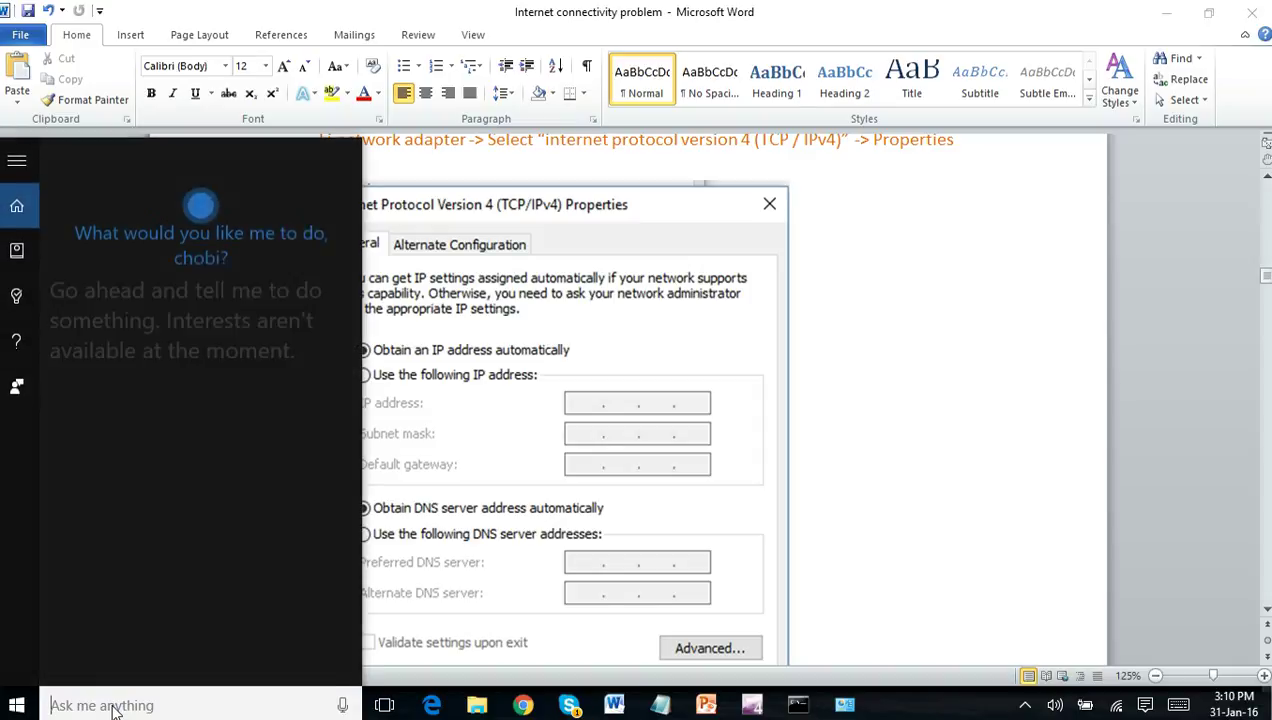
{"action": "type", "text": "con"}
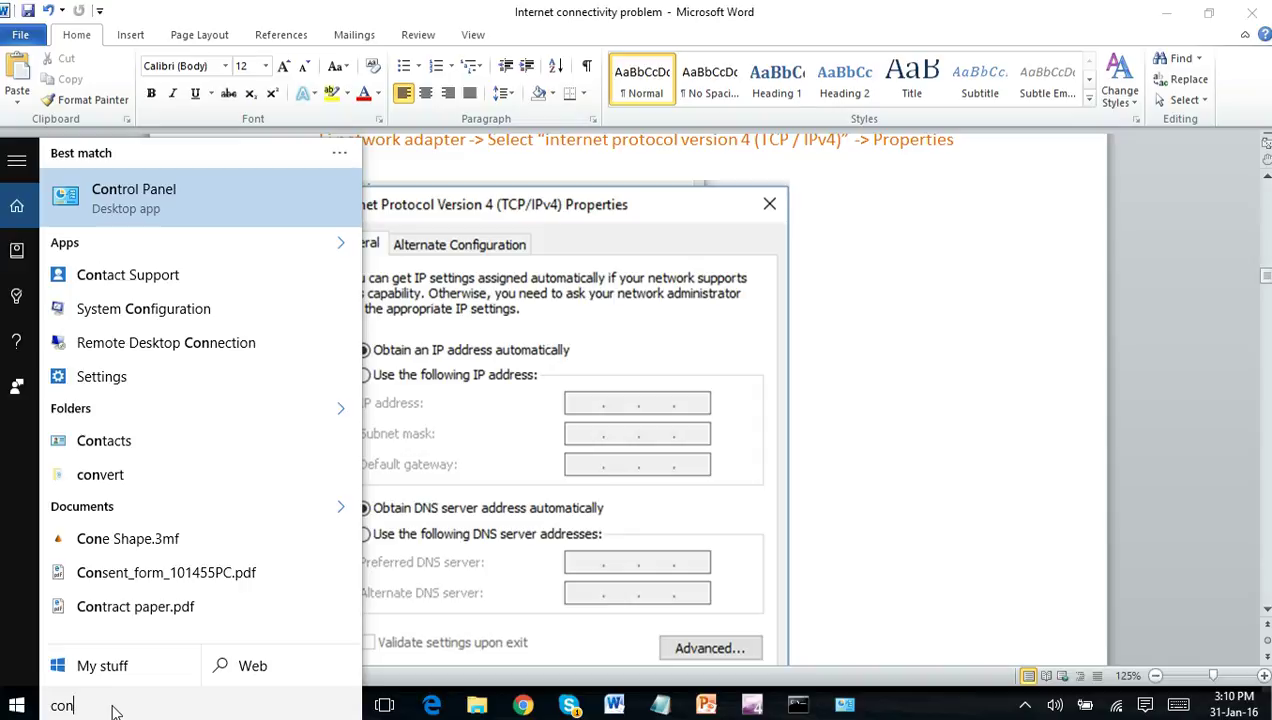
{"action": "left_click", "coordinate": [128, 197]}
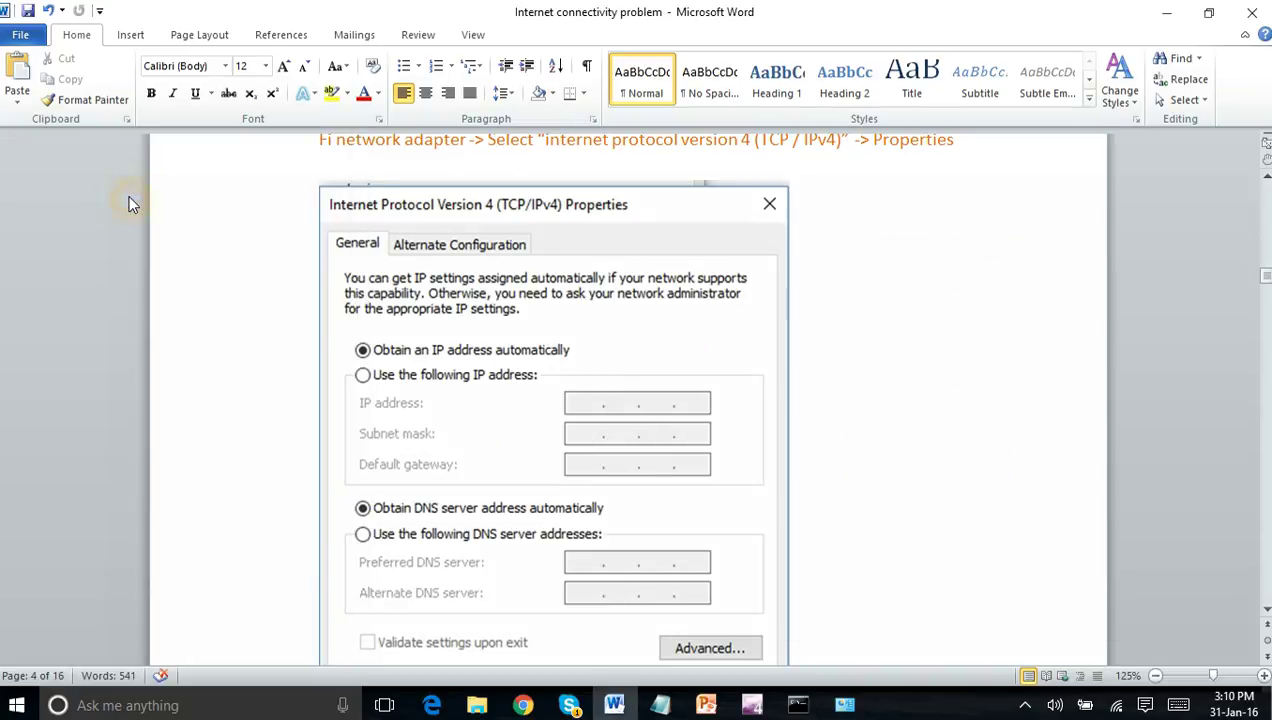
{"action": "left_click", "coordinate": [885, 360]}
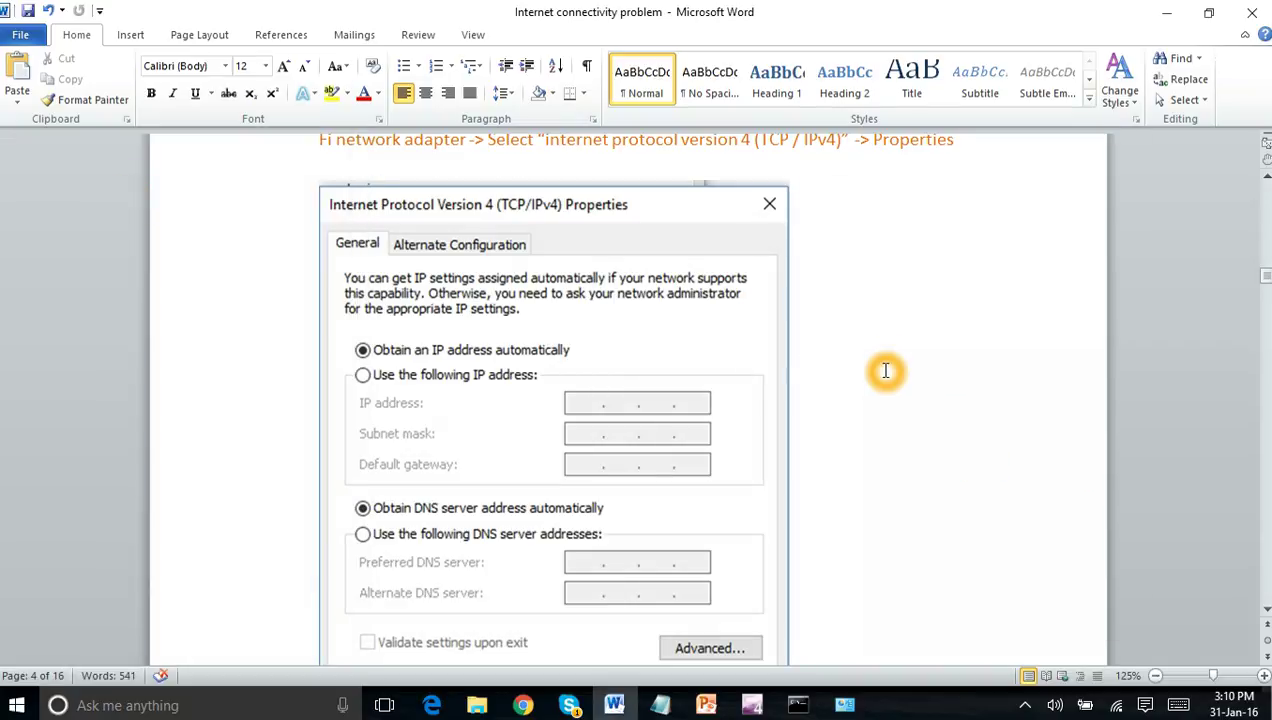
{"action": "mouse_move", "coordinate": [845, 703]}
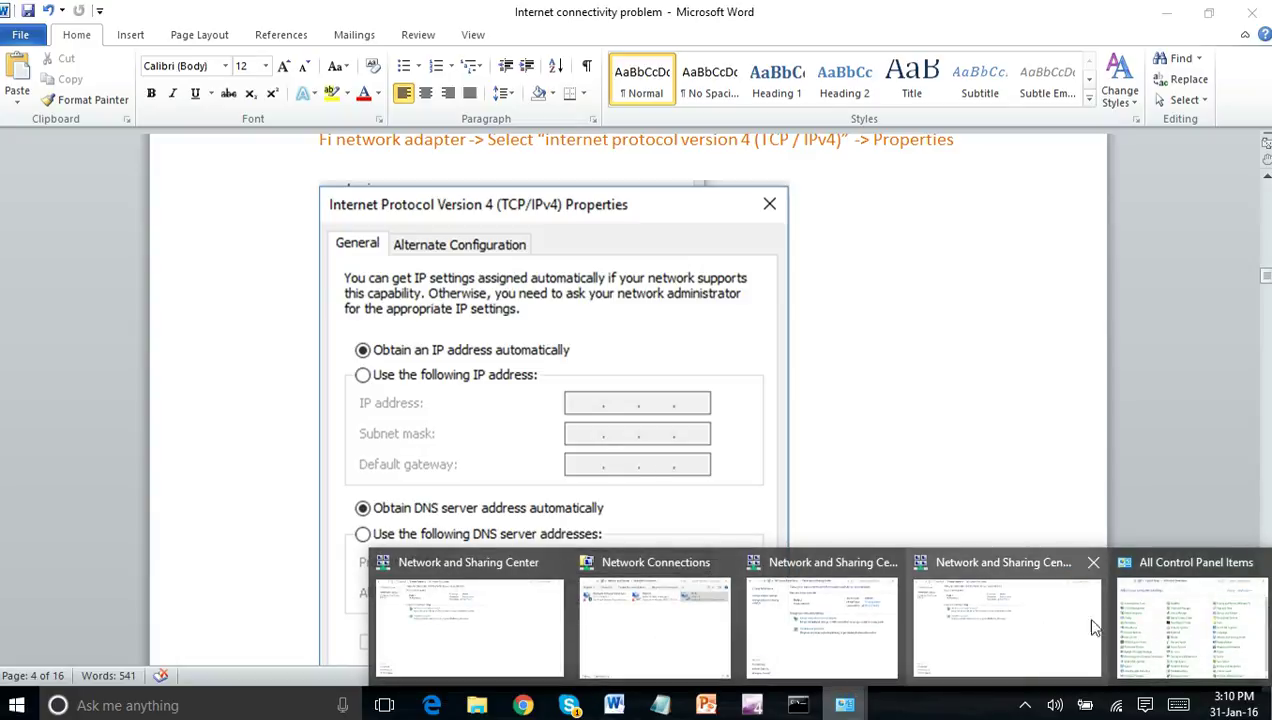
{"action": "left_click", "coordinate": [1170, 615]}
{"action": "left_click", "coordinate": [1088, 128]}
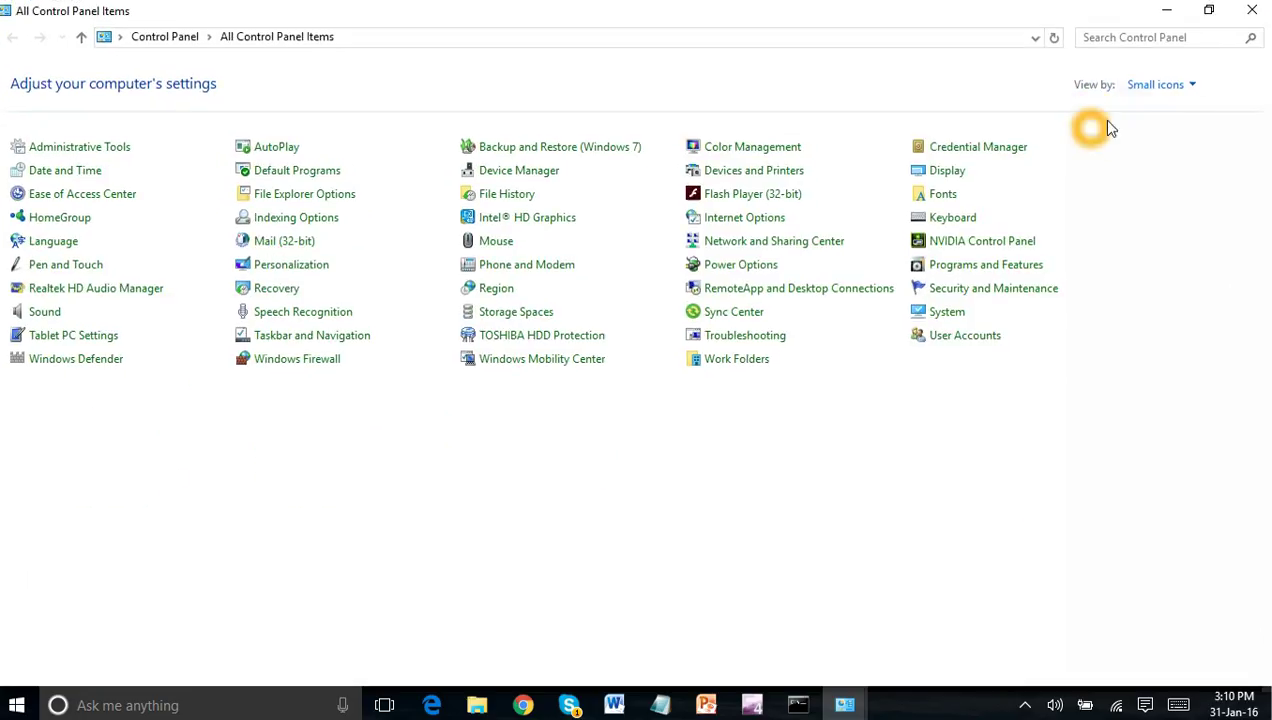
Step: Switch the Control Panel view to Category and return it to Small icons
{"action": "left_click", "coordinate": [1190, 85]}
{"action": "left_click", "coordinate": [1172, 110]}
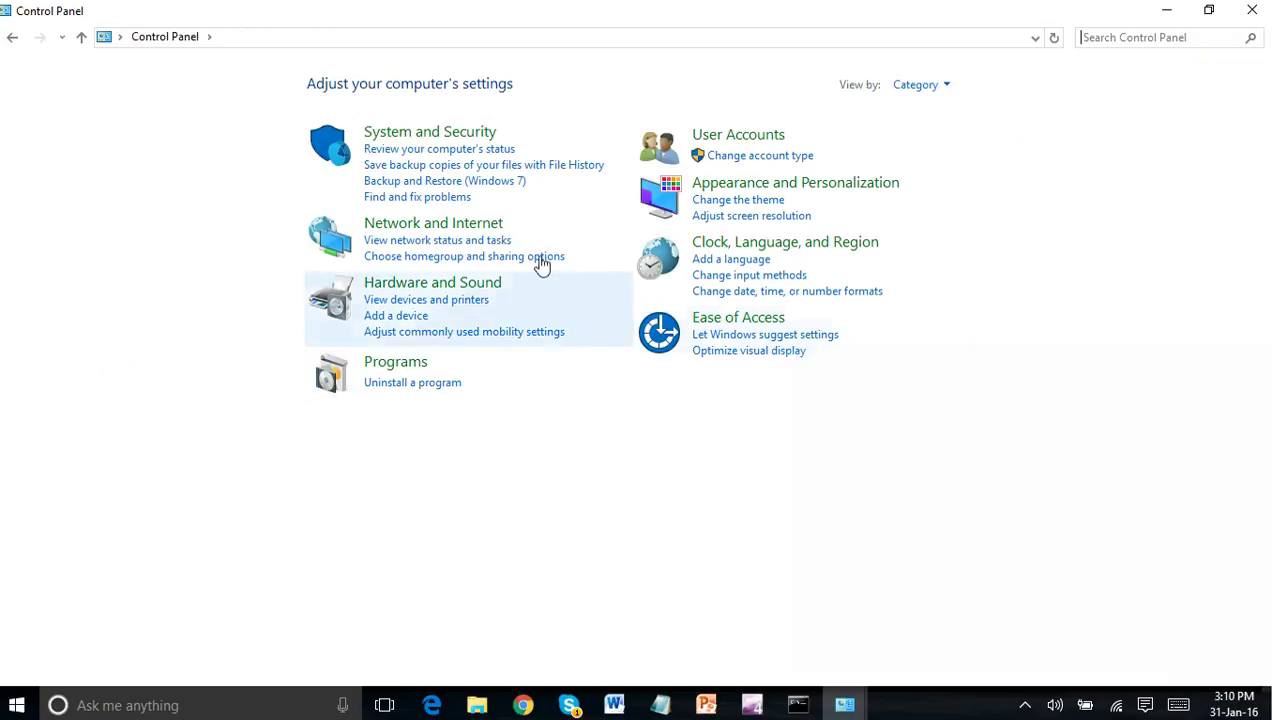
{"action": "left_click", "coordinate": [955, 95]}
{"action": "left_click", "coordinate": [942, 157]}
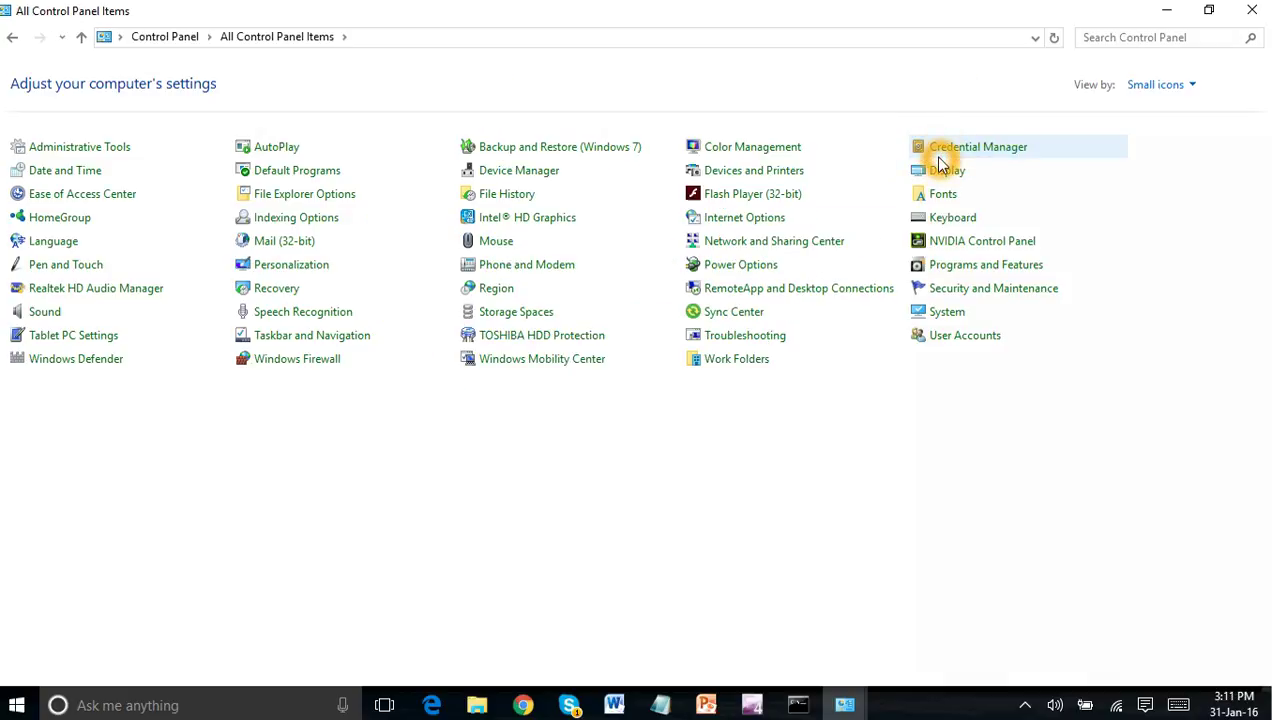
Step: Open the Network and Sharing Center's adapter settings and show the status of the Wi-Fi adapter
{"action": "left_click", "coordinate": [752, 250]}
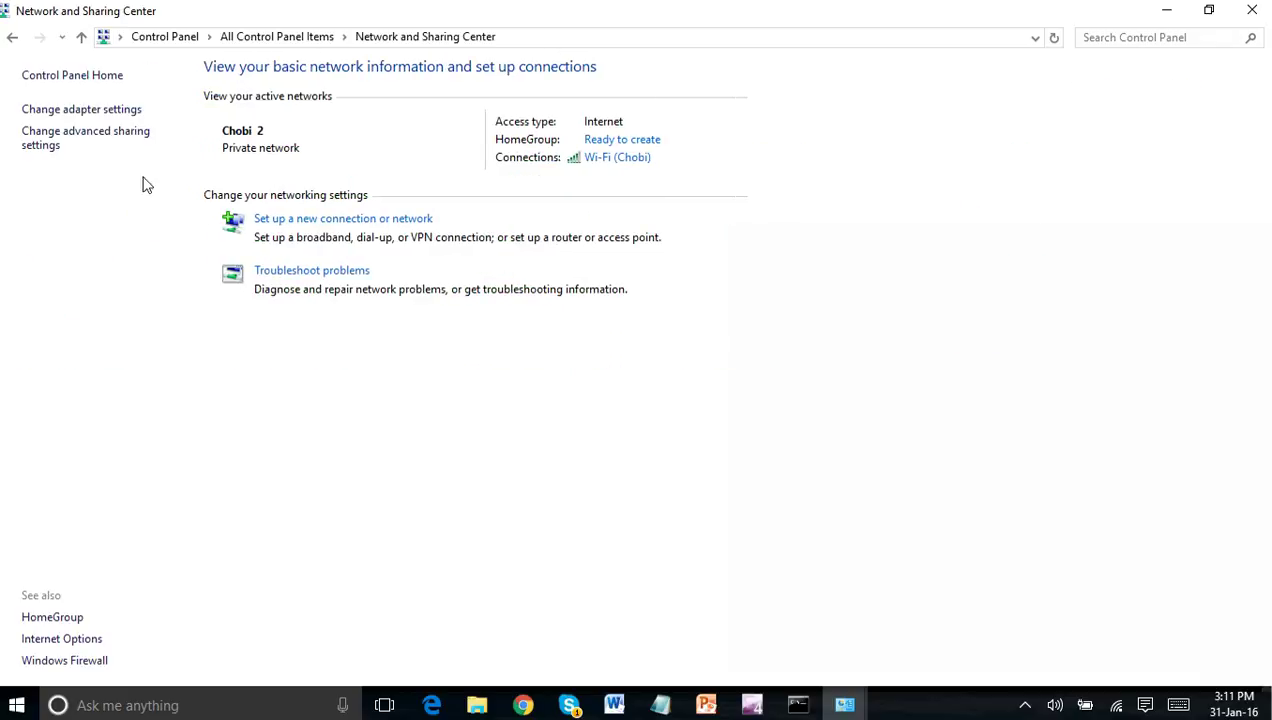
{"action": "left_click", "coordinate": [41, 111]}
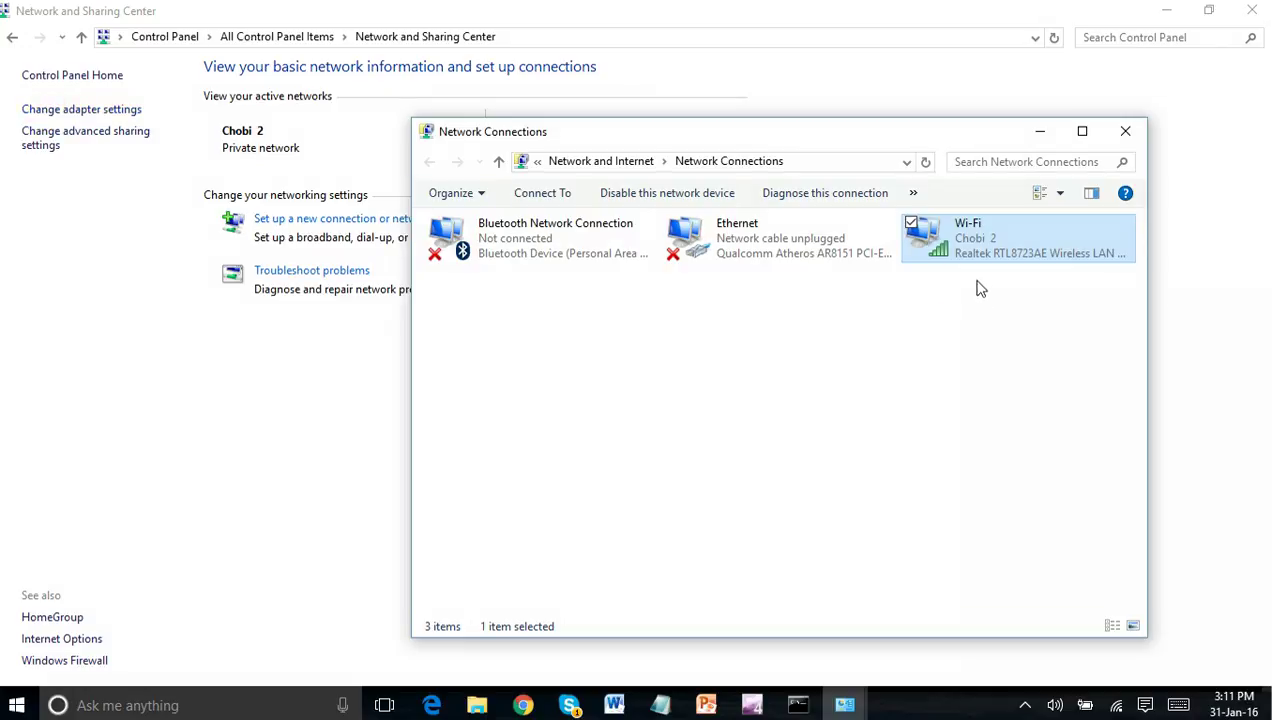
{"action": "left_click", "coordinate": [968, 226]}
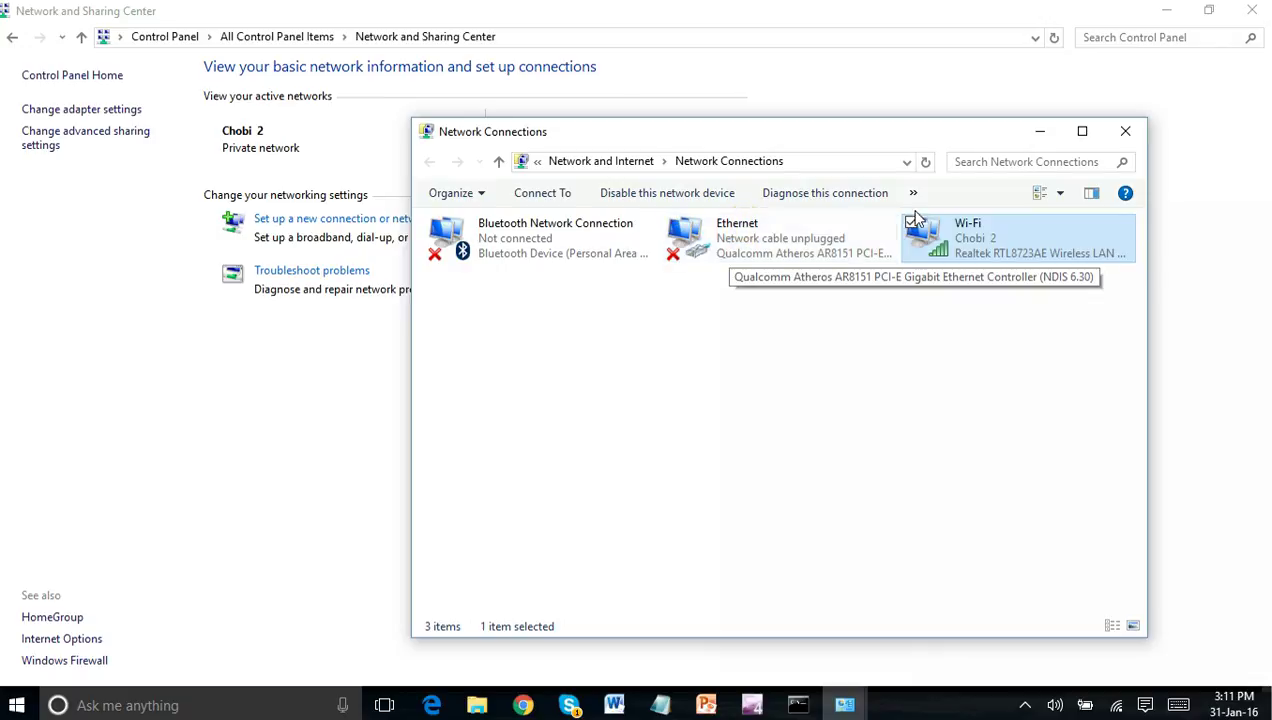
{"action": "left_click", "coordinate": [945, 234]}
{"action": "double_click", "coordinate": [945, 234]}
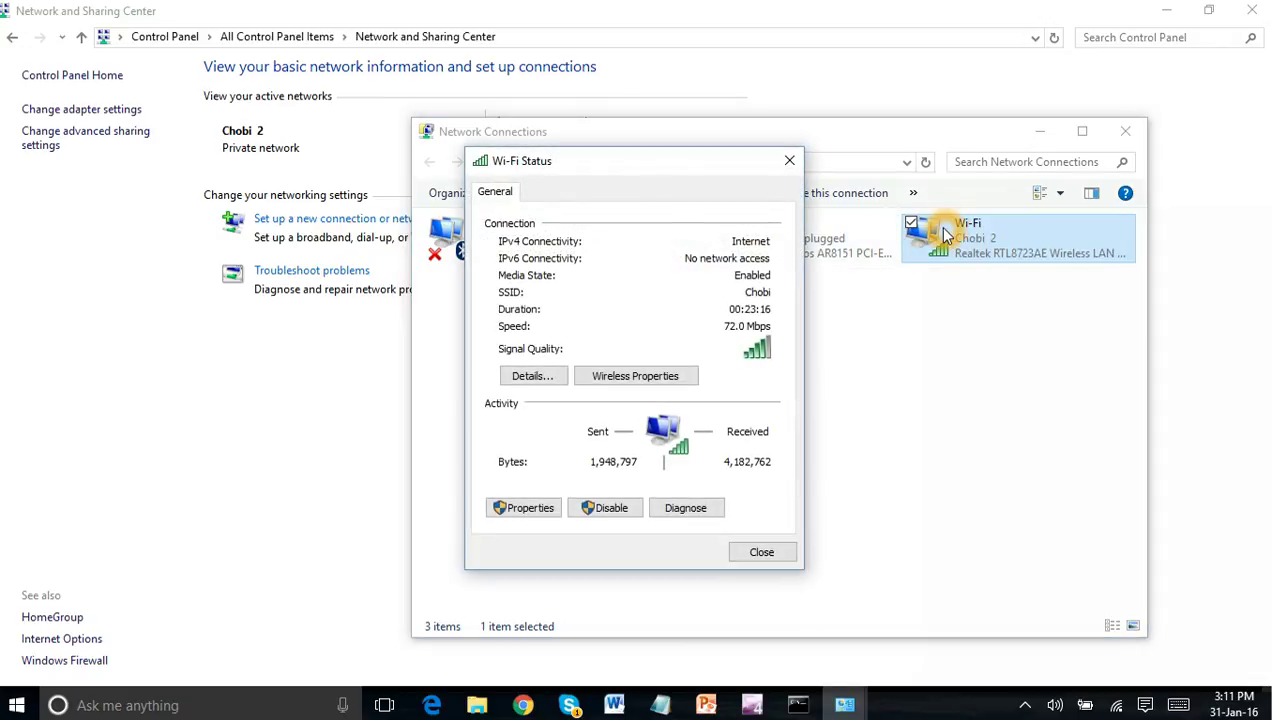
Step: Open the Internet Protocol Version 4 (TCP/IPv4) properties of the Wi-Fi adapter
{"action": "left_click", "coordinate": [527, 510]}
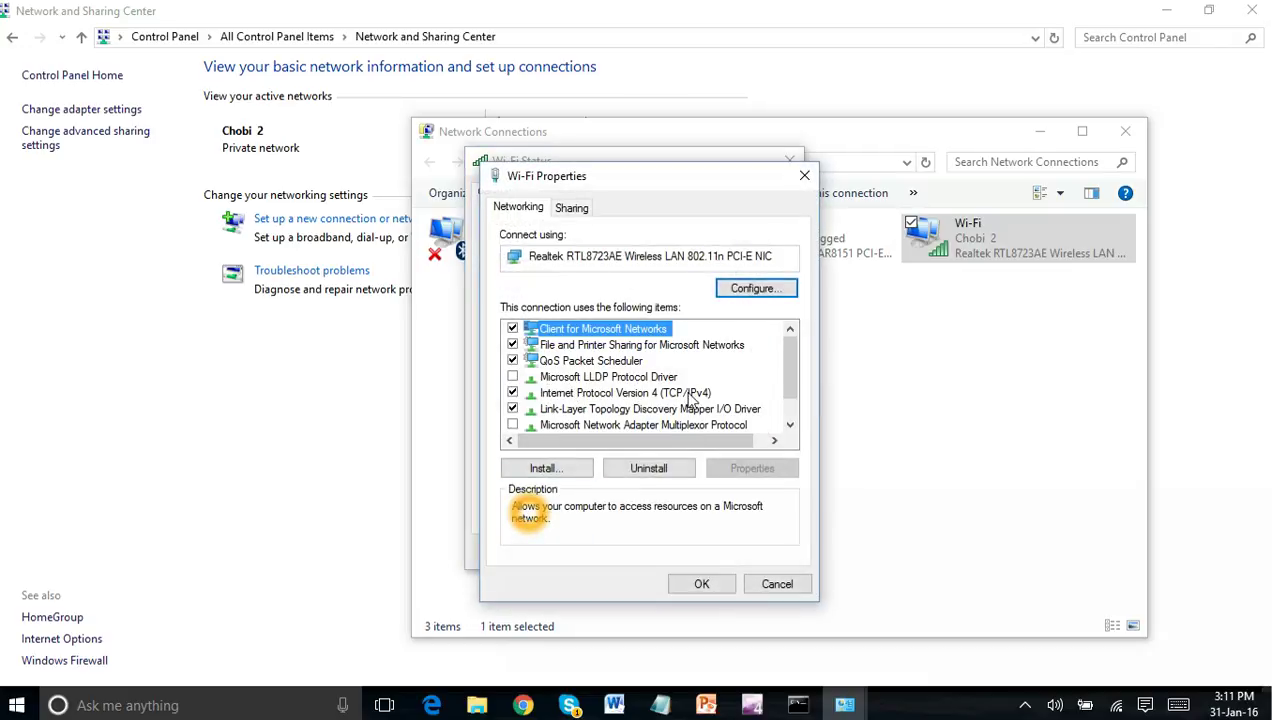
{"action": "left_click", "coordinate": [557, 398]}
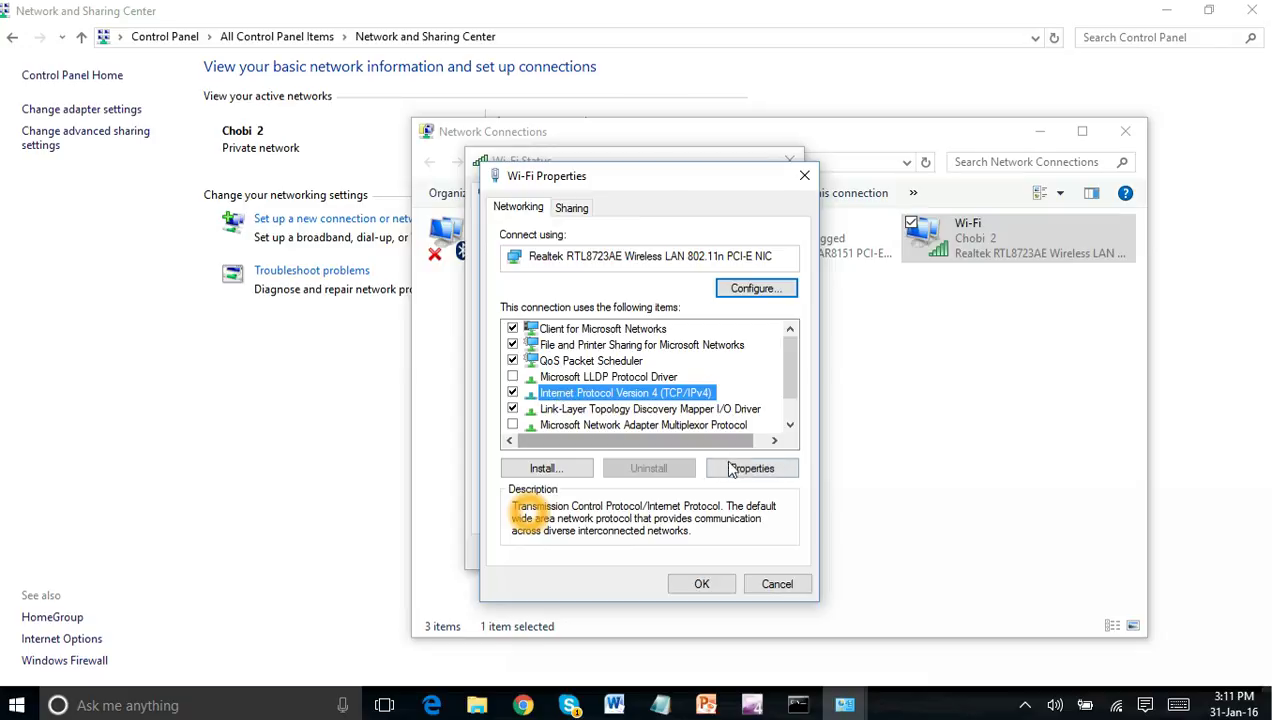
{"action": "left_click", "coordinate": [736, 469]}
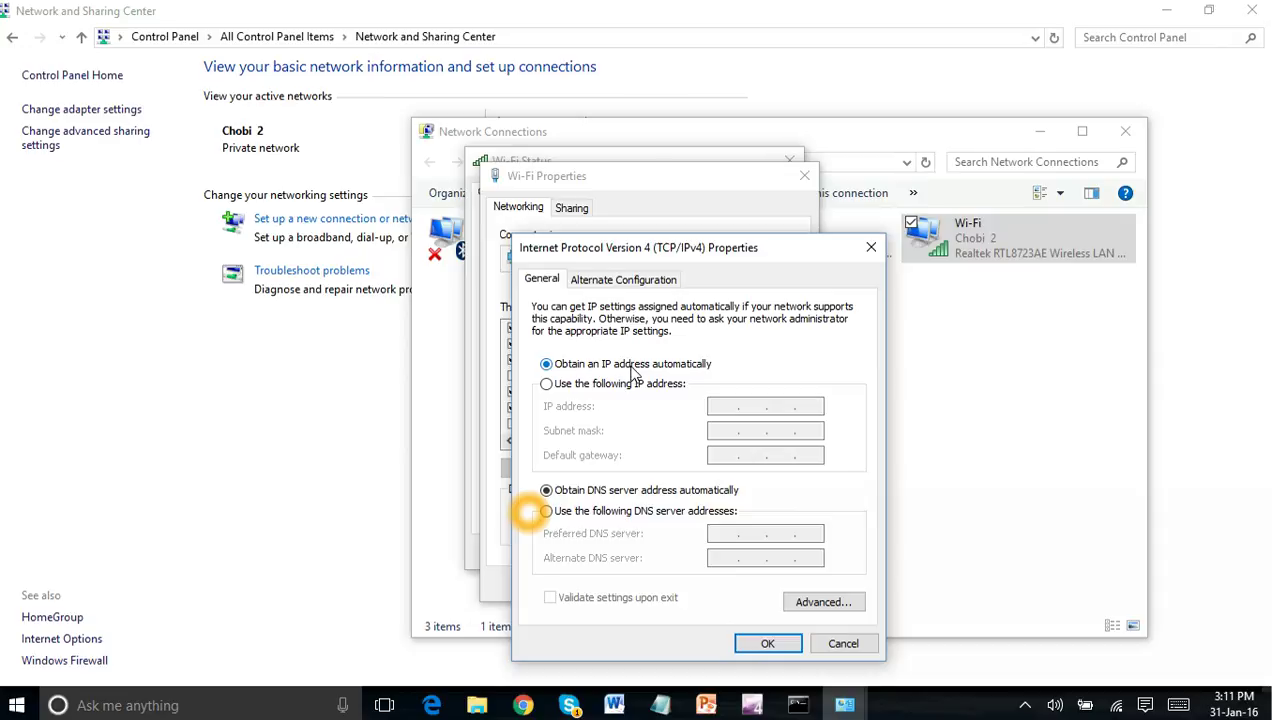
Step: Try a static setup with IP address 10.1.1.100, subnet mask 255.0.0.0, default gateway 10.1.1.1 and preferred DNS server 15.1.1.1, and cancel it
{"action": "left_click", "coordinate": [546, 386]}
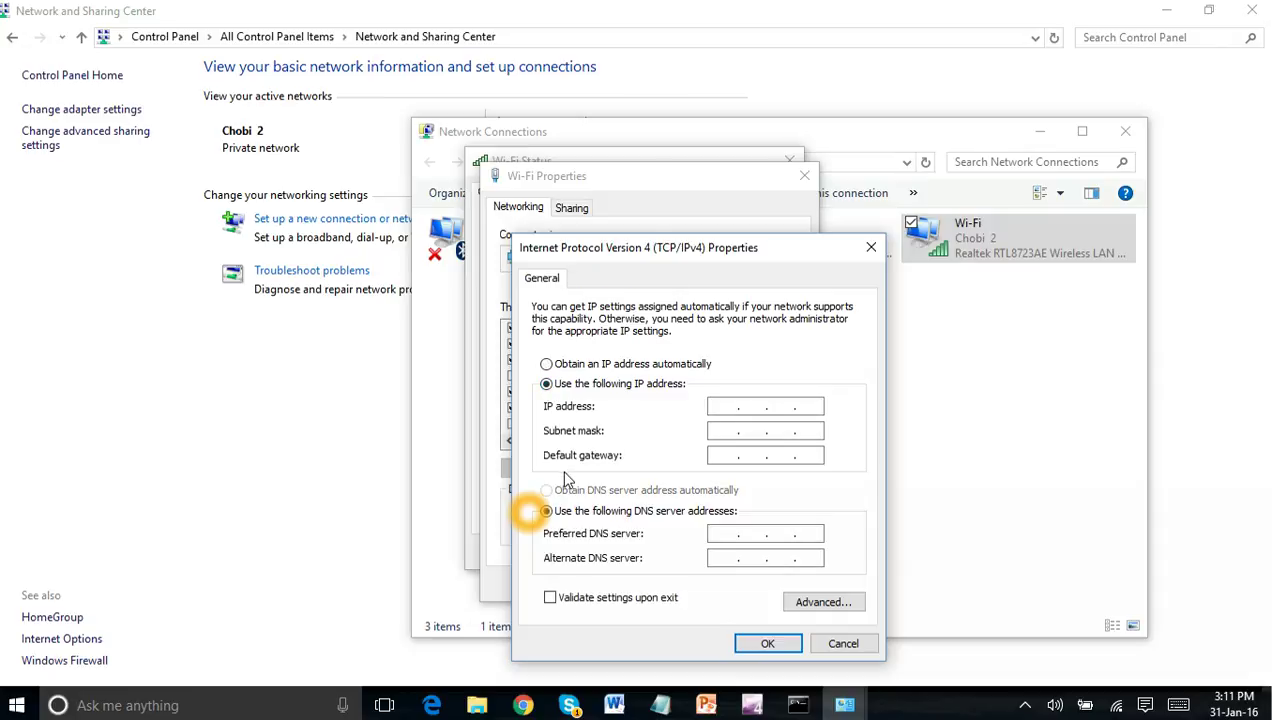
{"action": "type", "text": "10 . 1 . 1 . 100"}
{"action": "left_click", "coordinate": [714, 430]}
{"action": "left_click", "coordinate": [716, 455]}
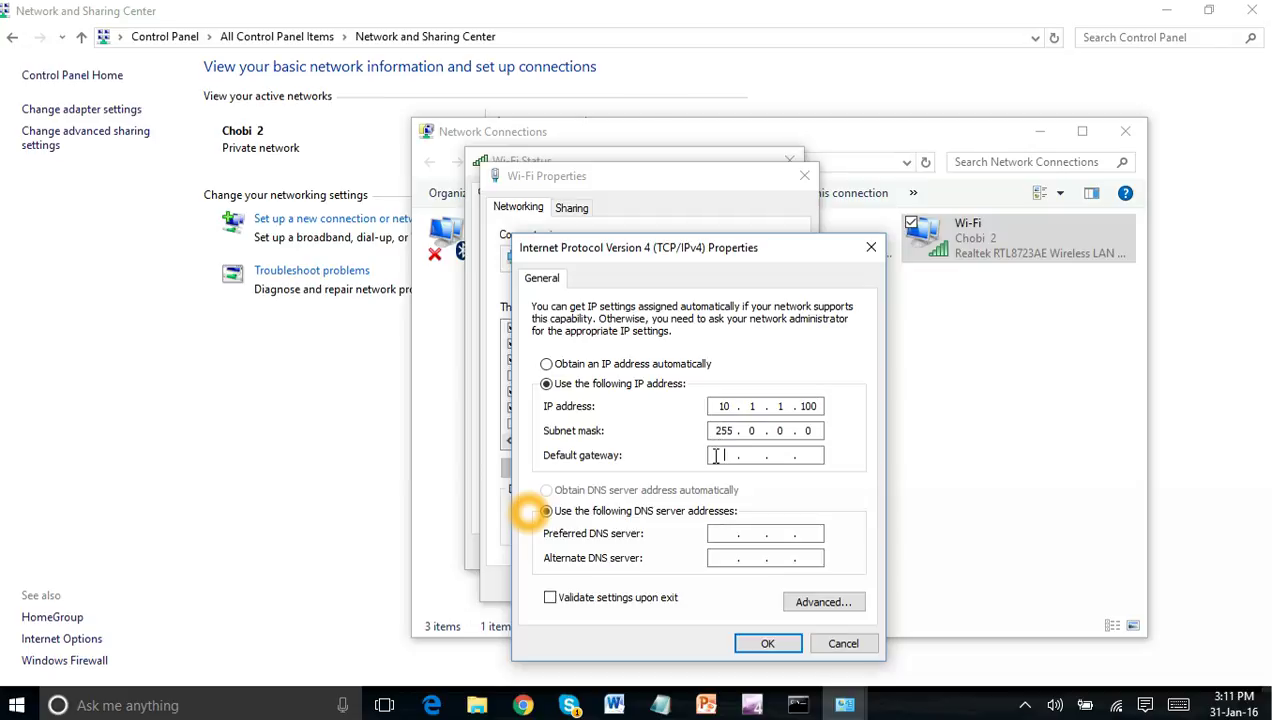
{"action": "type", "text": "10 . 1 . 1 . 1"}
{"action": "left_click", "coordinate": [720, 535]}
{"action": "type", "text": "15.1.1.1"}
{"action": "left_click", "coordinate": [843, 646]}
Step: Cancel the Wi-Fi properties and close the adapter status, Network Connections and Network and Sharing Center windows
{"action": "left_click", "coordinate": [767, 578]}
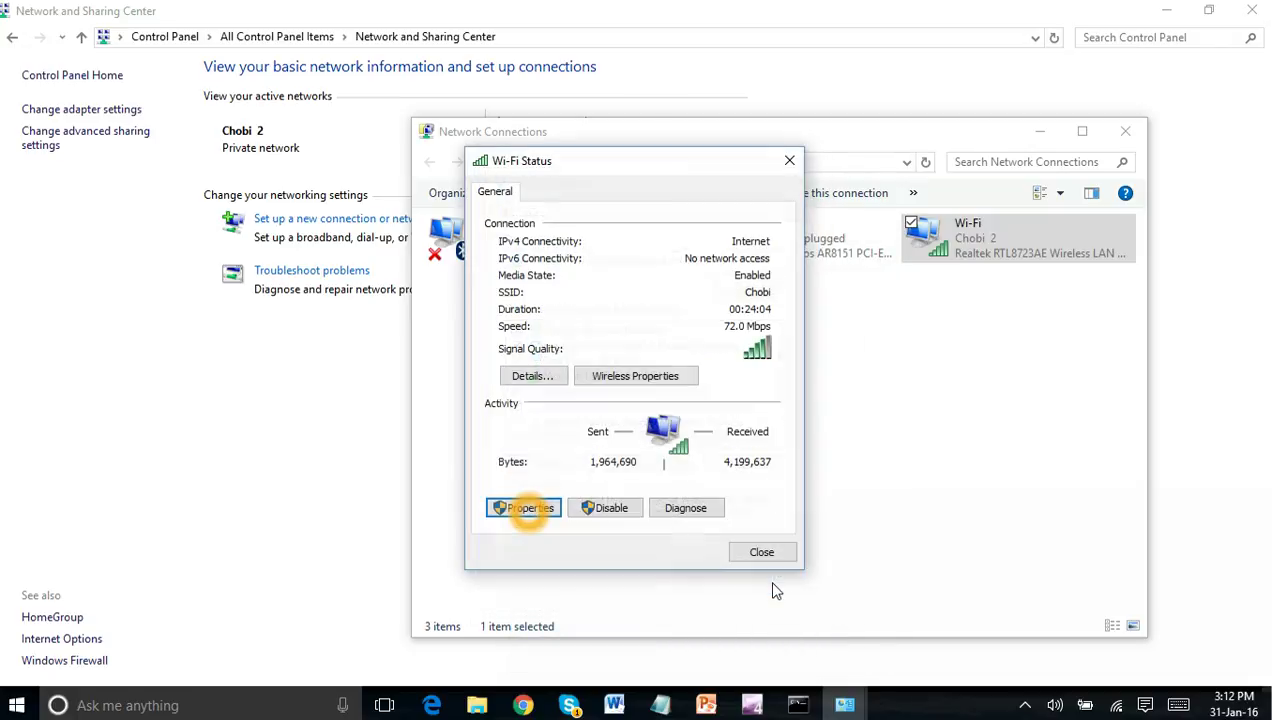
{"action": "left_click", "coordinate": [764, 556]}
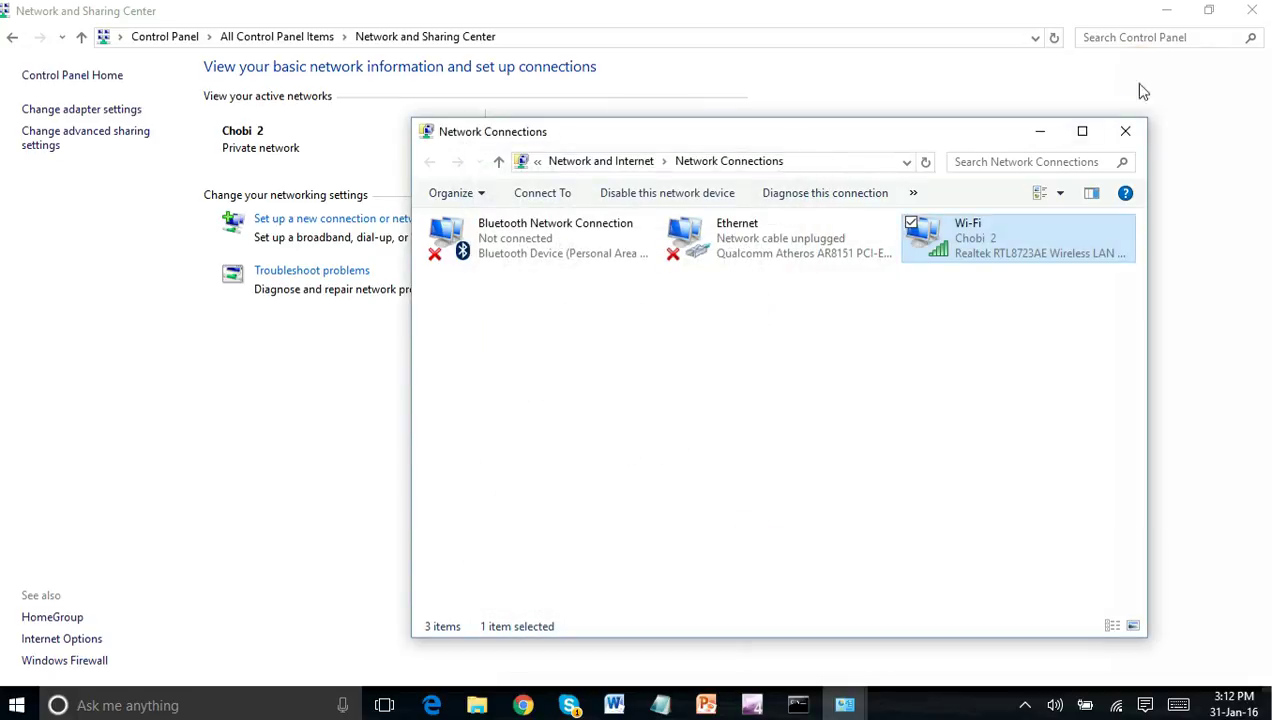
{"action": "left_click", "coordinate": [1125, 131]}
{"action": "left_click", "coordinate": [1249, 10]}
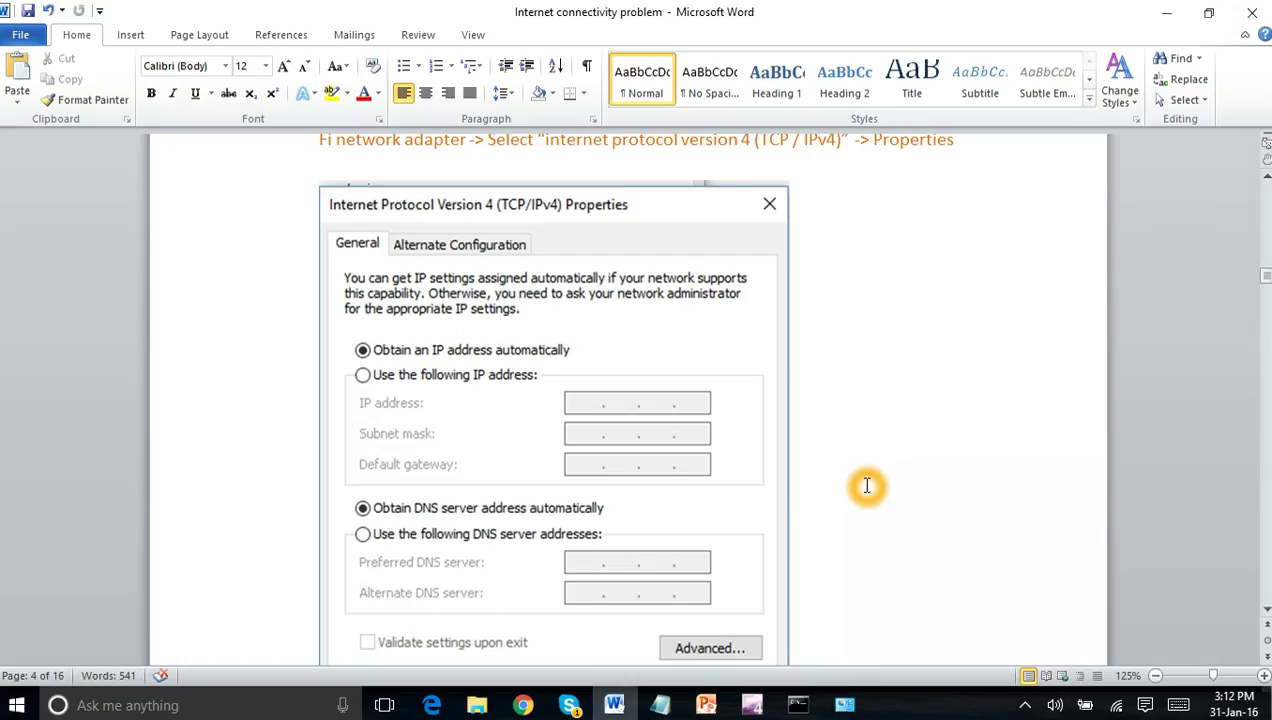
Step: Go to section 3.2 of the document, switch to Command Prompt and ping google.com
{"action": "scroll", "coordinate": [867, 486], "scroll_direction": "down", "scroll_amount": 10}
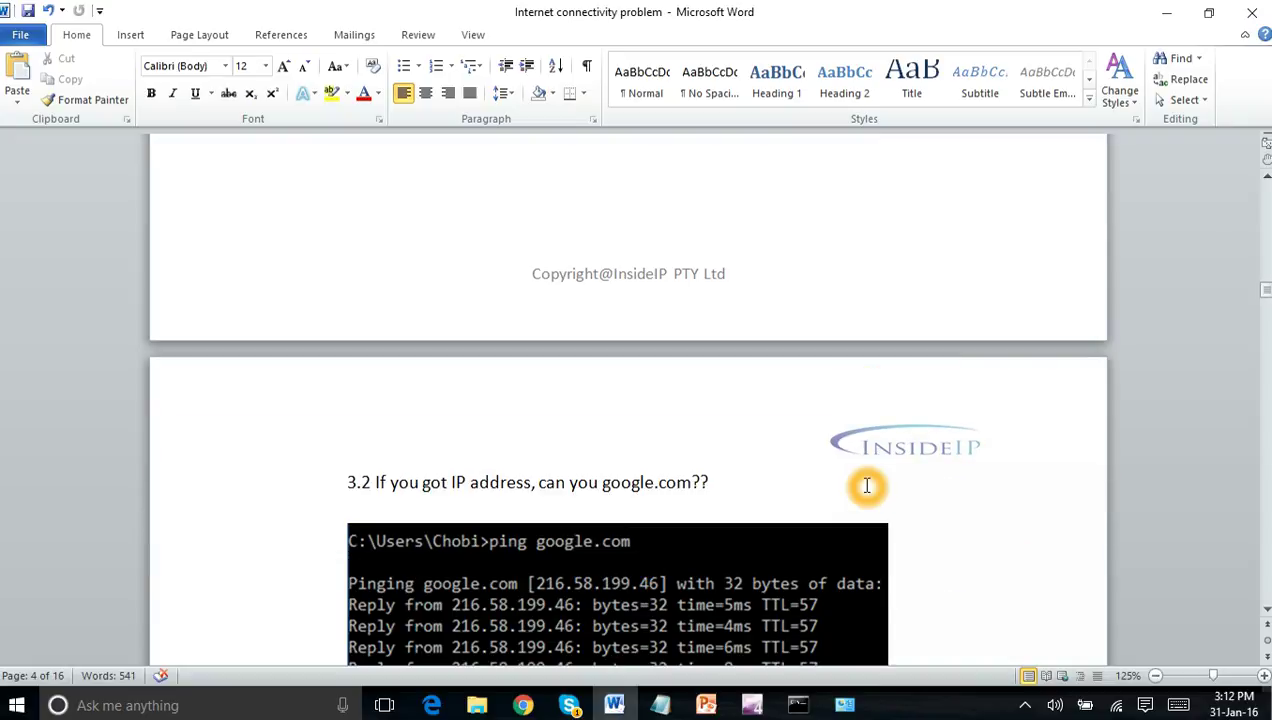
{"action": "scroll", "coordinate": [867, 486], "scroll_direction": "down", "scroll_amount": 1}
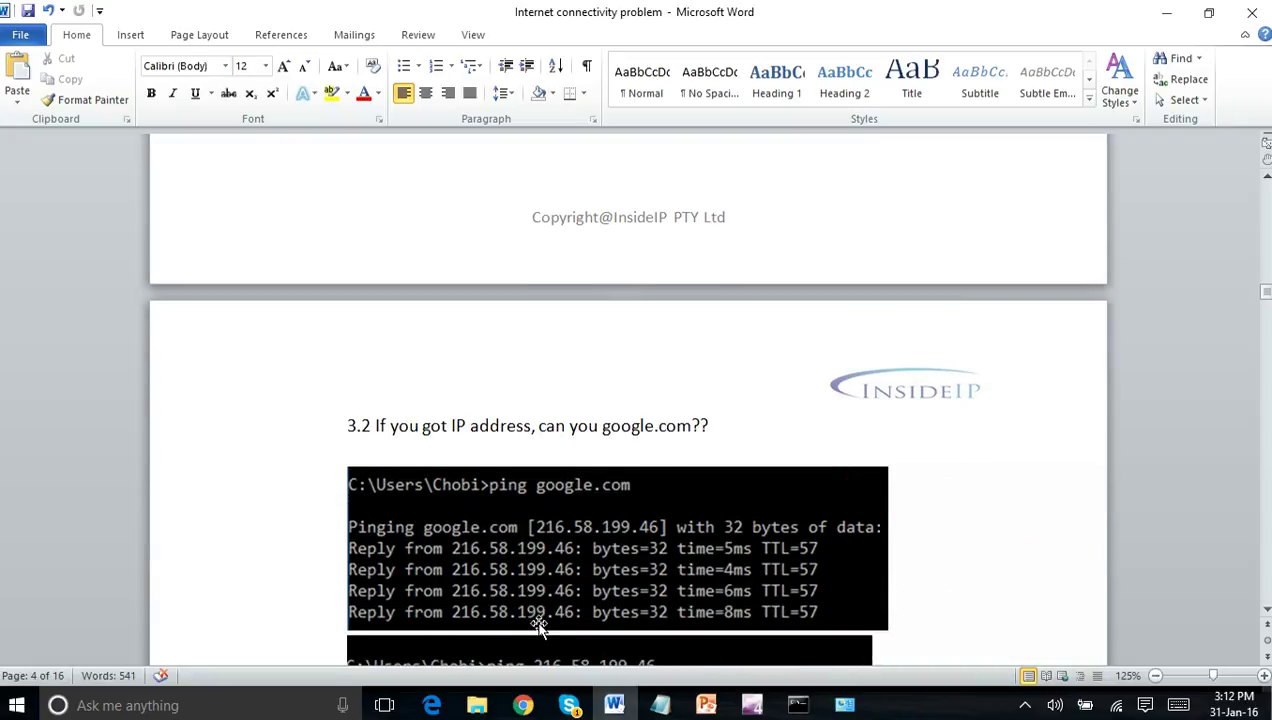
{"action": "left_click", "coordinate": [797, 708]}
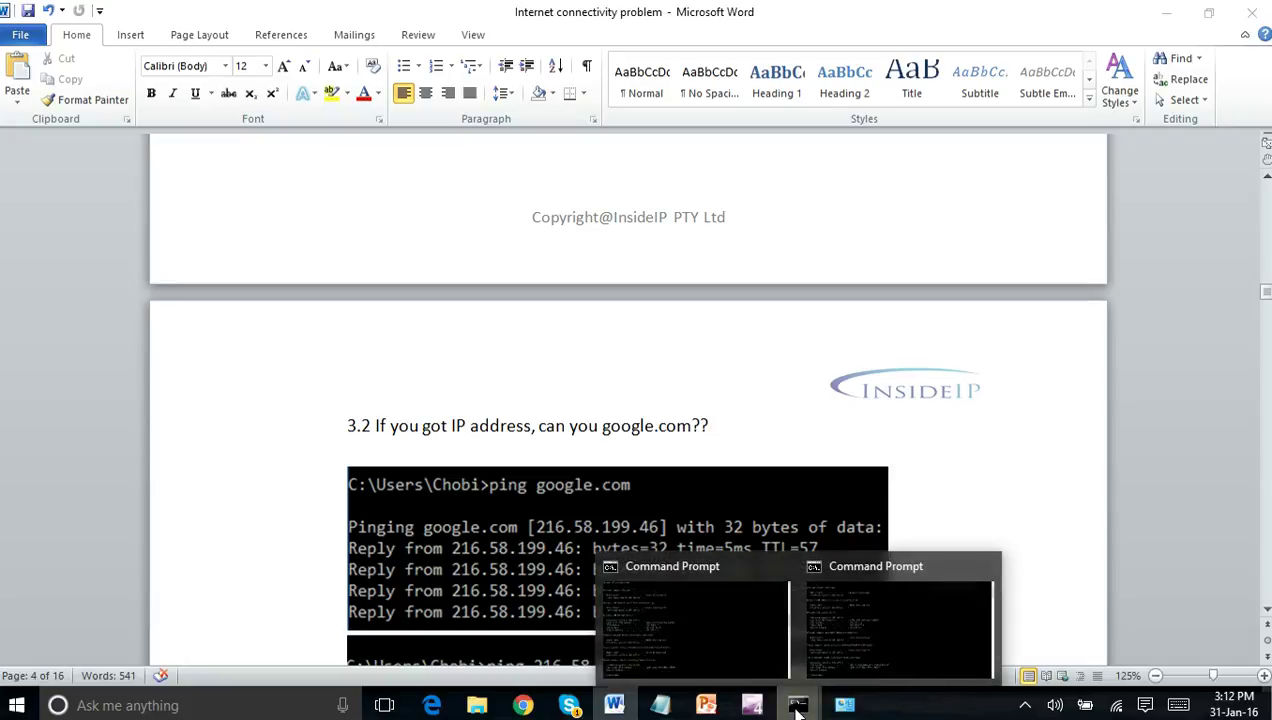
{"action": "left_click", "coordinate": [826, 644]}
{"action": "left_click", "coordinate": [713, 616]}
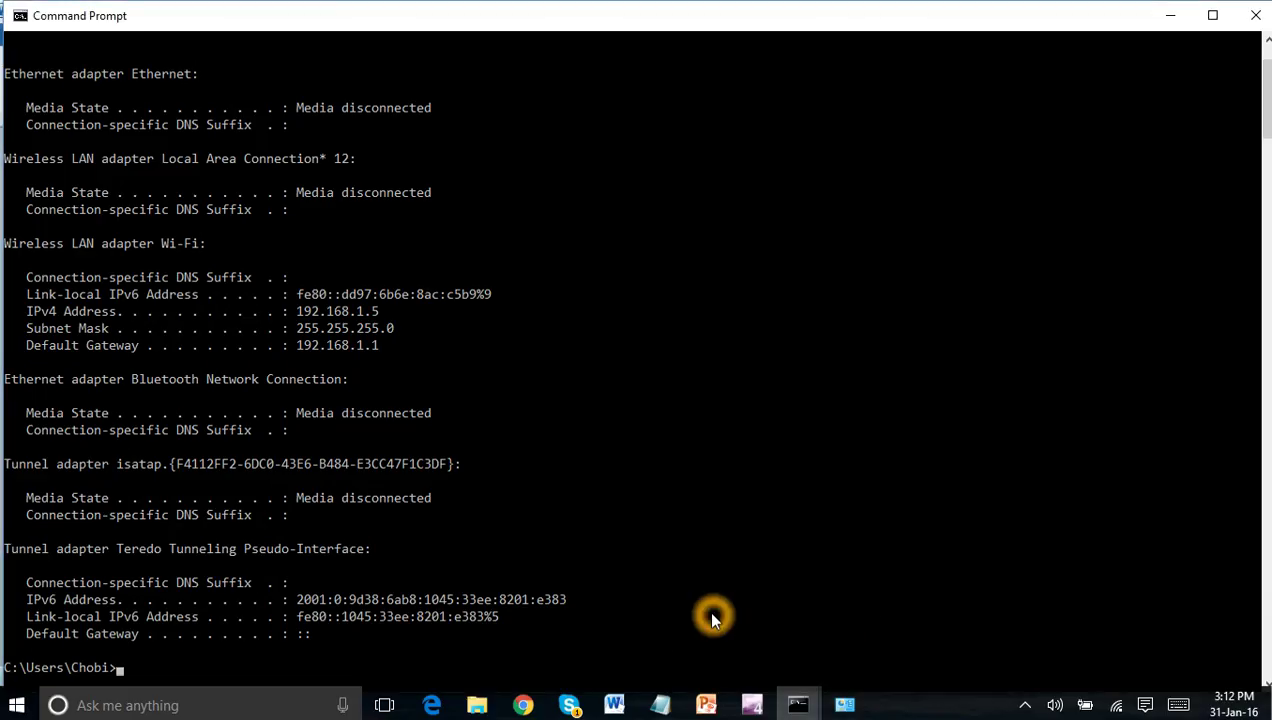
{"action": "left_click", "coordinate": [660, 584]}
{"action": "type", "text": "ping googl"}
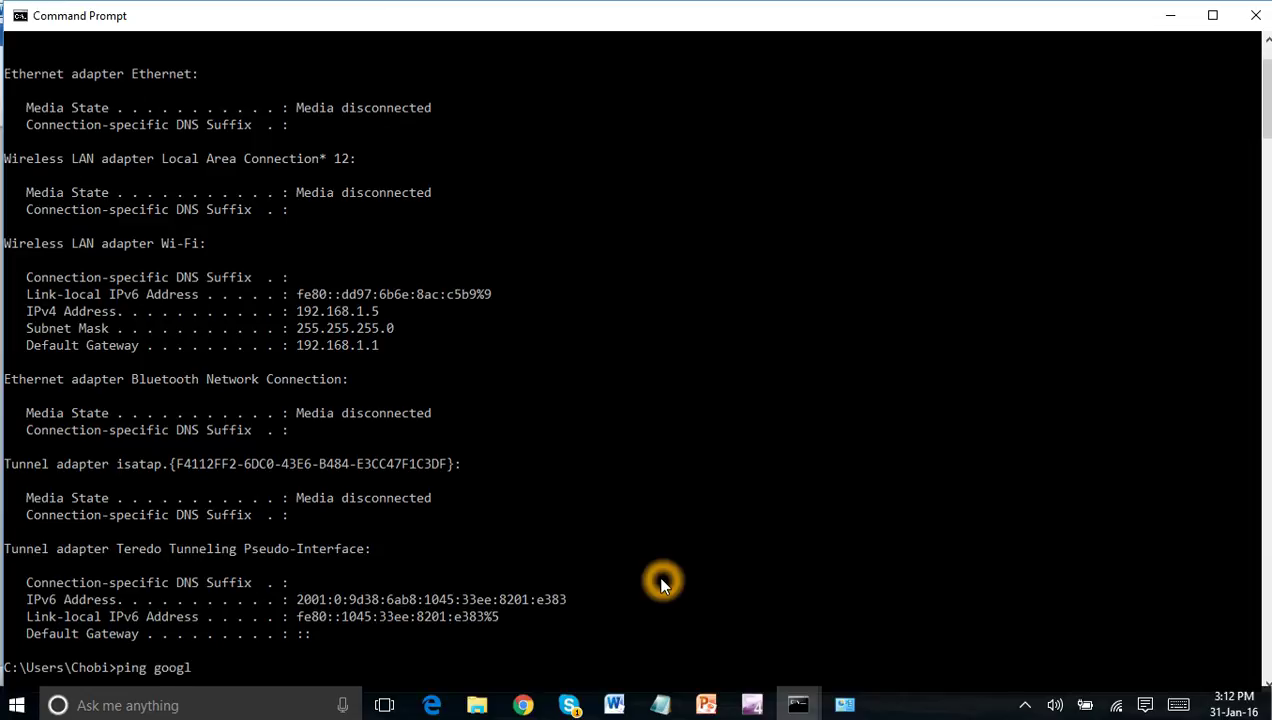
{"action": "type", "text": "e.com"}
{"action": "key", "text": "Return"}
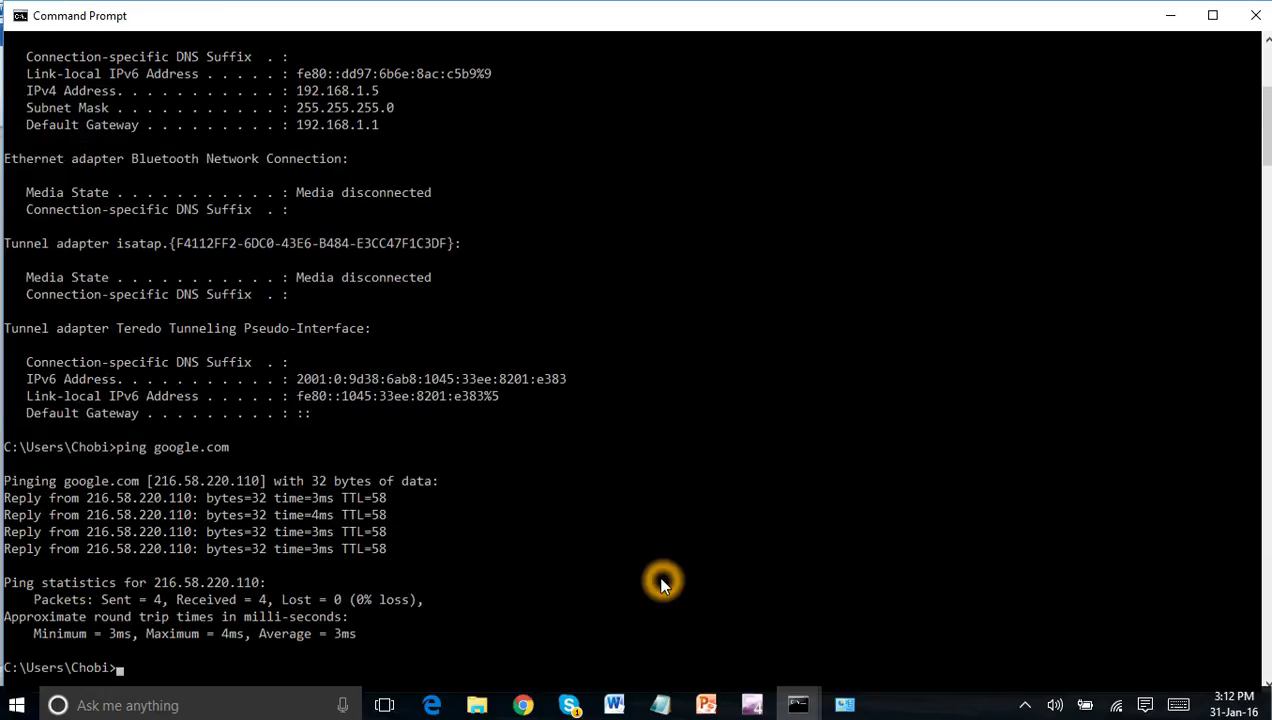
Step: Mark and copy the IP address 216.58.220.110 from the google.com ping output
{"action": "left_click", "coordinate": [253, 481]}
{"action": "left_click", "coordinate": [255, 478]}
{"action": "left_click", "coordinate": [255, 479]}
{"action": "right_click", "coordinate": [241, 481]}
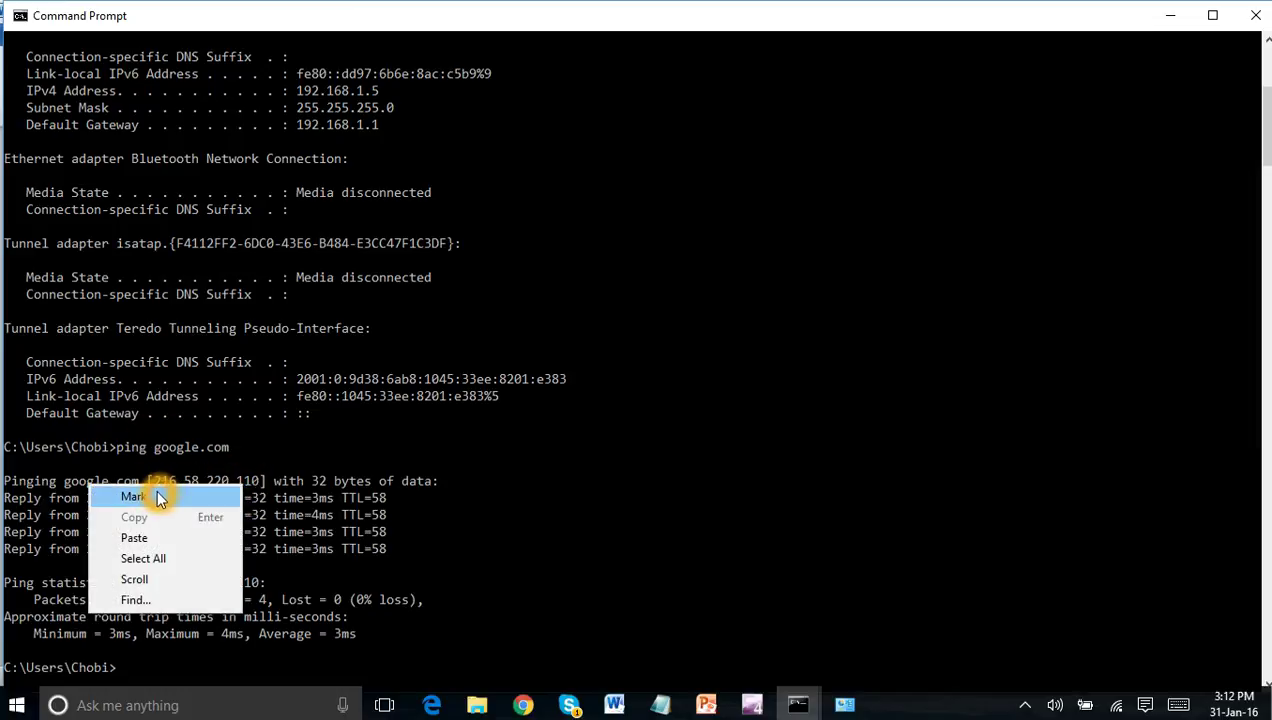
{"action": "left_click", "coordinate": [150, 494]}
{"action": "left_click", "coordinate": [246, 481]}
{"action": "left_click_drag", "start_coordinate": [257, 481], "coordinate": [163, 483]}
{"action": "right_click", "coordinate": [163, 483]}
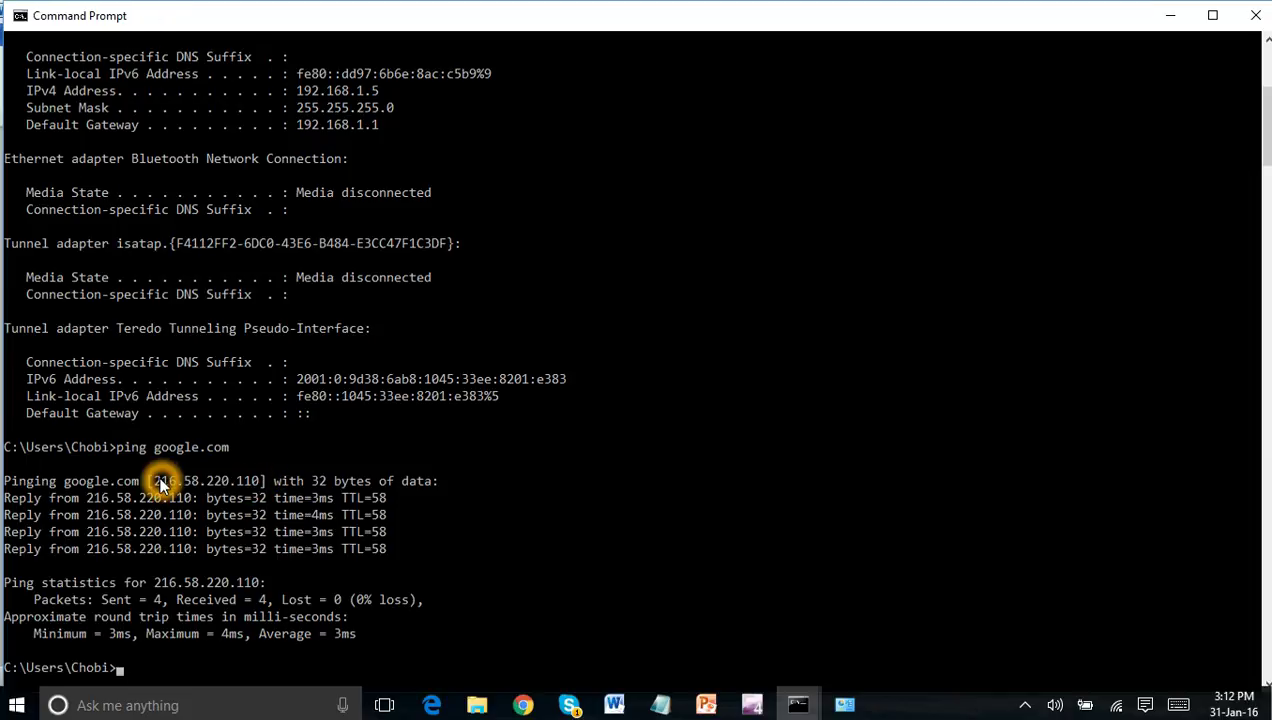
Step: Ping the copied Google IP address 216.58.220.110 in the Command Prompt
{"action": "type", "text": "ping"}
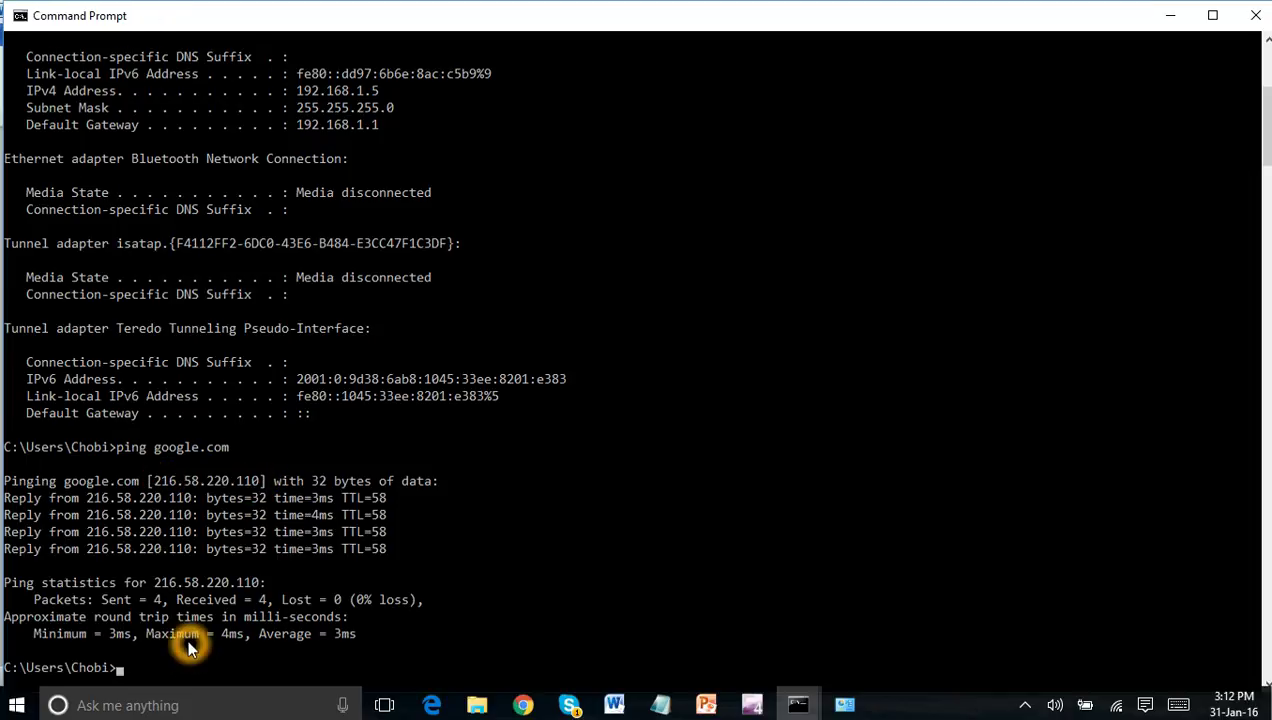
{"action": "right_click", "coordinate": [566, 550]}
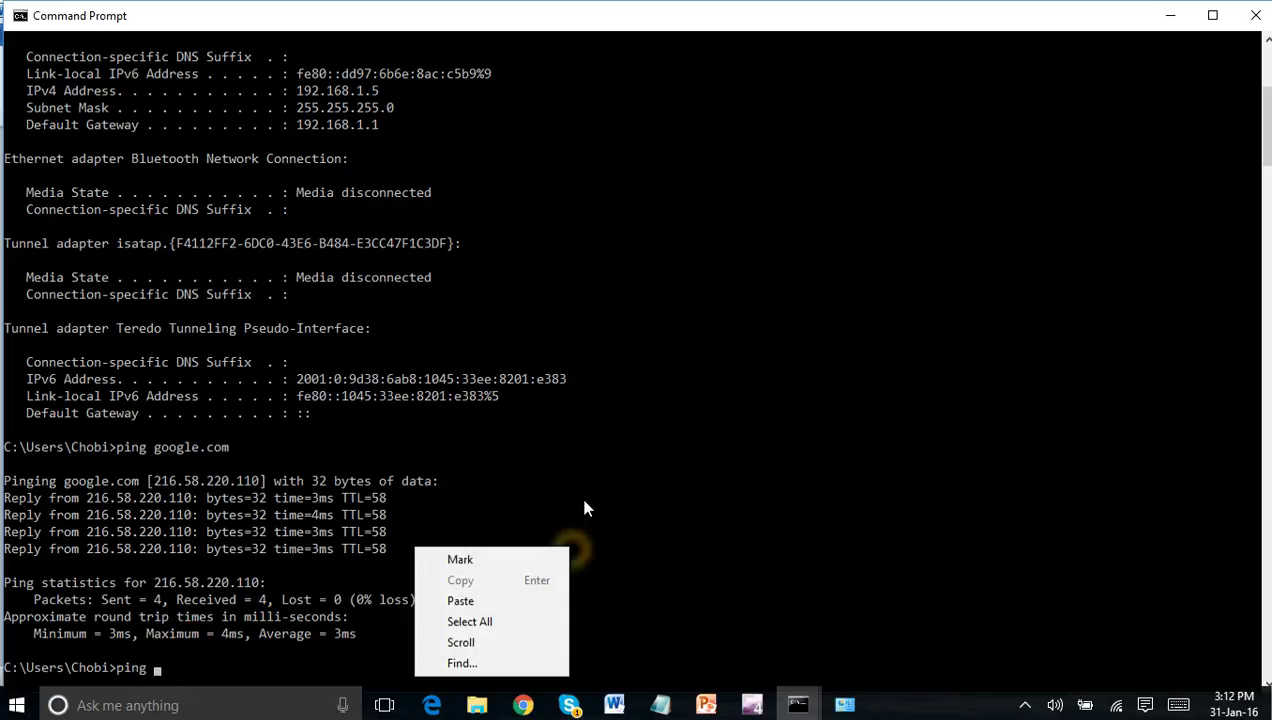
{"action": "left_click", "coordinate": [474, 602]}
{"action": "key", "text": "Return"}
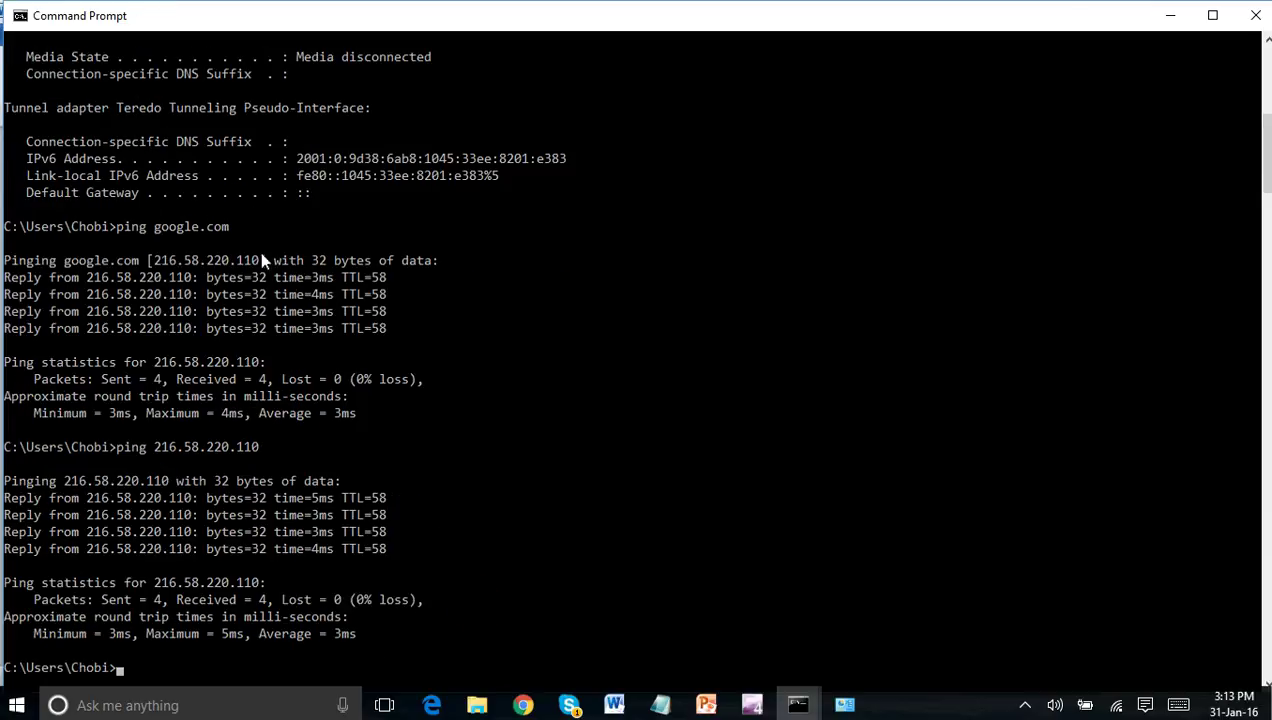
{"action": "left_click", "coordinate": [215, 253]}
Step: Return to the Word document and read from section 3.2 to section 3.3 on pinging the default gateway
{"action": "left_click", "coordinate": [1170, 15]}
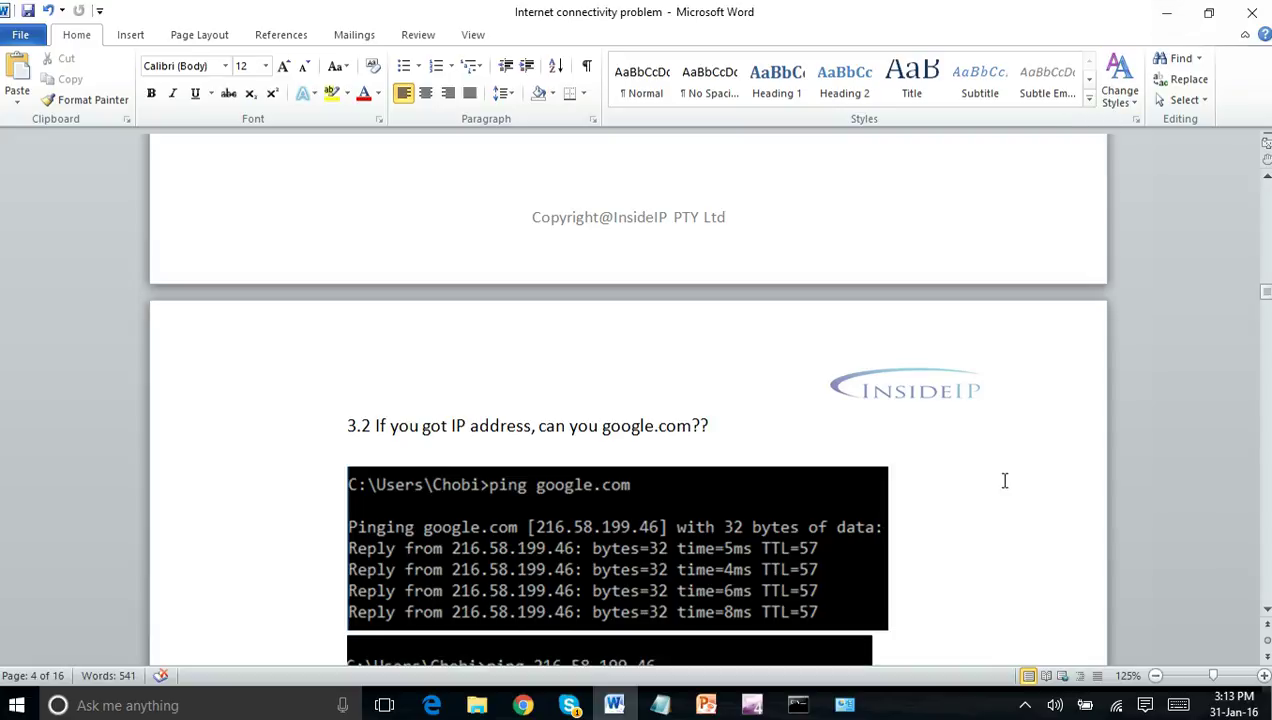
{"action": "scroll", "coordinate": [1000, 480], "scroll_direction": "down", "scroll_amount": 4}
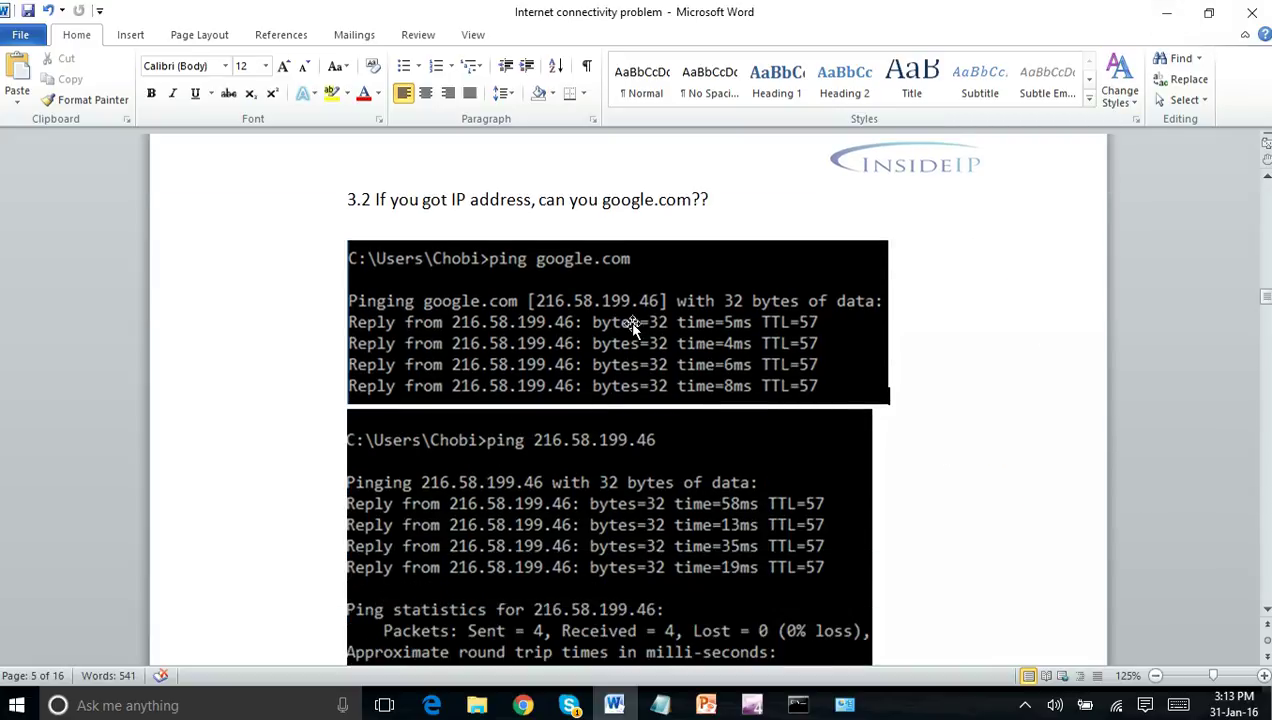
{"action": "scroll", "coordinate": [618, 300], "scroll_direction": "down", "scroll_amount": 1}
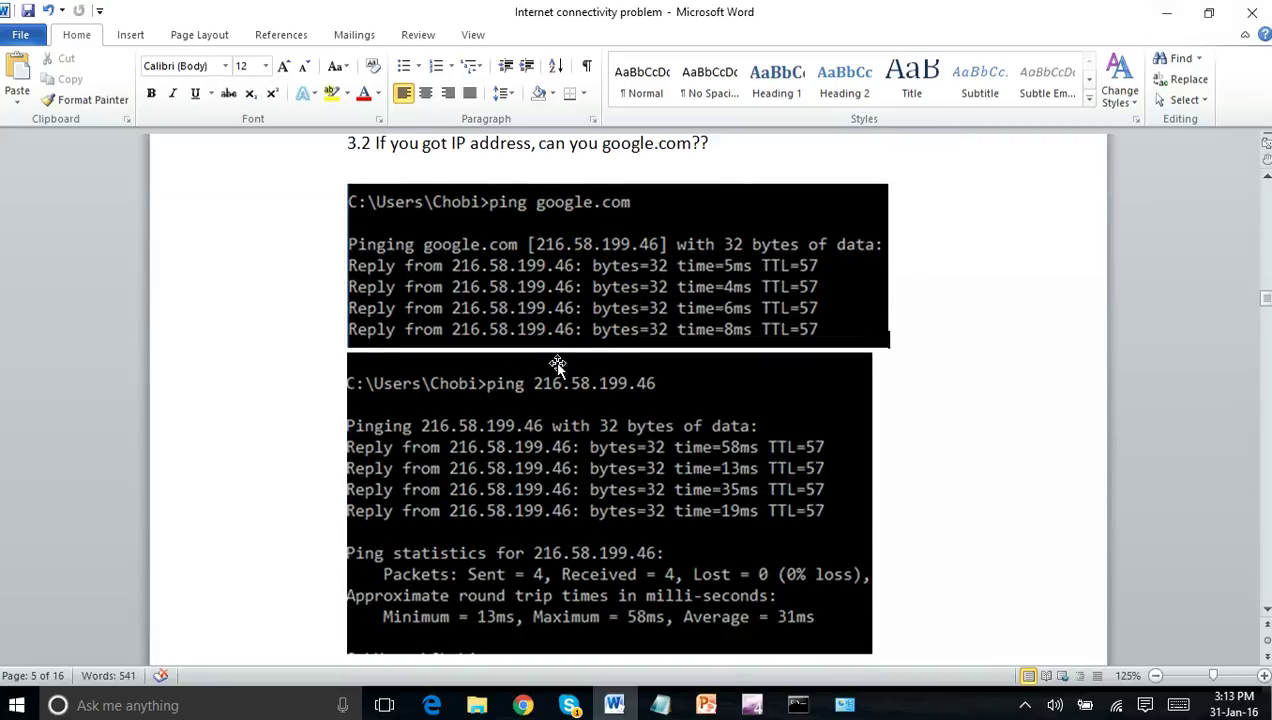
{"action": "scroll", "coordinate": [538, 403], "scroll_direction": "down", "scroll_amount": 1}
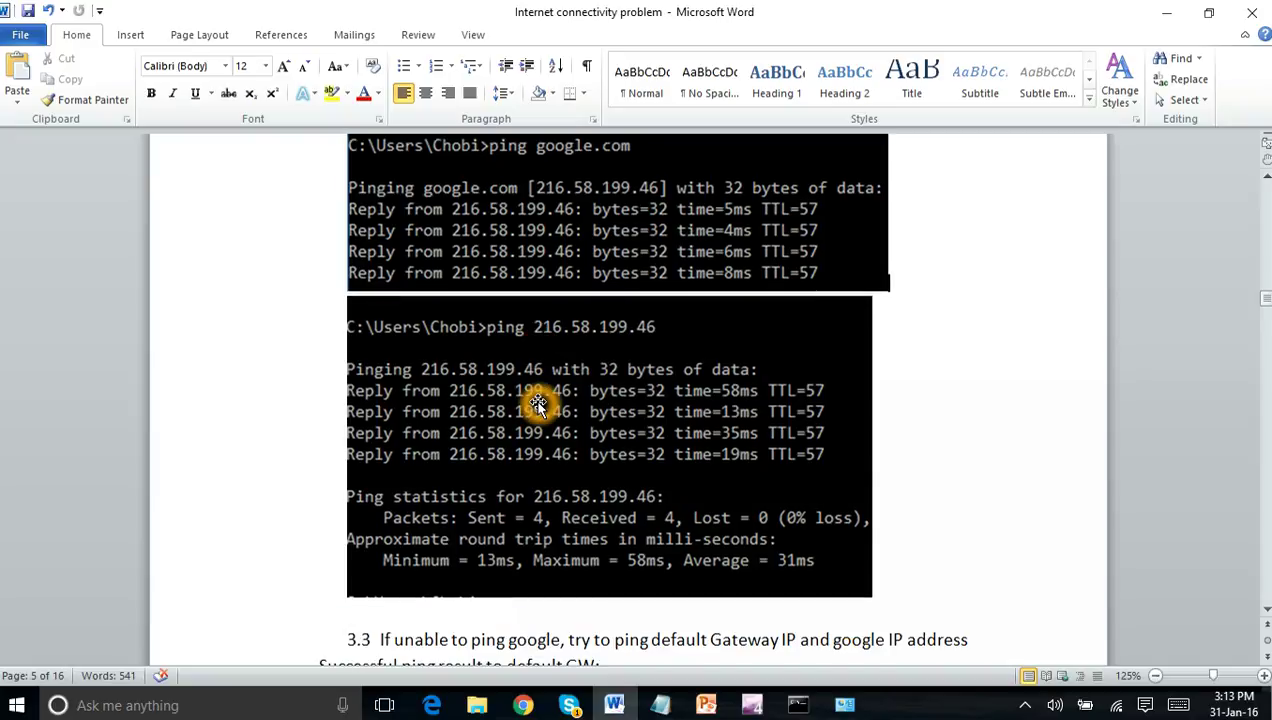
{"action": "scroll", "coordinate": [538, 403], "scroll_direction": "down", "scroll_amount": 2}
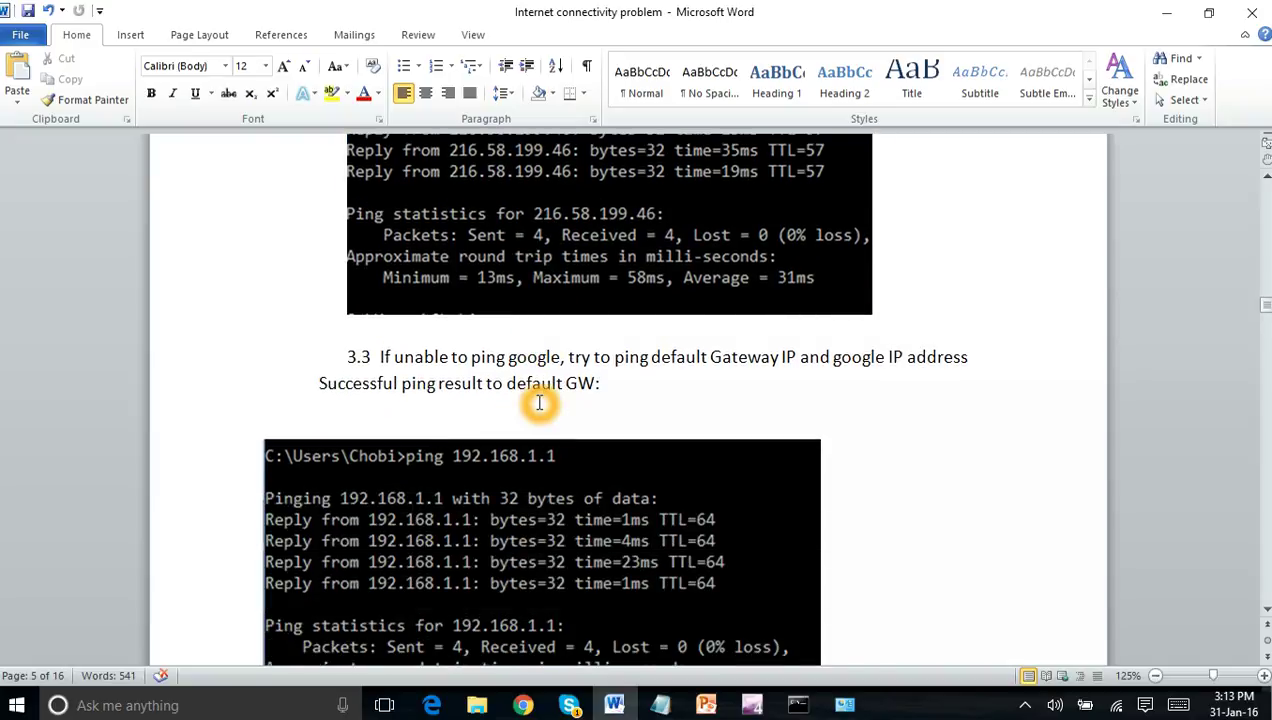
{"action": "scroll", "coordinate": [539, 403], "scroll_direction": "down", "scroll_amount": 3}
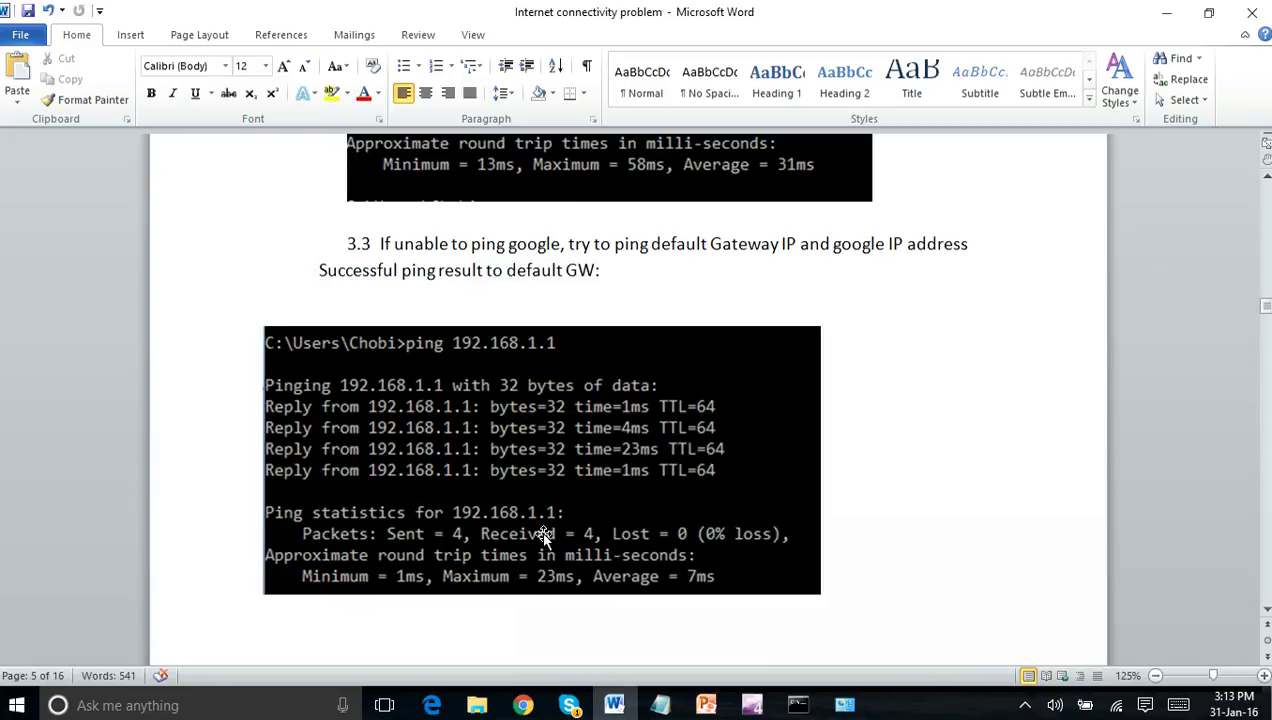
Step: Switch to Command Prompt, look up the Wi-Fi adapter's default gateway and ping 192.168.1.1
{"action": "left_click", "coordinate": [797, 705]}
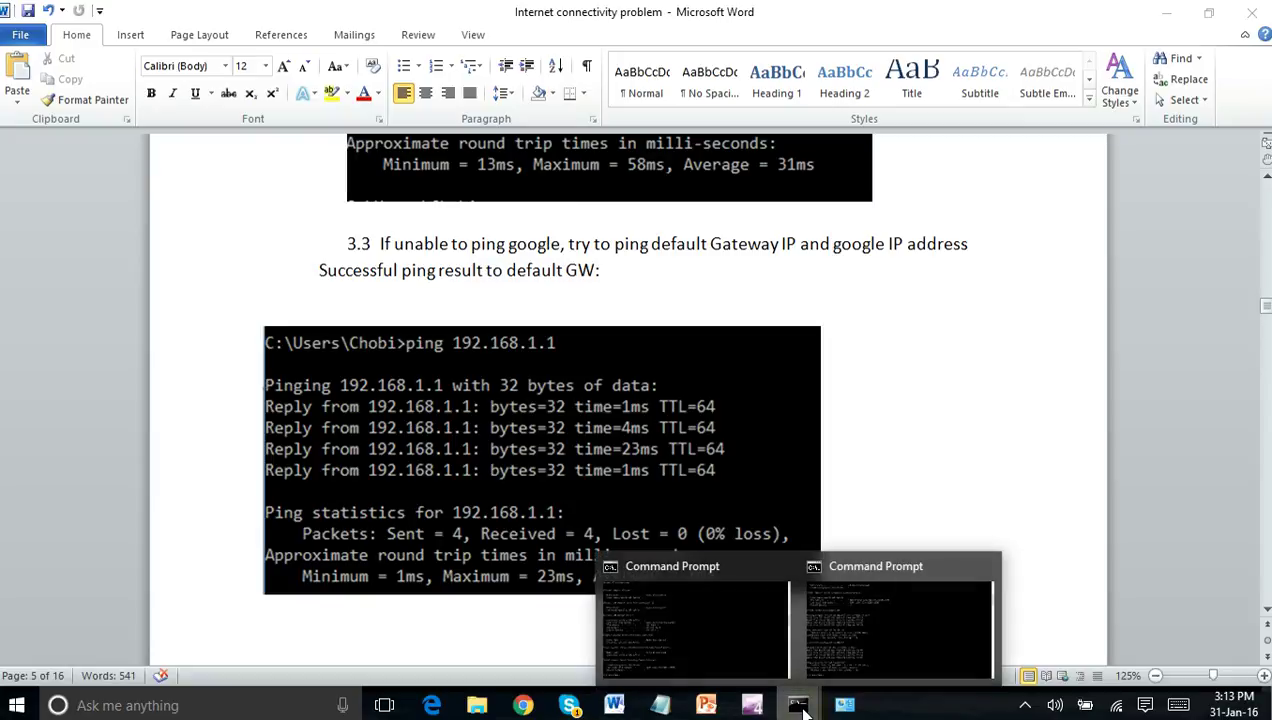
{"action": "left_click", "coordinate": [872, 650]}
{"action": "scroll", "coordinate": [491, 374], "scroll_direction": "up", "scroll_amount": 9}
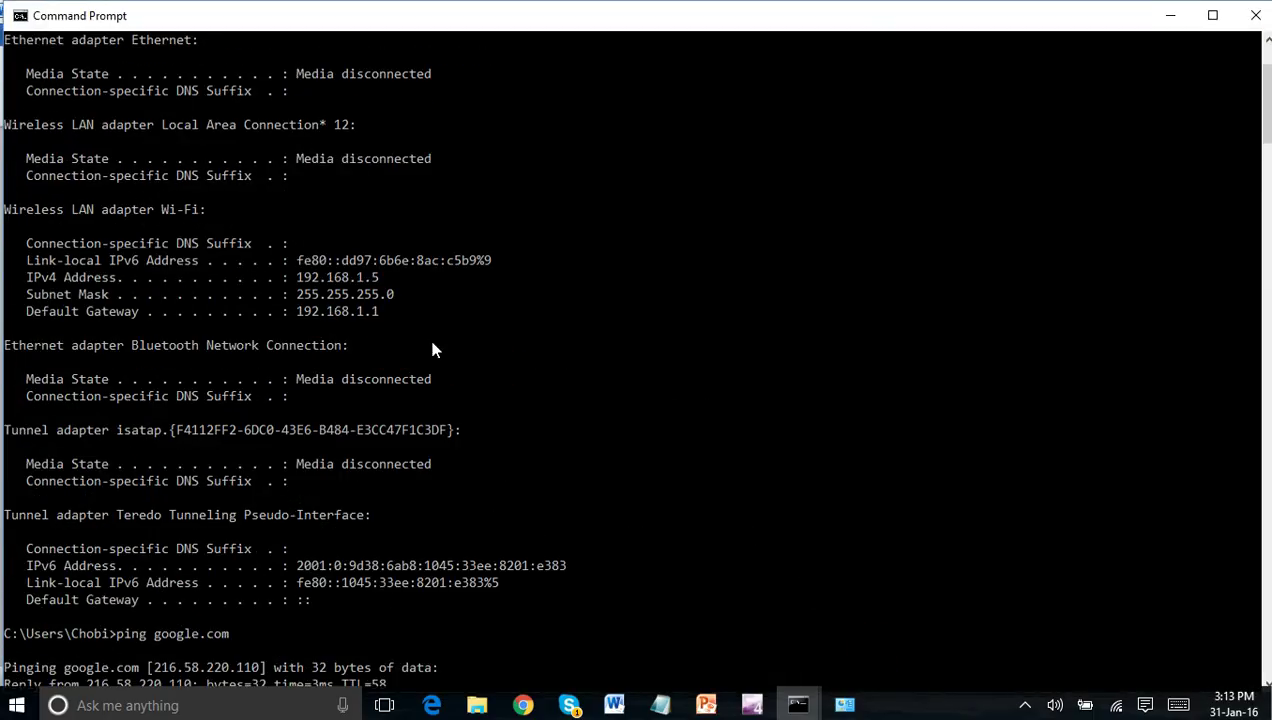
{"action": "scroll", "coordinate": [431, 340], "scroll_direction": "down", "scroll_amount": 10}
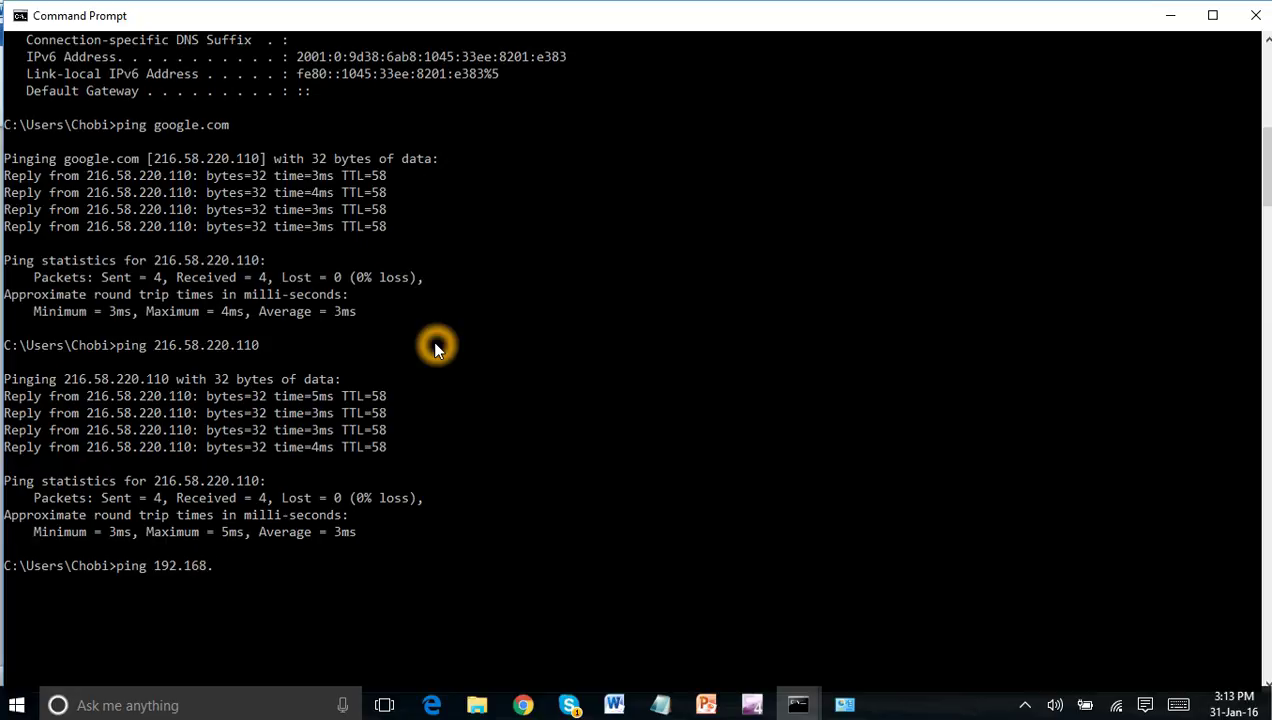
{"action": "key", "text": "Return"}
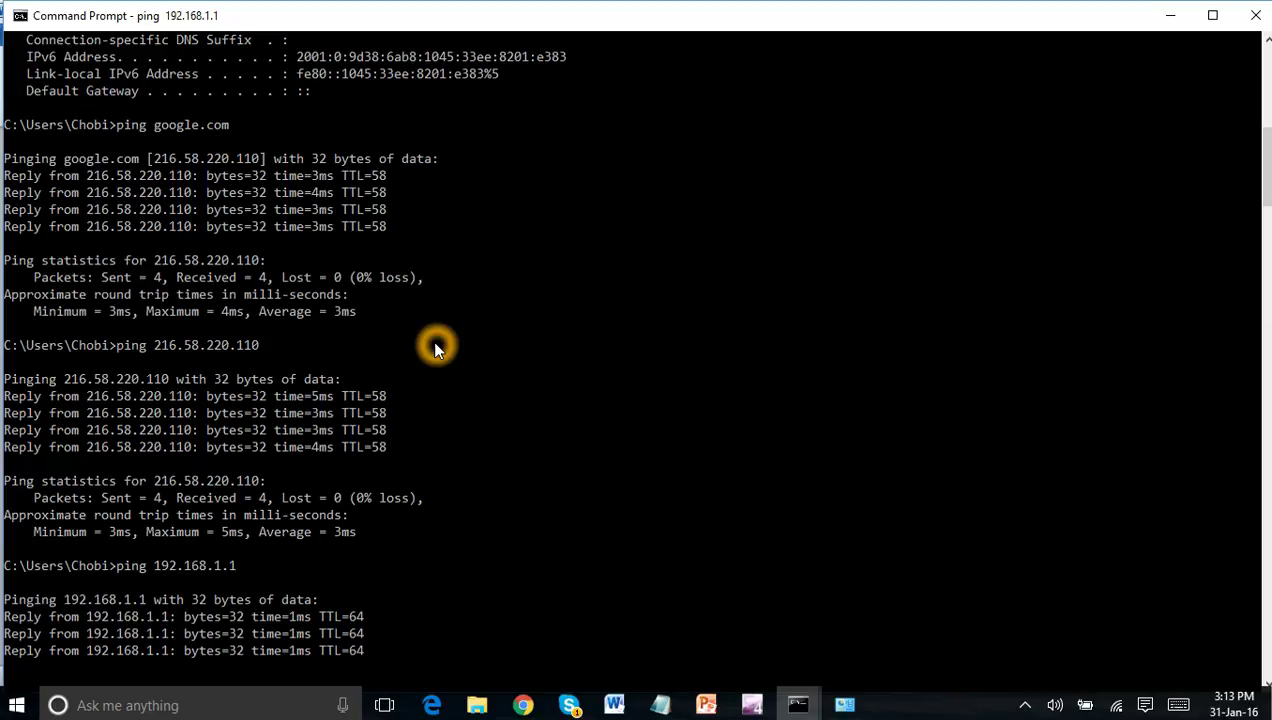
Step: Switch back to the Word document and examine the example of an unsuccessful gateway ping
{"action": "left_click", "coordinate": [614, 705]}
{"action": "left_click", "coordinate": [951, 458]}
{"action": "scroll", "coordinate": [951, 458], "scroll_direction": "down", "scroll_amount": 2}
{"action": "left_click", "coordinate": [951, 460]}
{"action": "scroll", "coordinate": [951, 460], "scroll_direction": "down", "scroll_amount": 3}
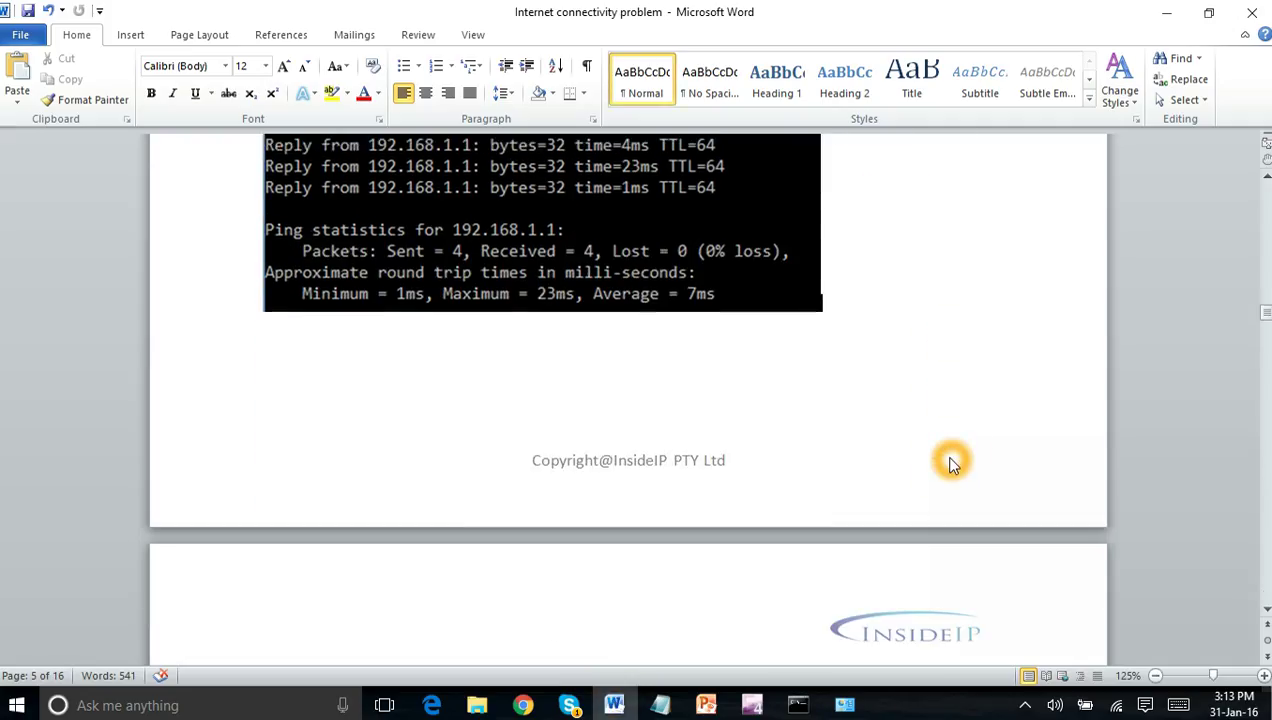
{"action": "scroll", "coordinate": [951, 462], "scroll_direction": "down", "scroll_amount": 3}
{"action": "scroll", "coordinate": [951, 463], "scroll_direction": "down", "scroll_amount": 3}
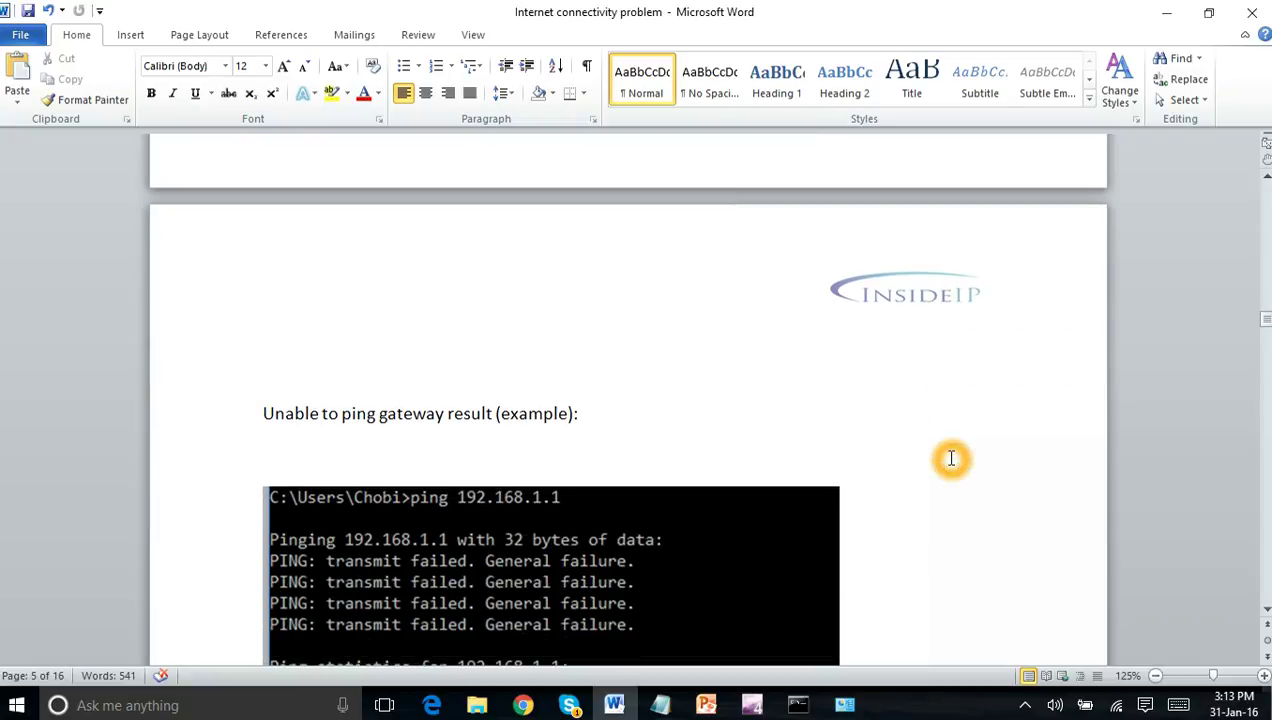
{"action": "scroll", "coordinate": [951, 458], "scroll_direction": "down", "scroll_amount": 1}
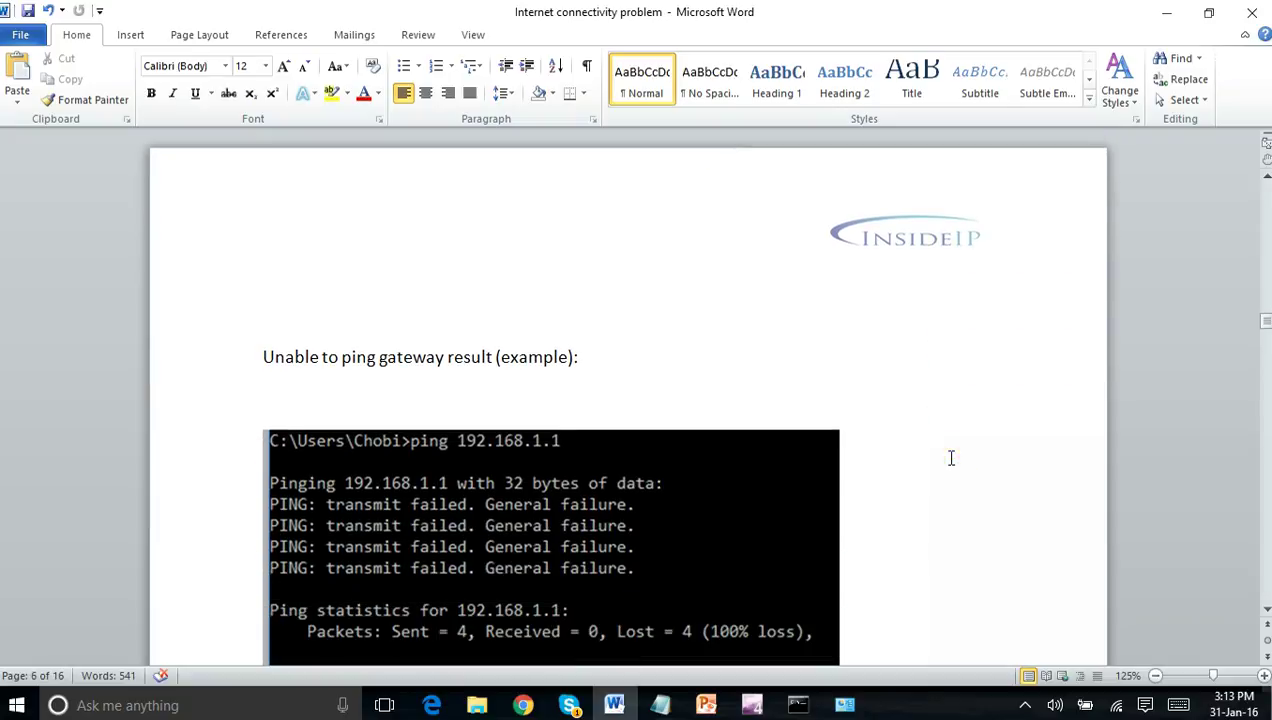
Step: Check the gateway ping output in Command Prompt, and view the router photo on page 1 of the Word document
{"action": "left_click", "coordinate": [797, 705]}
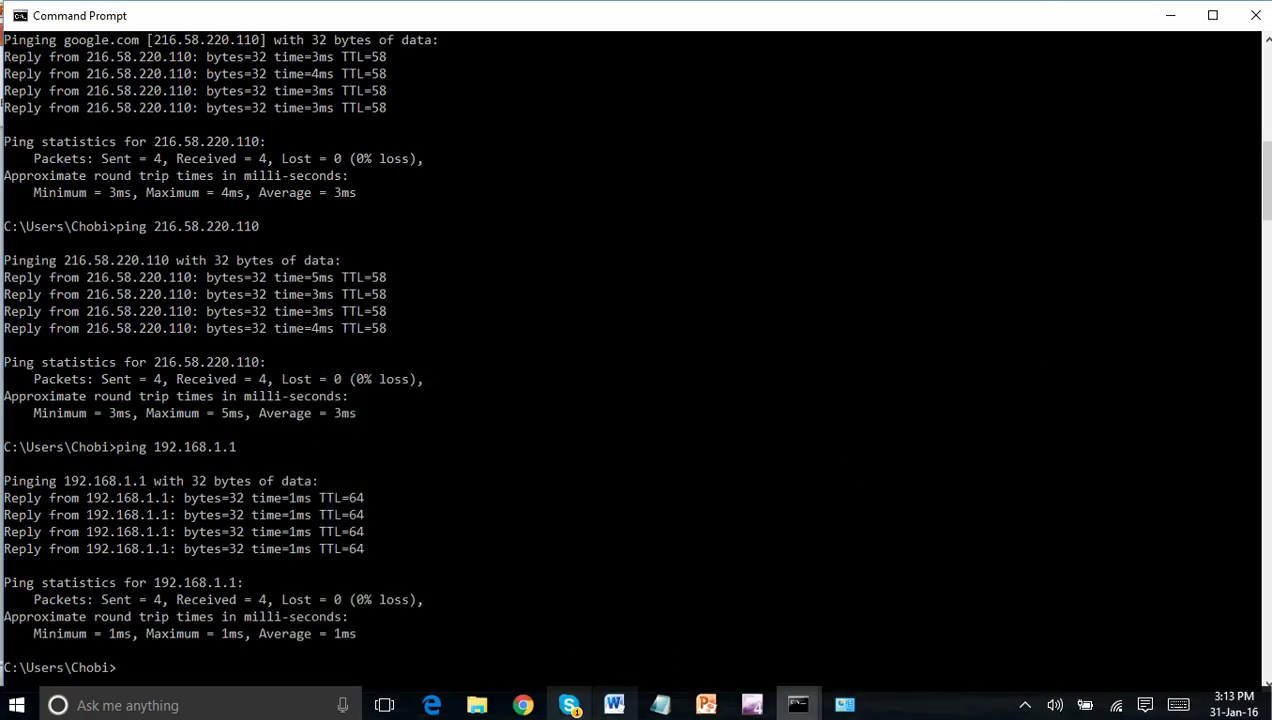
{"action": "left_click", "coordinate": [614, 705]}
{"action": "left_click_drag", "start_coordinate": [1258, 332], "coordinate": [1258, 207]}
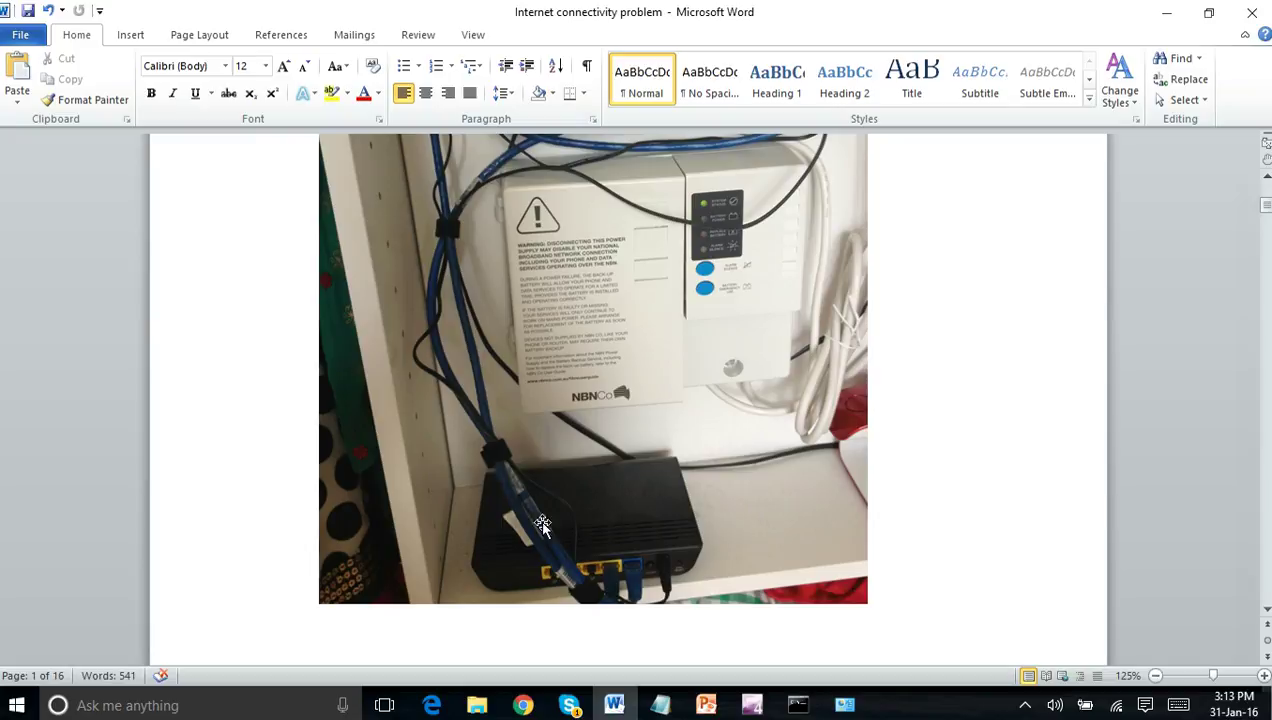
{"action": "scroll", "coordinate": [1268, 240], "scroll_direction": "up", "scroll_amount": 1}
Step: Review the failed gateway ping example again and read section 3.4 on configuring static DNS for the network adapter
{"action": "left_click_drag", "start_coordinate": [1268, 240], "coordinate": [1258, 329]}
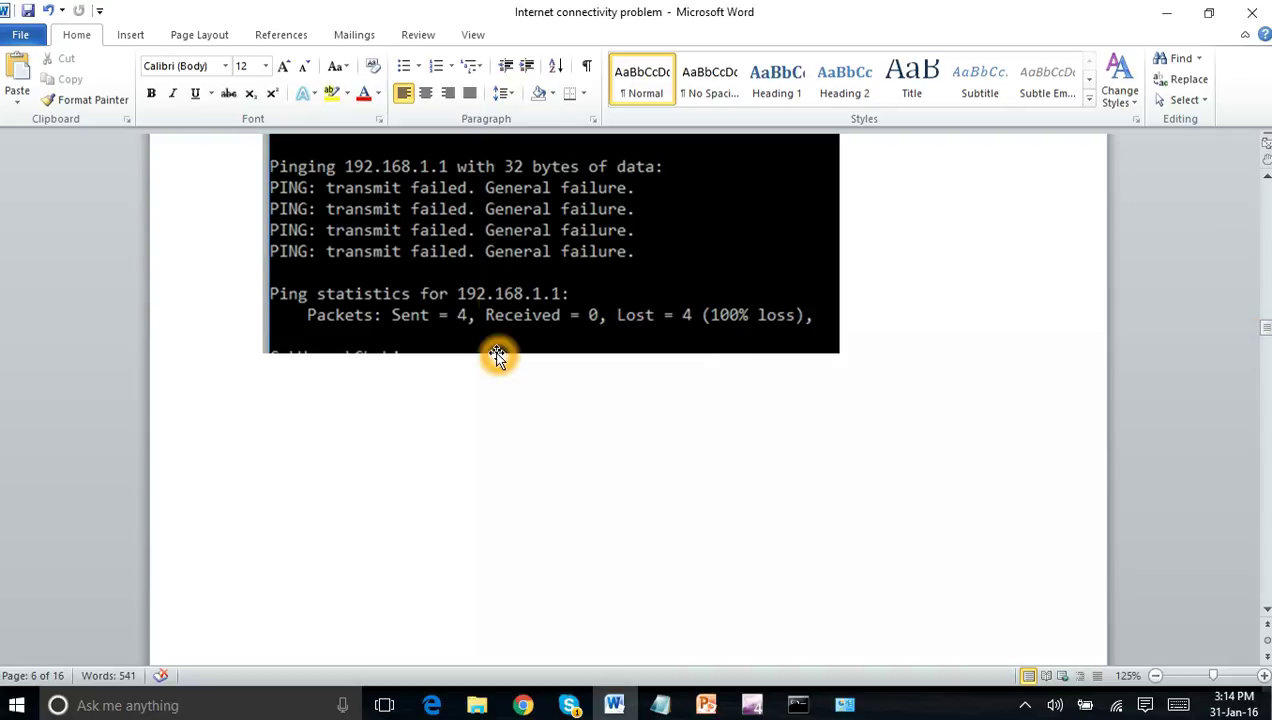
{"action": "scroll", "coordinate": [497, 357], "scroll_direction": "up", "scroll_amount": 1}
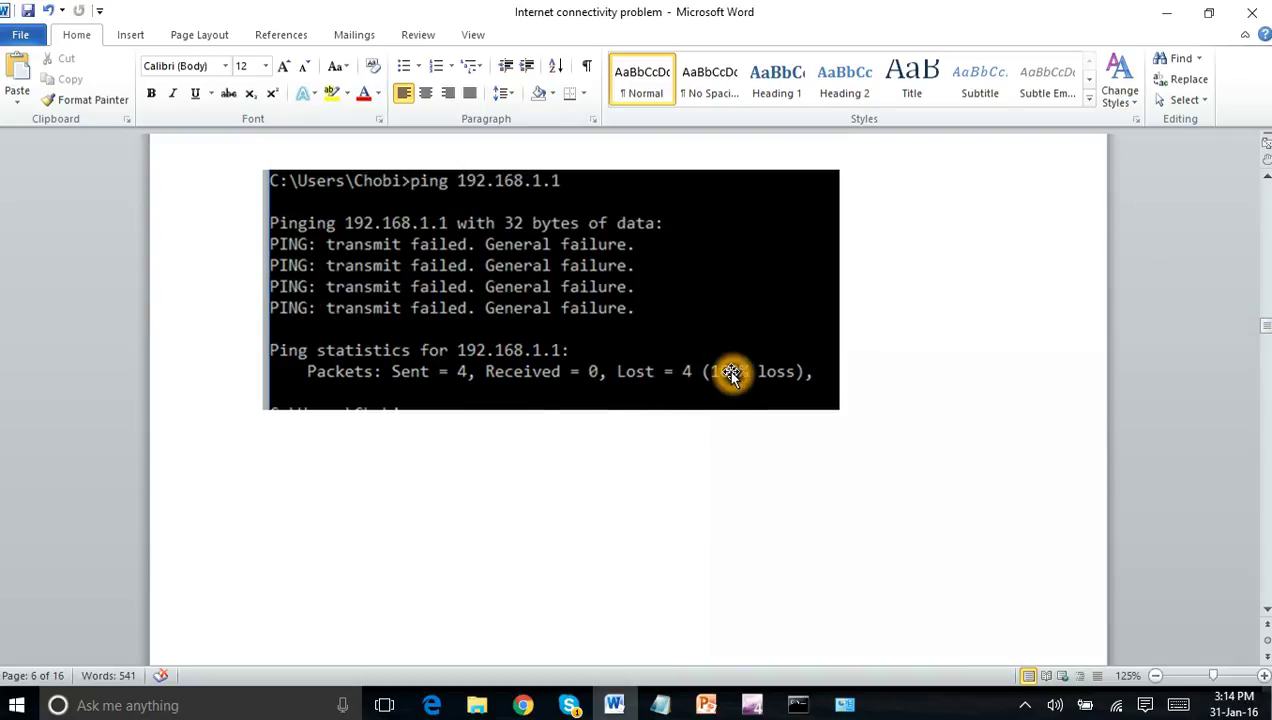
{"action": "scroll", "coordinate": [731, 373], "scroll_direction": "down", "scroll_amount": 16}
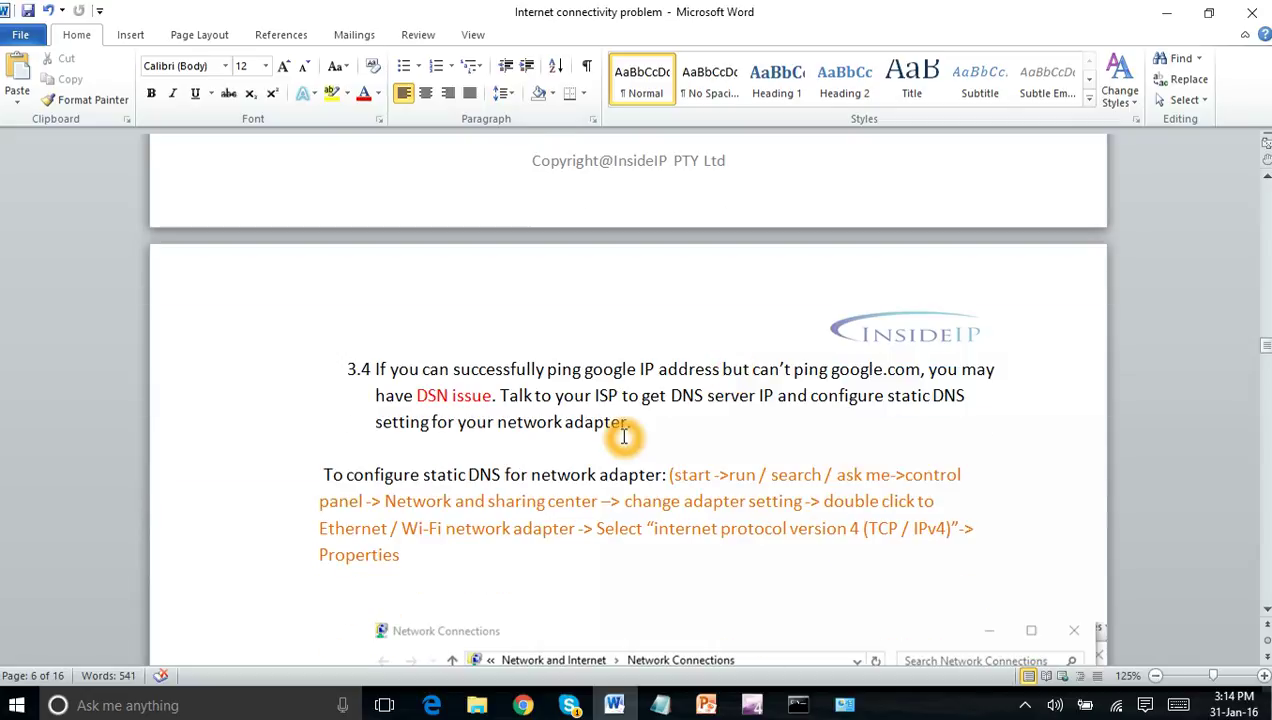
{"action": "scroll", "coordinate": [624, 436], "scroll_direction": "down", "scroll_amount": 3}
{"action": "scroll", "coordinate": [624, 436], "scroll_direction": "down", "scroll_amount": 5}
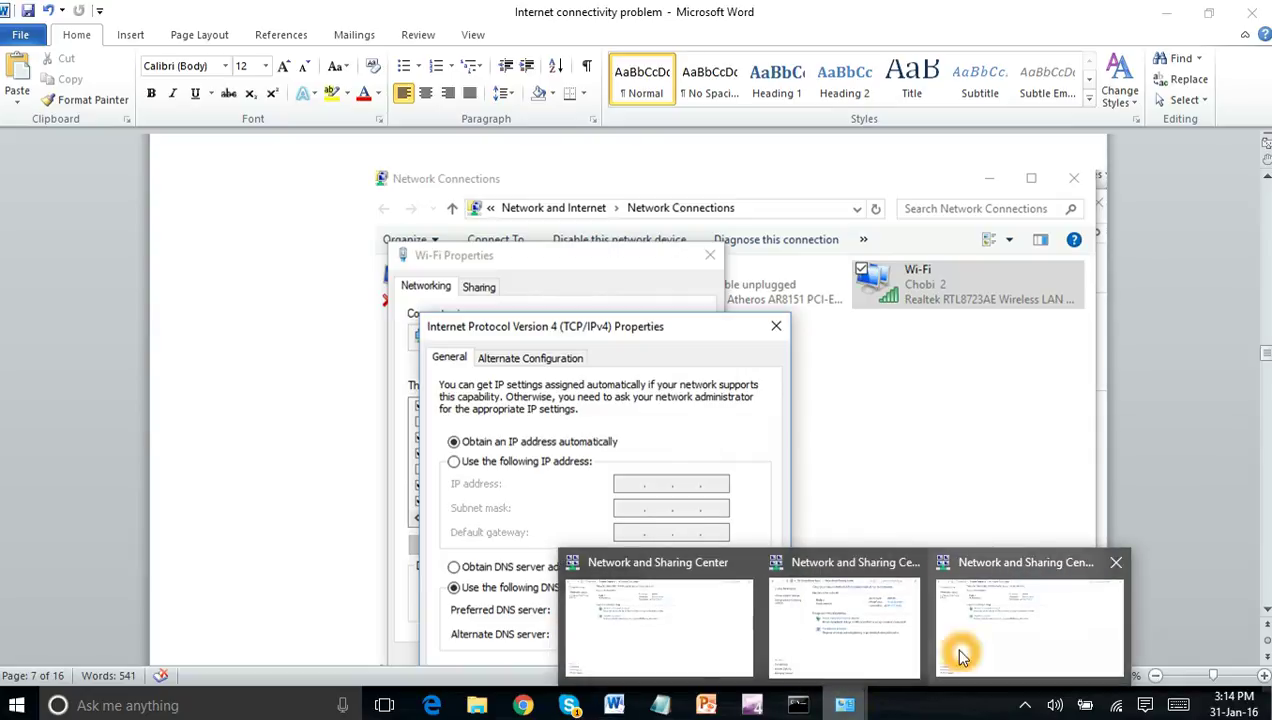
Step: Open Control Panel and go through Network and Sharing Center to the adapter settings
{"action": "left_click", "coordinate": [117, 707]}
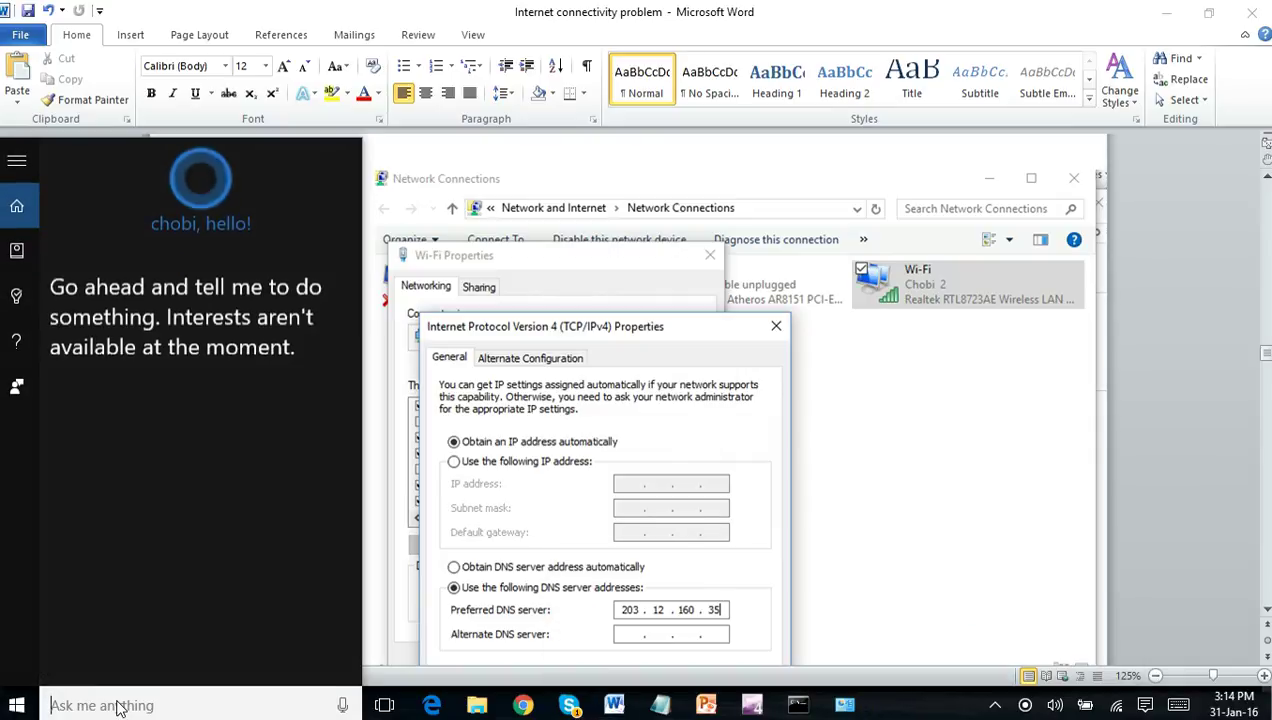
{"action": "type", "text": "con"}
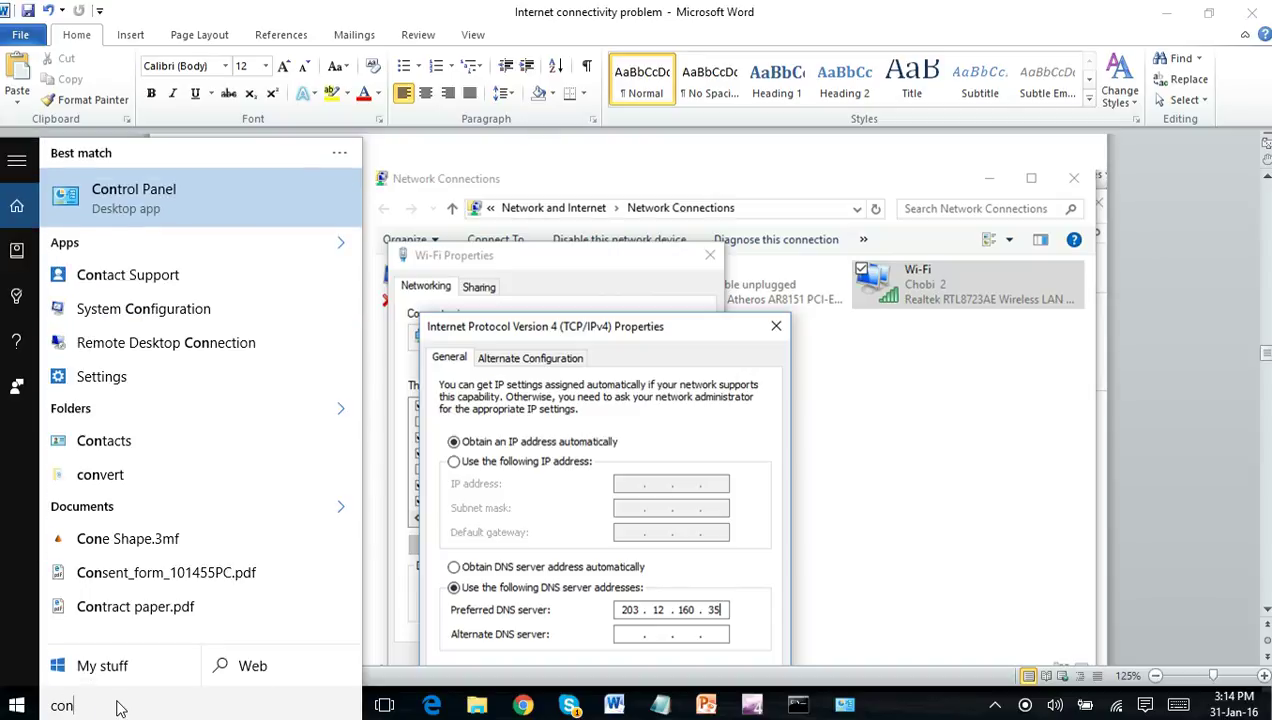
{"action": "left_click", "coordinate": [95, 195]}
{"action": "left_click", "coordinate": [738, 244]}
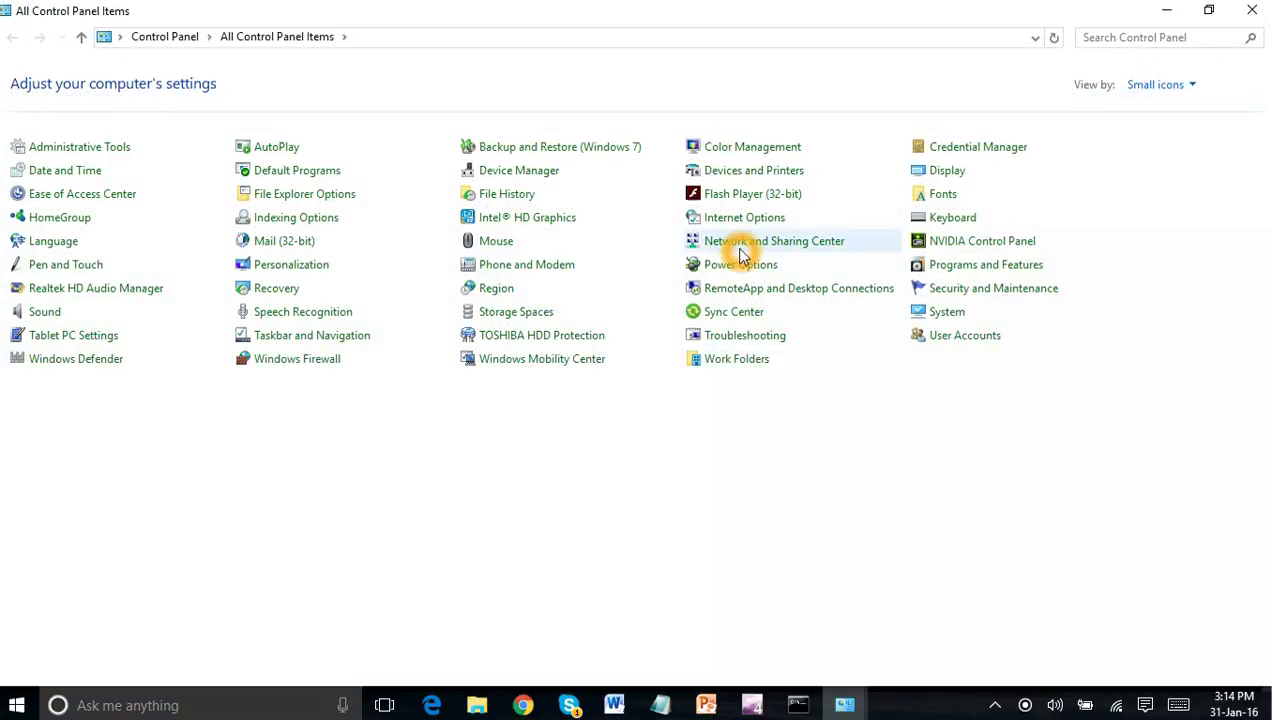
{"action": "left_click", "coordinate": [40, 108]}
Step: Open the Internet Protocol Version 4 (TCP/IPv4) properties of the Wi-Fi adapter
{"action": "right_click", "coordinate": [514, 116]}
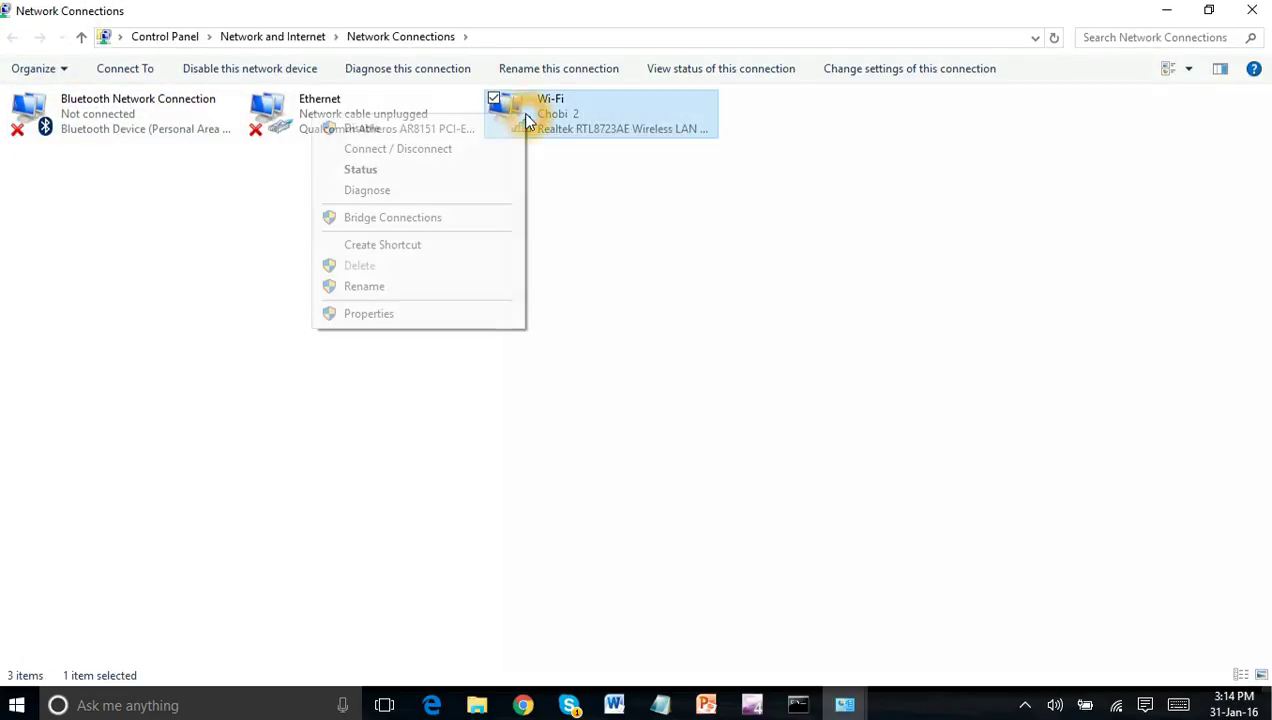
{"action": "double_click", "coordinate": [548, 110]}
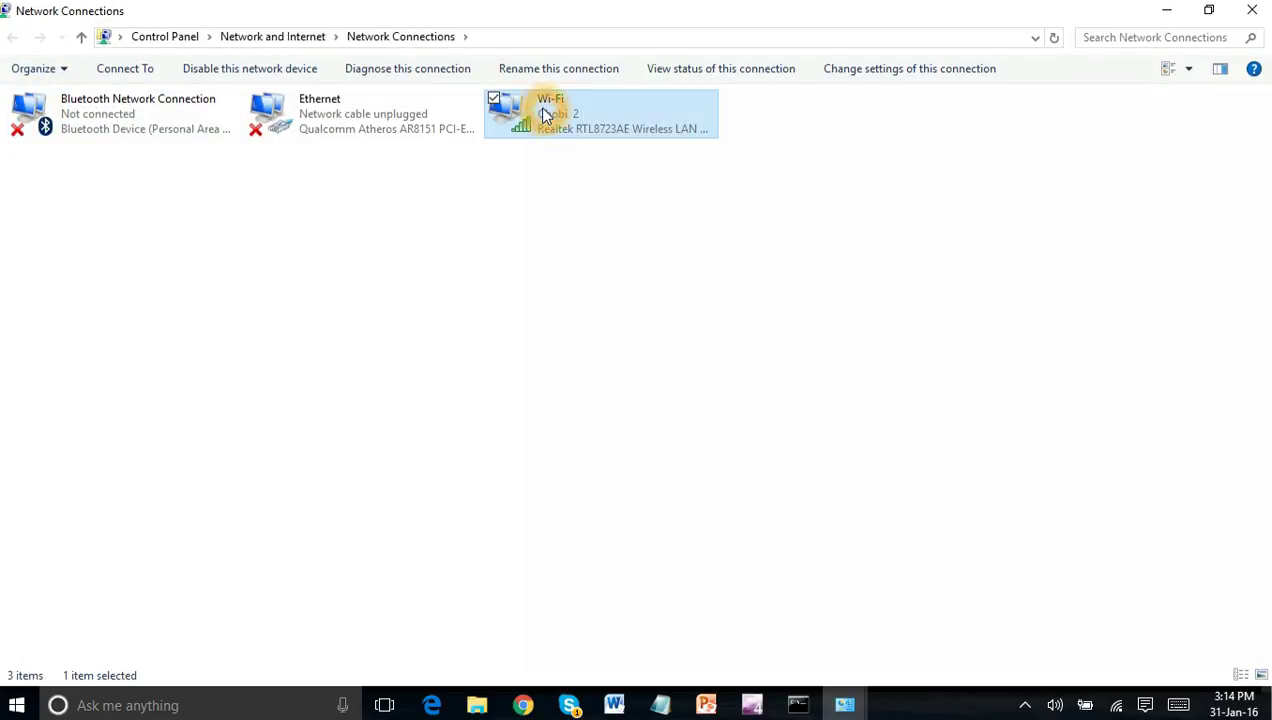
{"action": "left_click", "coordinate": [510, 507]}
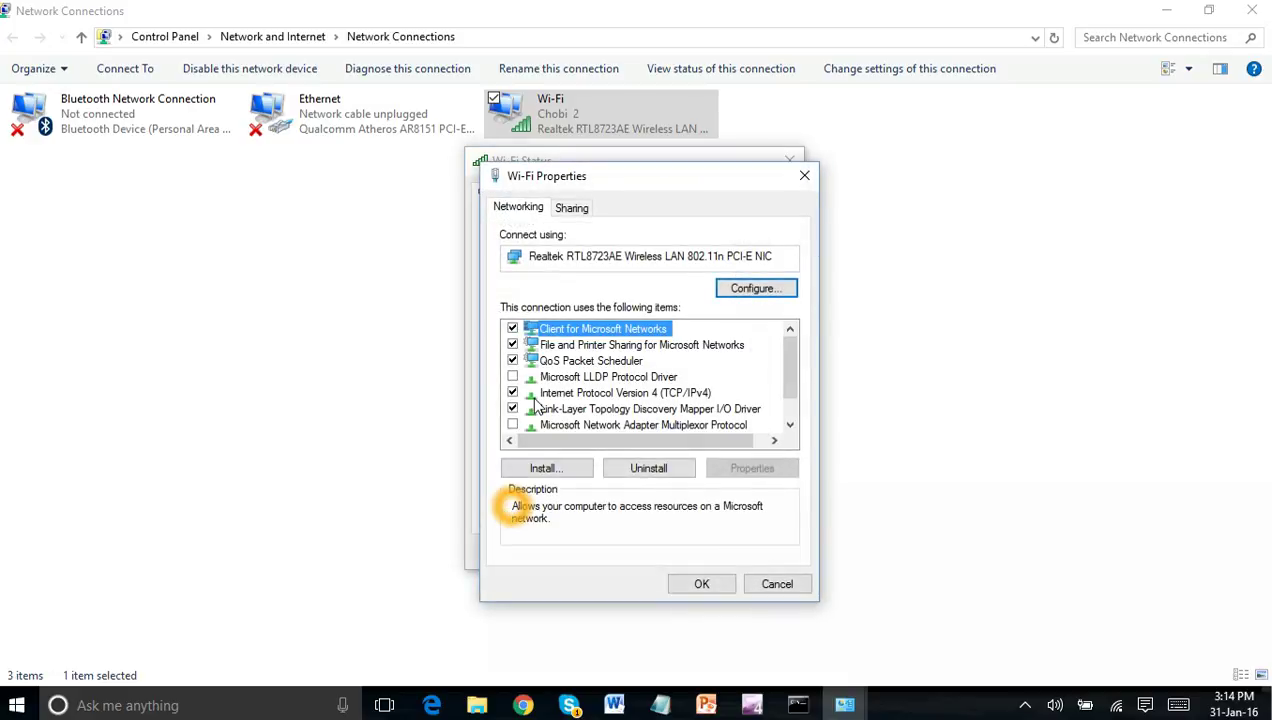
{"action": "left_click", "coordinate": [543, 394]}
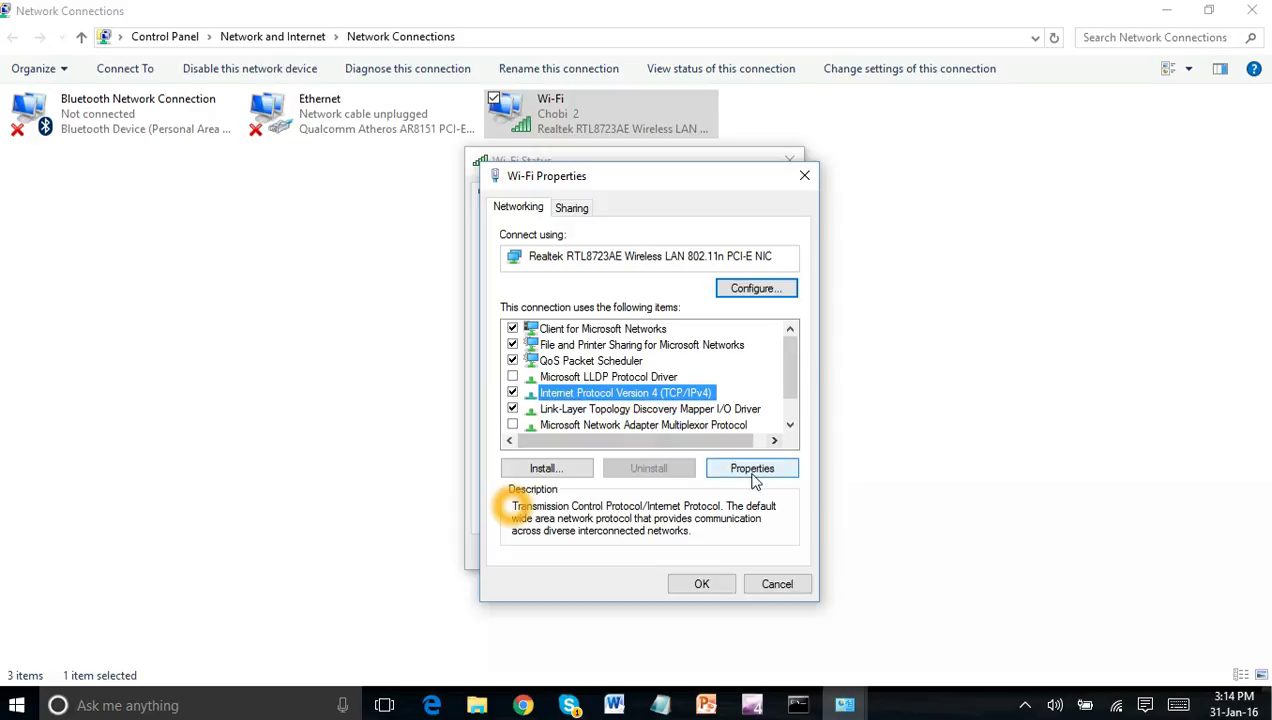
{"action": "left_click", "coordinate": [748, 470]}
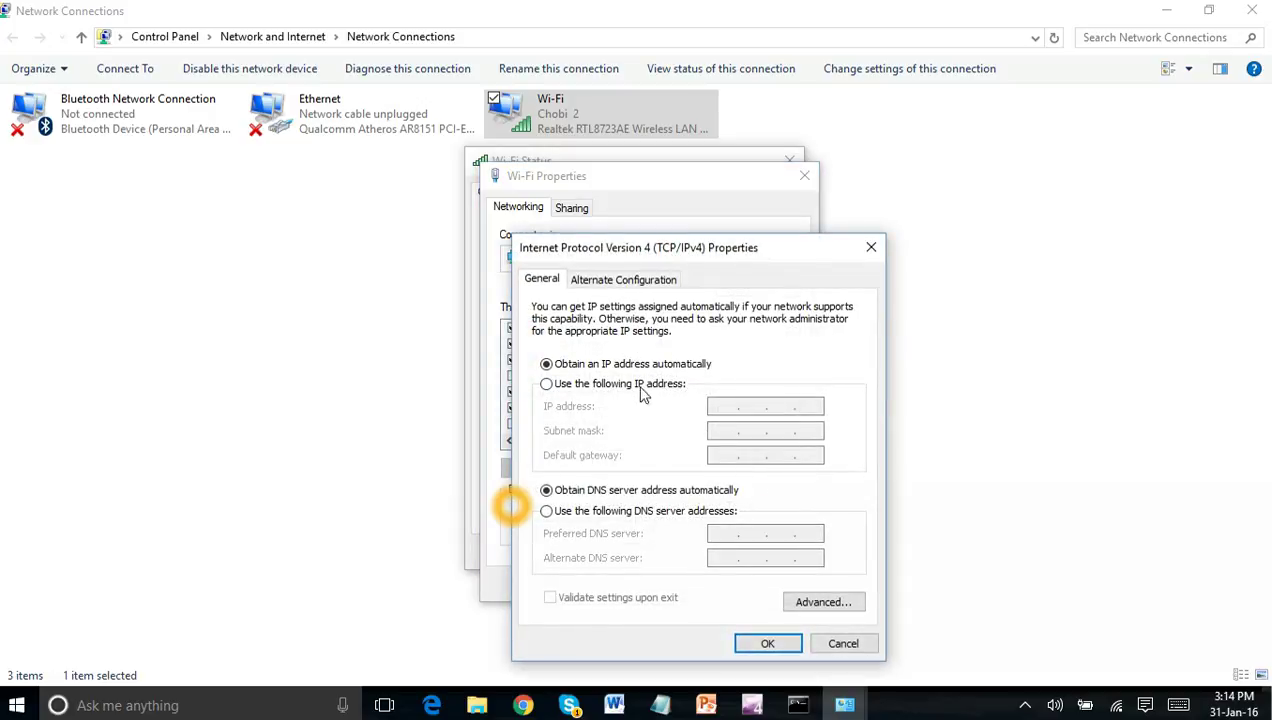
Step: Keep the IP address automatic, set the preferred DNS server to 15.1.1.1 and apply the IPv4 settings
{"action": "left_click", "coordinate": [547, 384]}
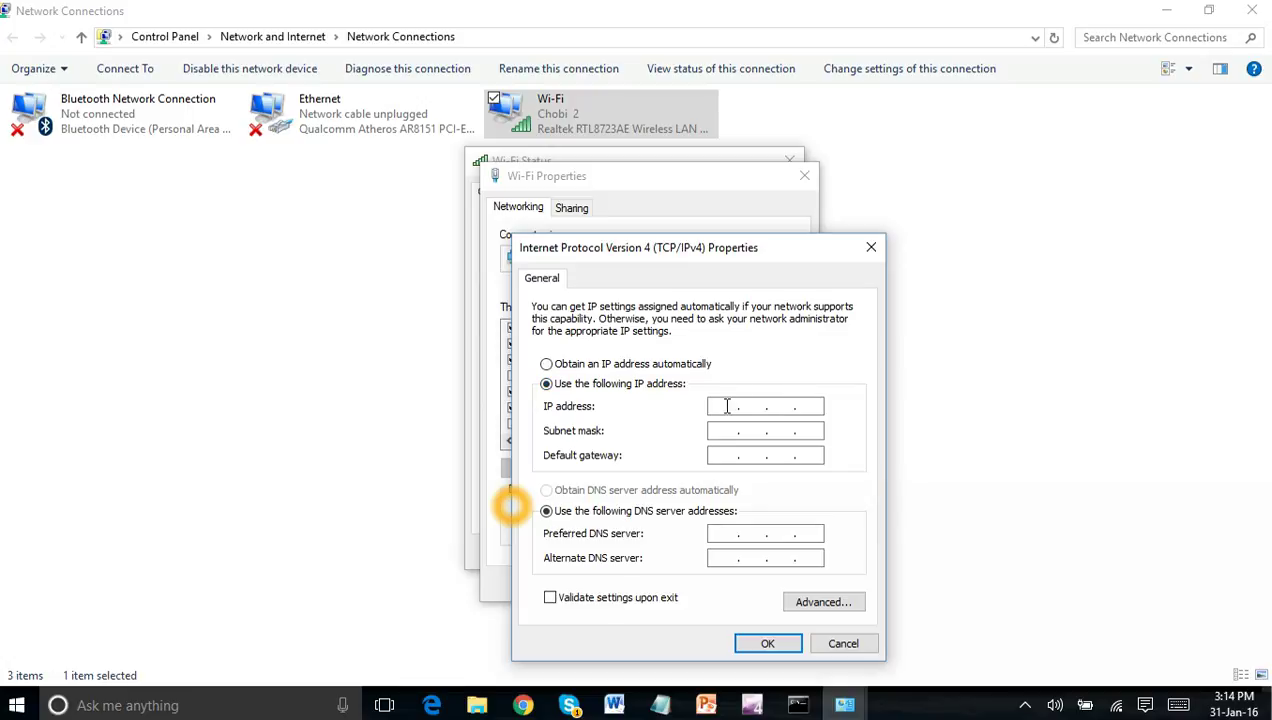
{"action": "left_click", "coordinate": [547, 365]}
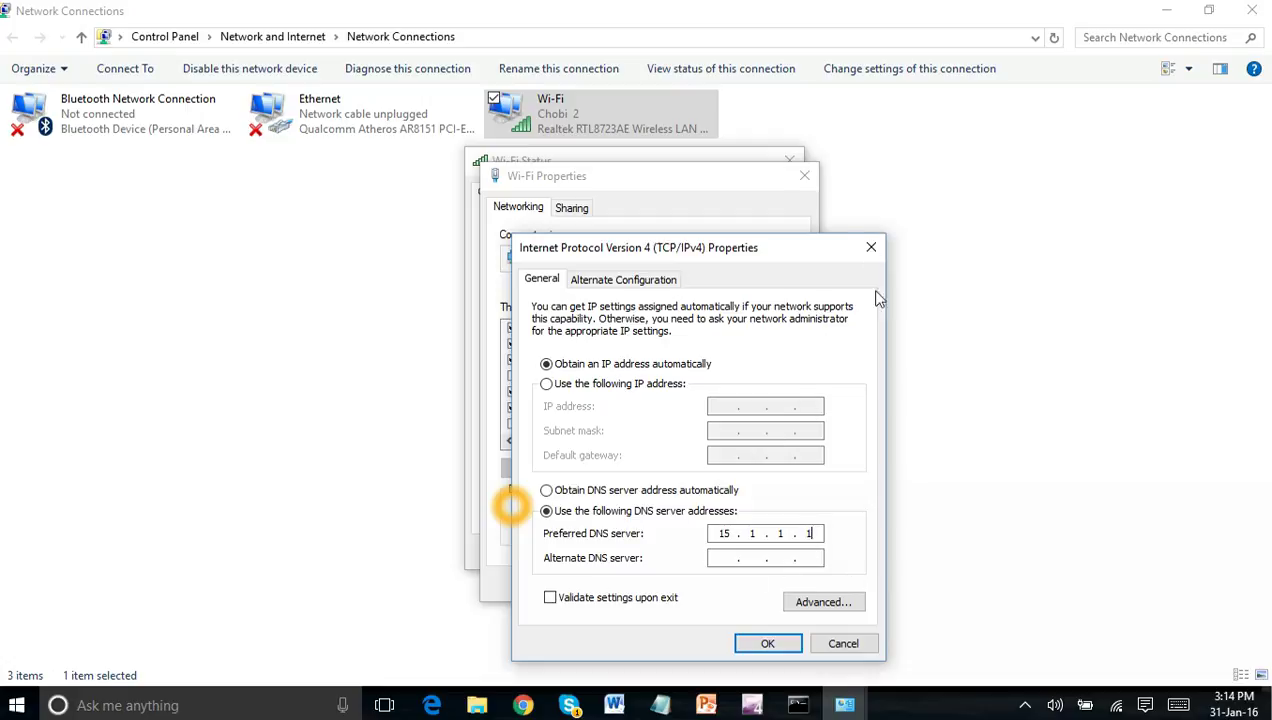
{"action": "left_click", "coordinate": [763, 643]}
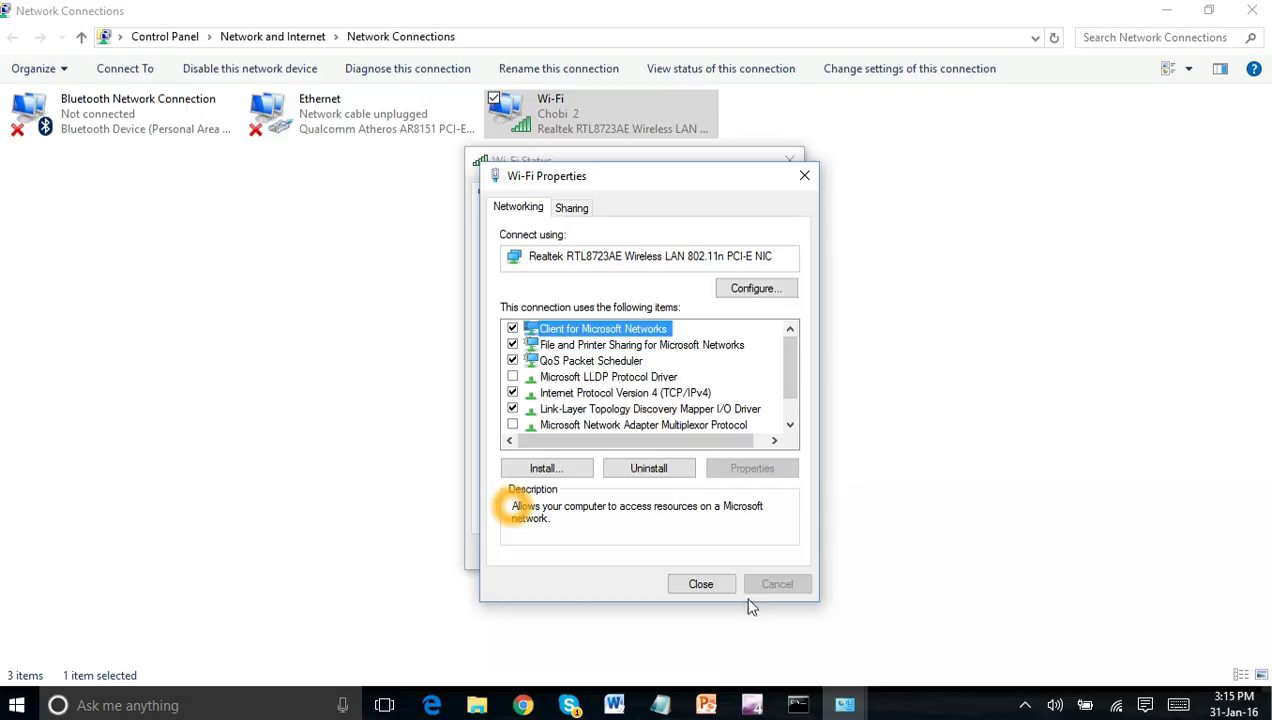
Step: Set the Wi-Fi adapter's IPv4 properties to obtain the DNS server address automatically, apply them and close the Wi-Fi properties and status dialogs
{"action": "left_click", "coordinate": [625, 393]}
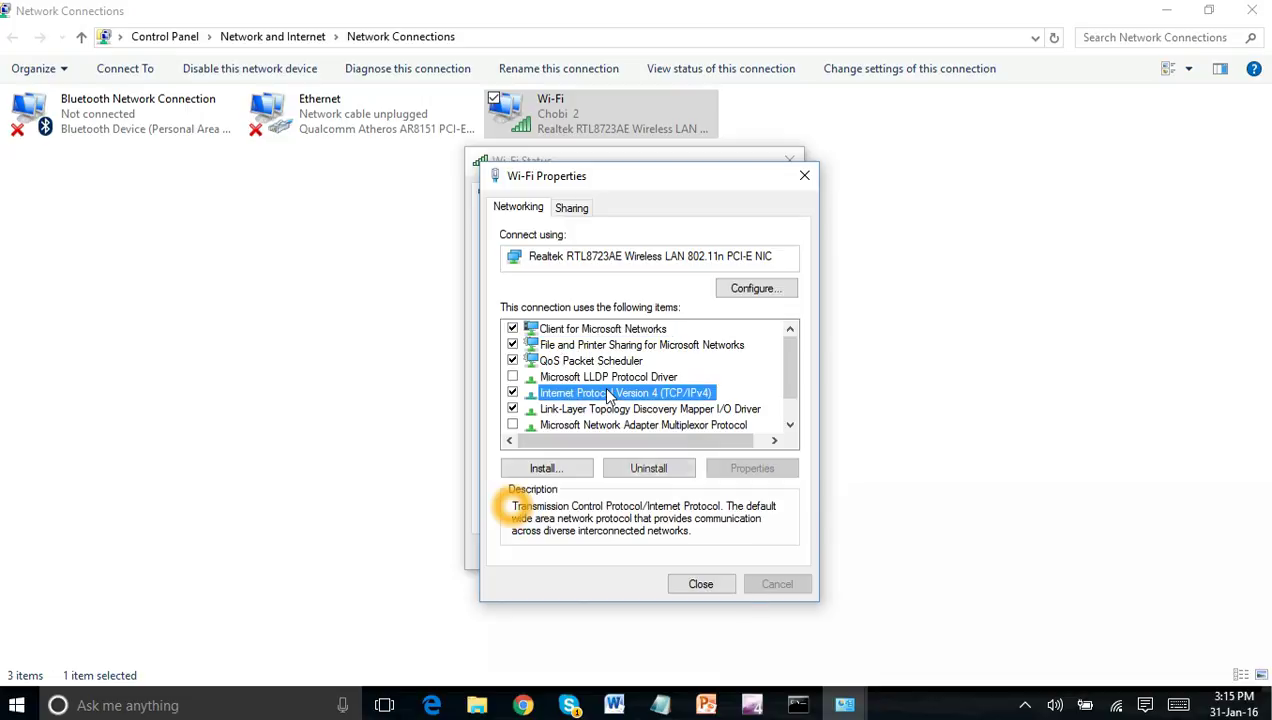
{"action": "left_click", "coordinate": [745, 470]}
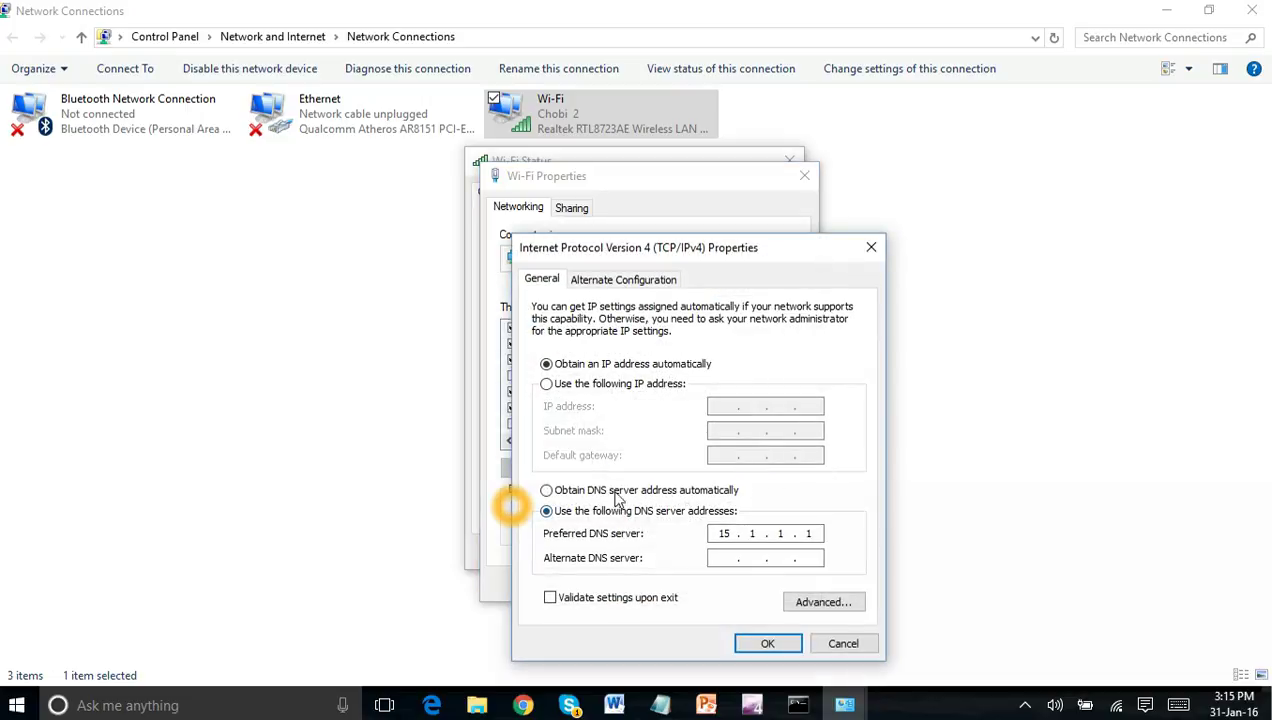
{"action": "left_click", "coordinate": [547, 490]}
{"action": "left_click", "coordinate": [758, 643]}
{"action": "left_click", "coordinate": [693, 582]}
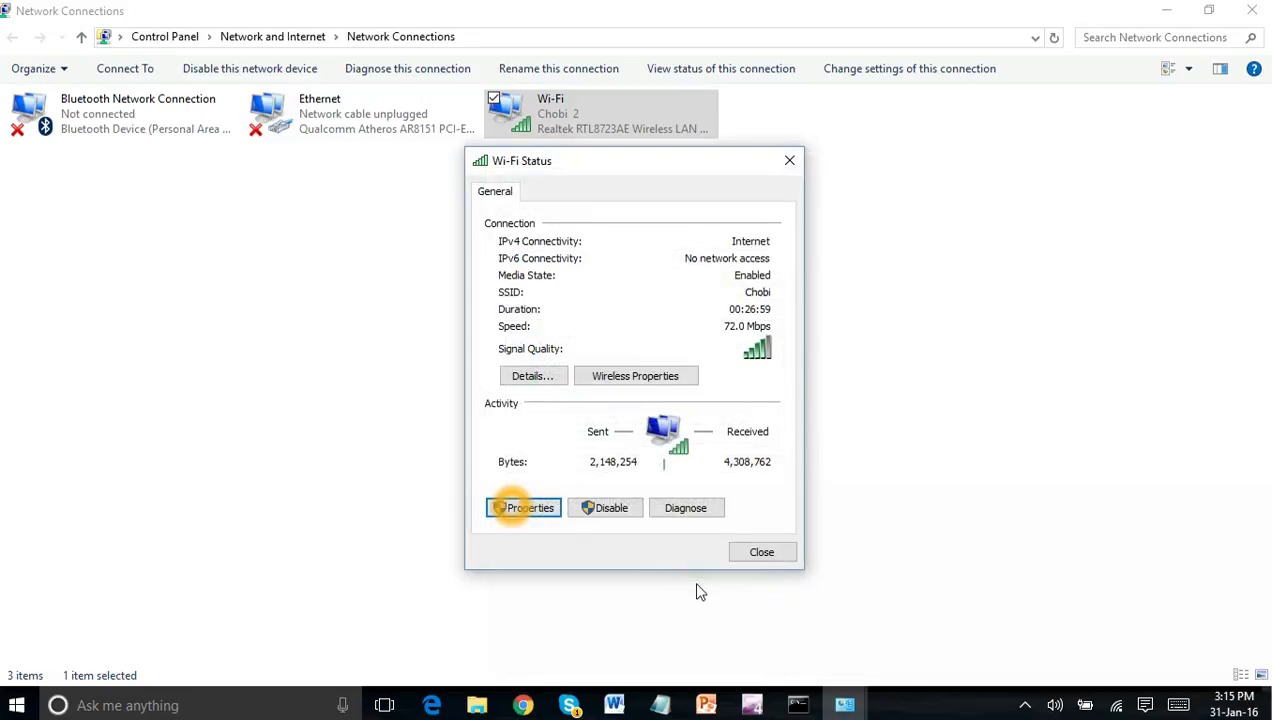
{"action": "left_click", "coordinate": [755, 552]}
Step: Switch back to the Word guide and move past the static DNS example to section 4 on verifying the adapter driver
{"action": "left_click", "coordinate": [614, 705]}
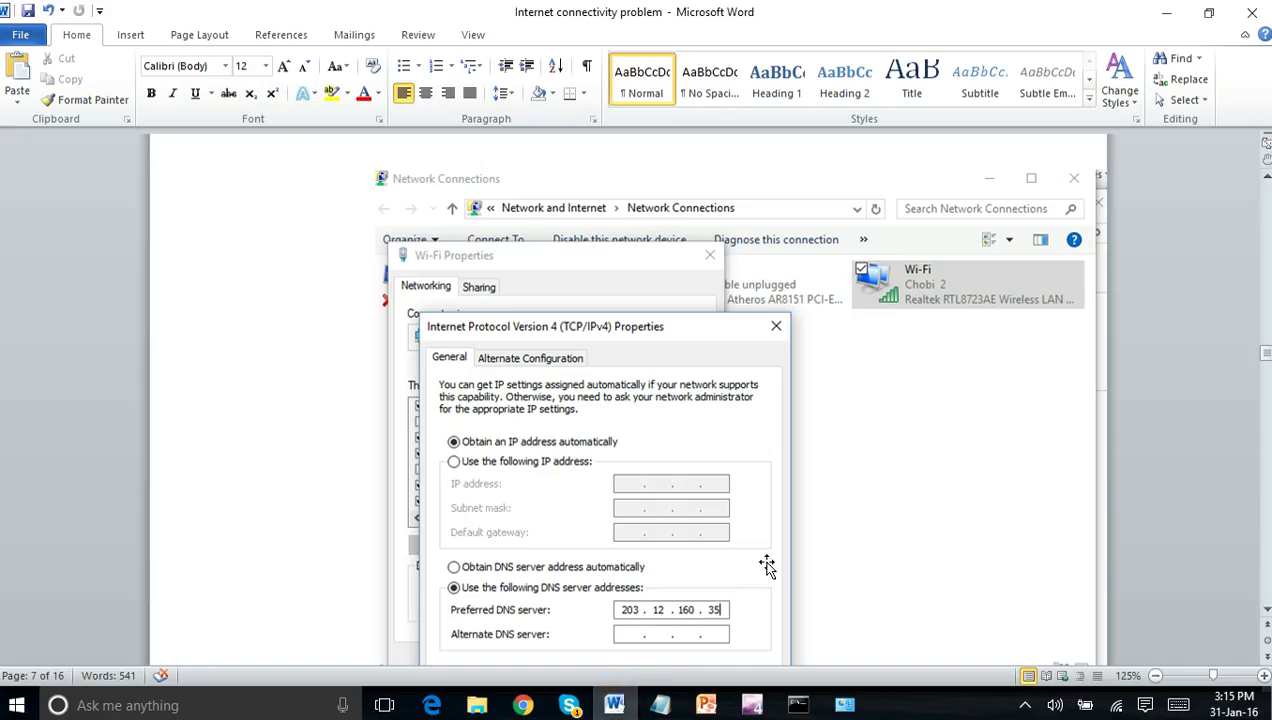
{"action": "left_click", "coordinate": [875, 518]}
{"action": "scroll", "coordinate": [876, 515], "scroll_direction": "down", "scroll_amount": 2}
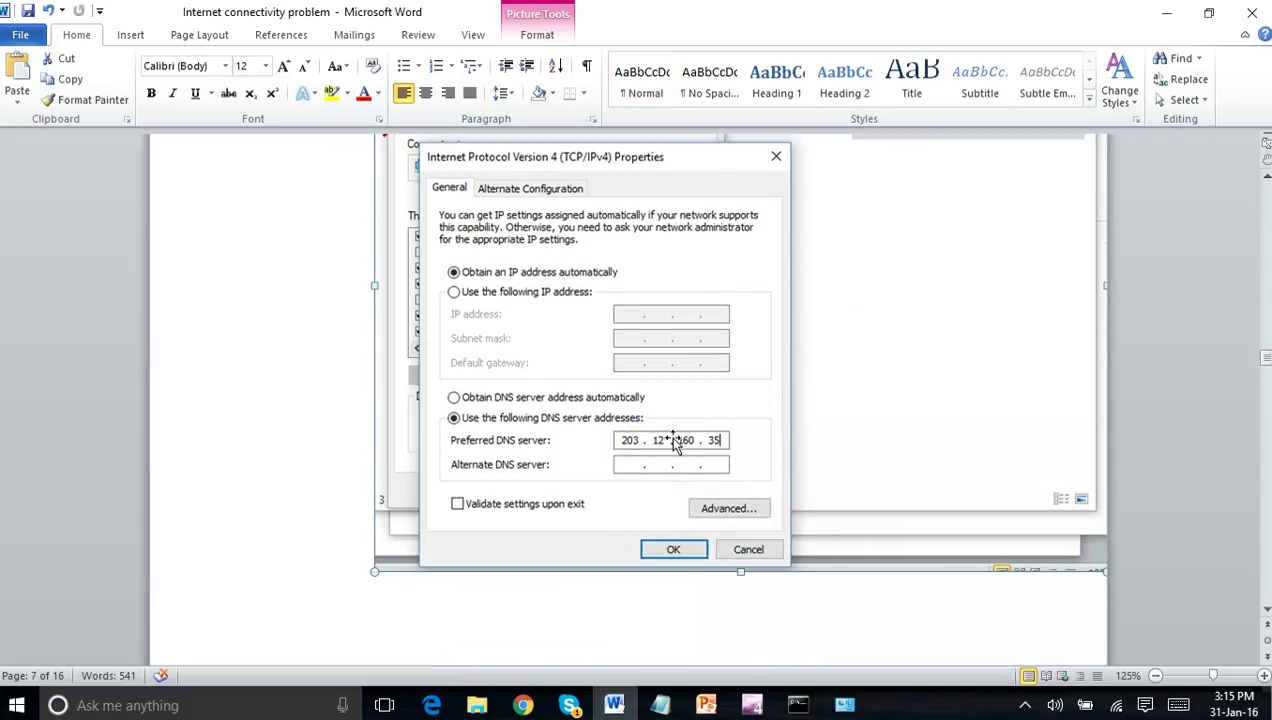
{"action": "scroll", "coordinate": [621, 446], "scroll_direction": "down", "scroll_amount": 8}
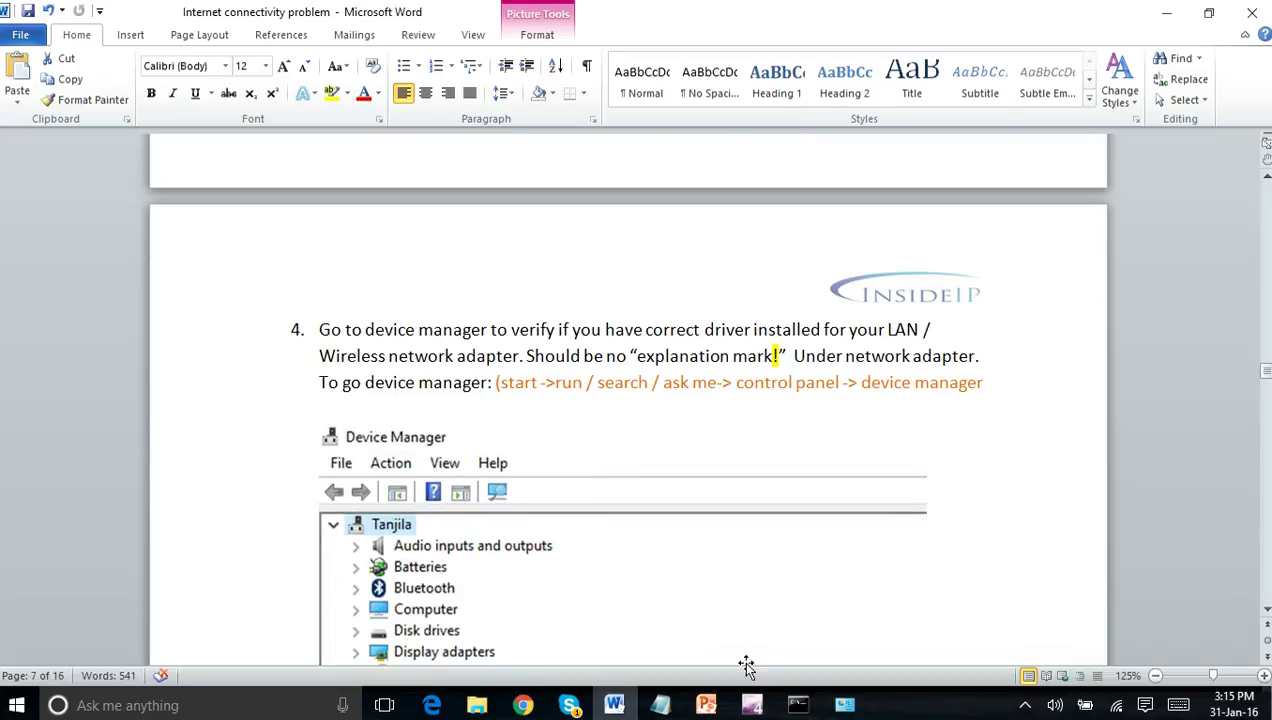
Step: Switch to the Command Prompt with the earlier pings, ping google.com again and minimize the window
{"action": "mouse_move", "coordinate": [798, 703]}
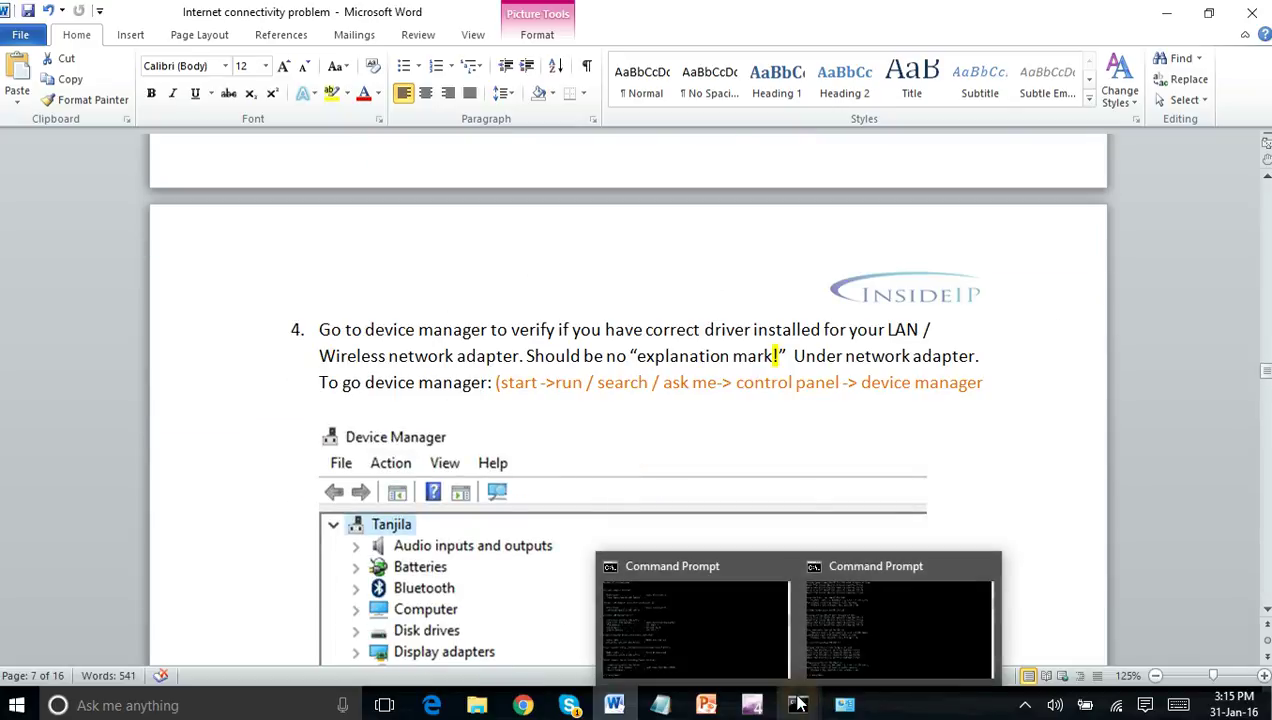
{"action": "left_click", "coordinate": [841, 615]}
{"action": "key", "text": "Up"}
{"action": "key", "text": "Up"}
{"action": "key", "text": "Up"}
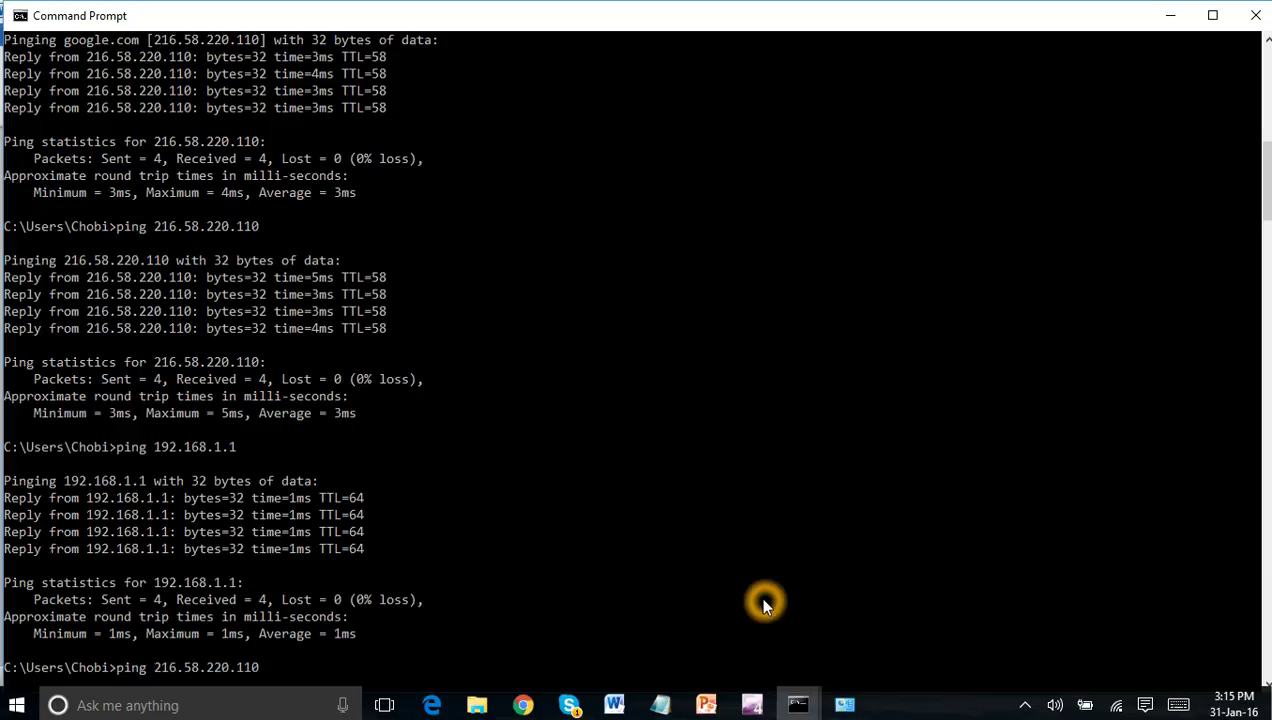
{"action": "key", "text": "Return"}
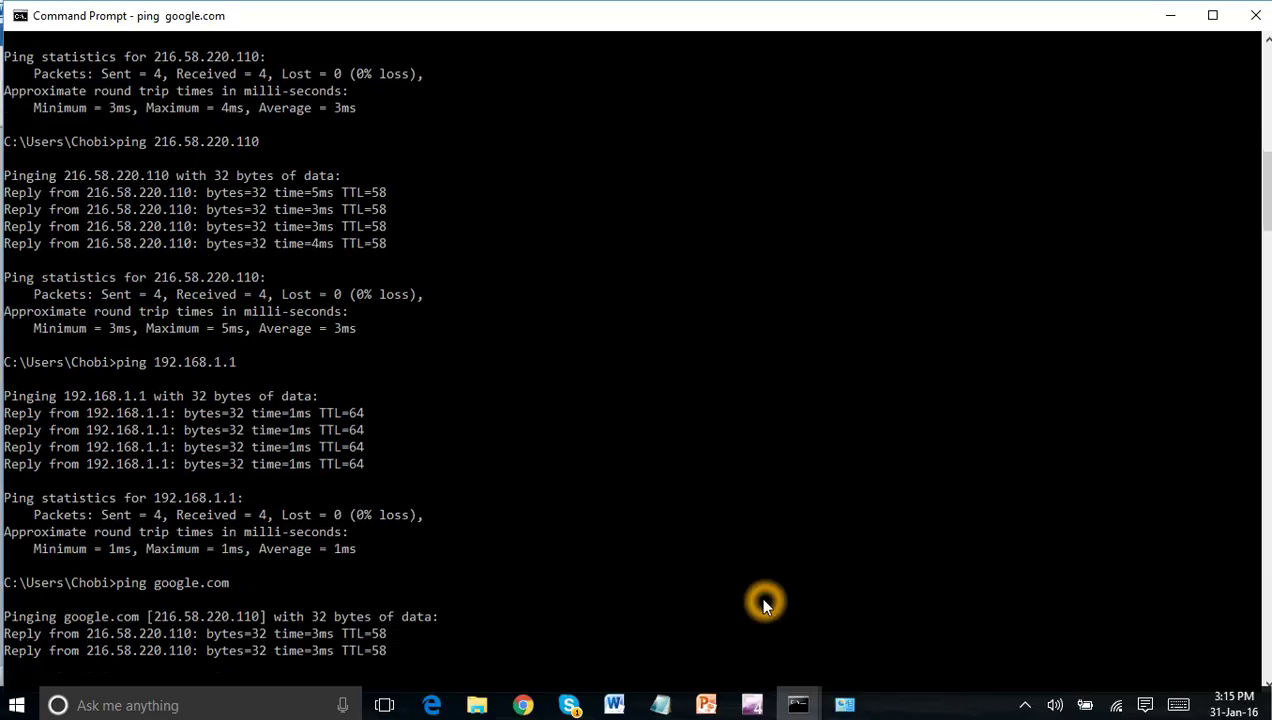
{"action": "left_click", "coordinate": [1172, 20]}
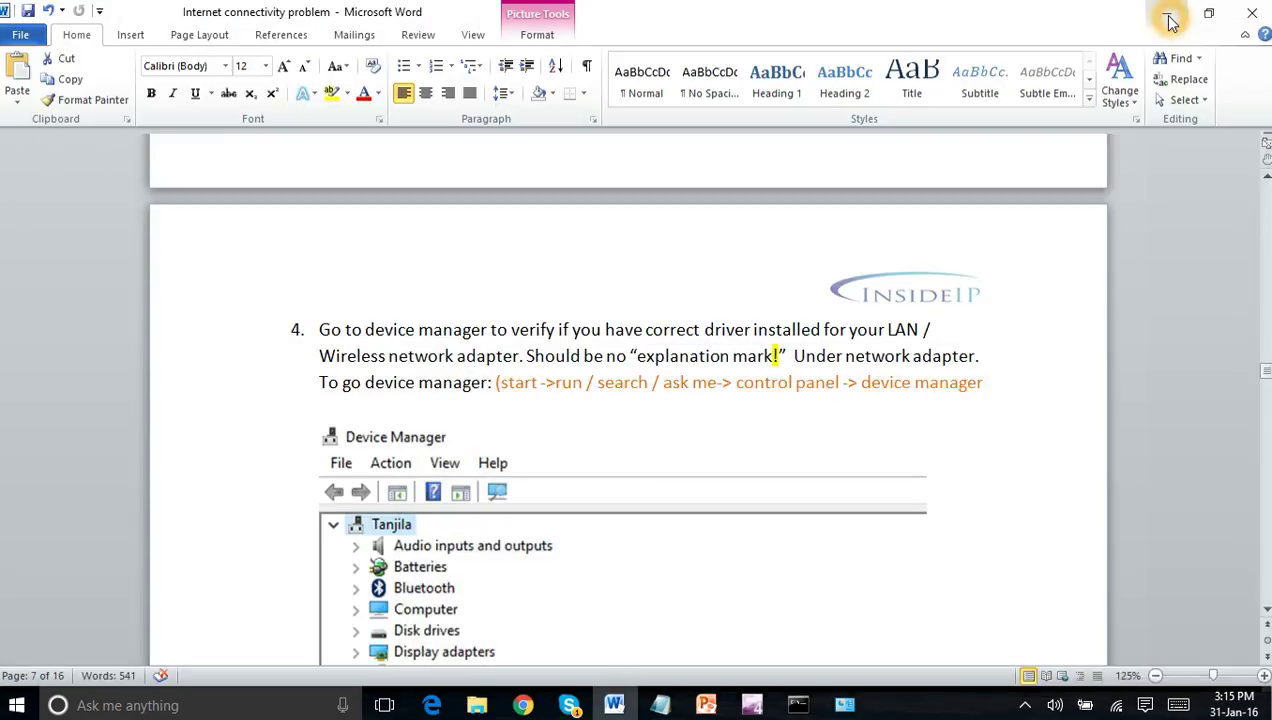
Step: Read section 4 of the guide on verifying network adapter drivers, and open Device Manager through Control Panel
{"action": "left_click", "coordinate": [724, 432]}
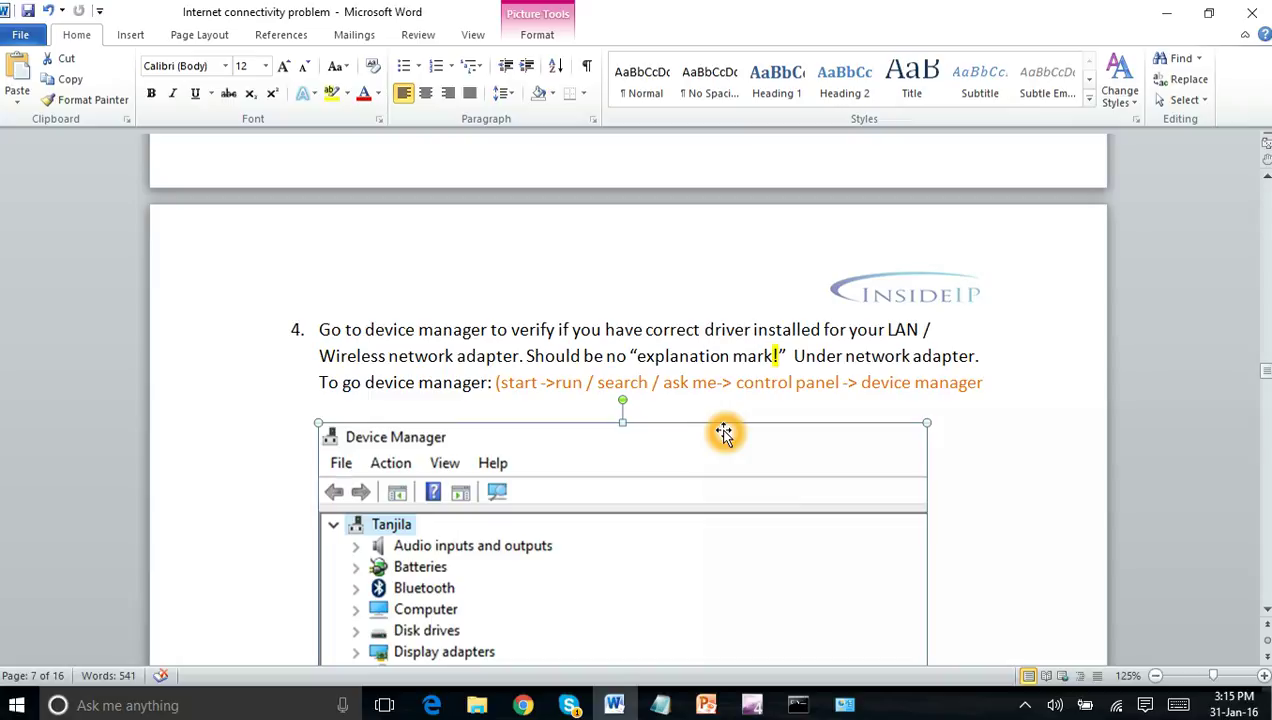
{"action": "scroll", "coordinate": [724, 432], "scroll_direction": "down", "scroll_amount": 1}
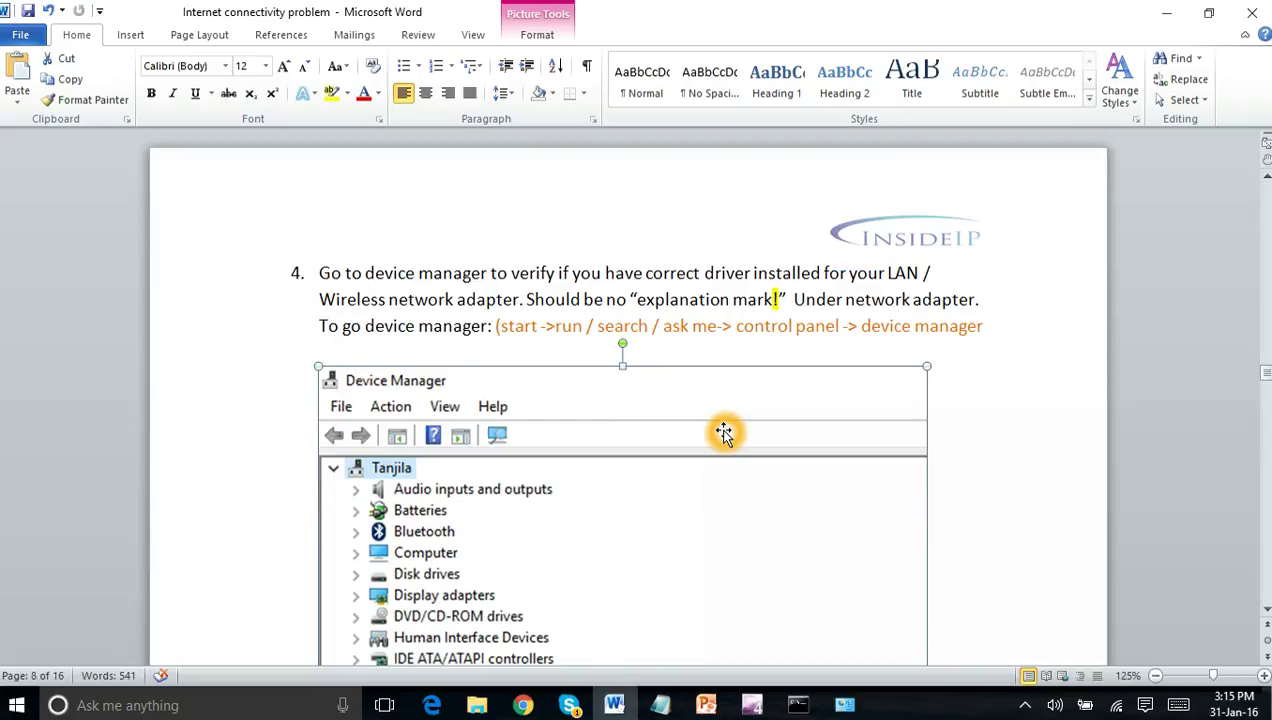
{"action": "scroll", "coordinate": [724, 432], "scroll_direction": "down", "scroll_amount": 2}
{"action": "left_click", "coordinate": [197, 708]}
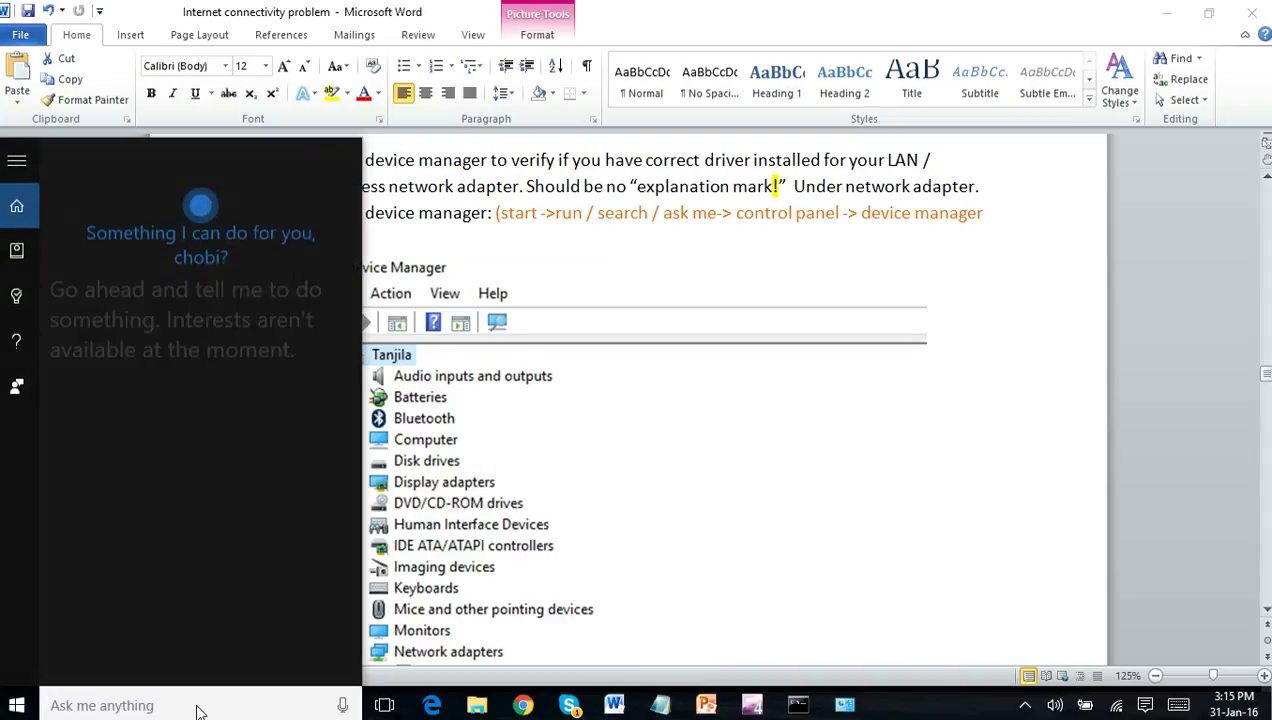
{"action": "type", "text": "con"}
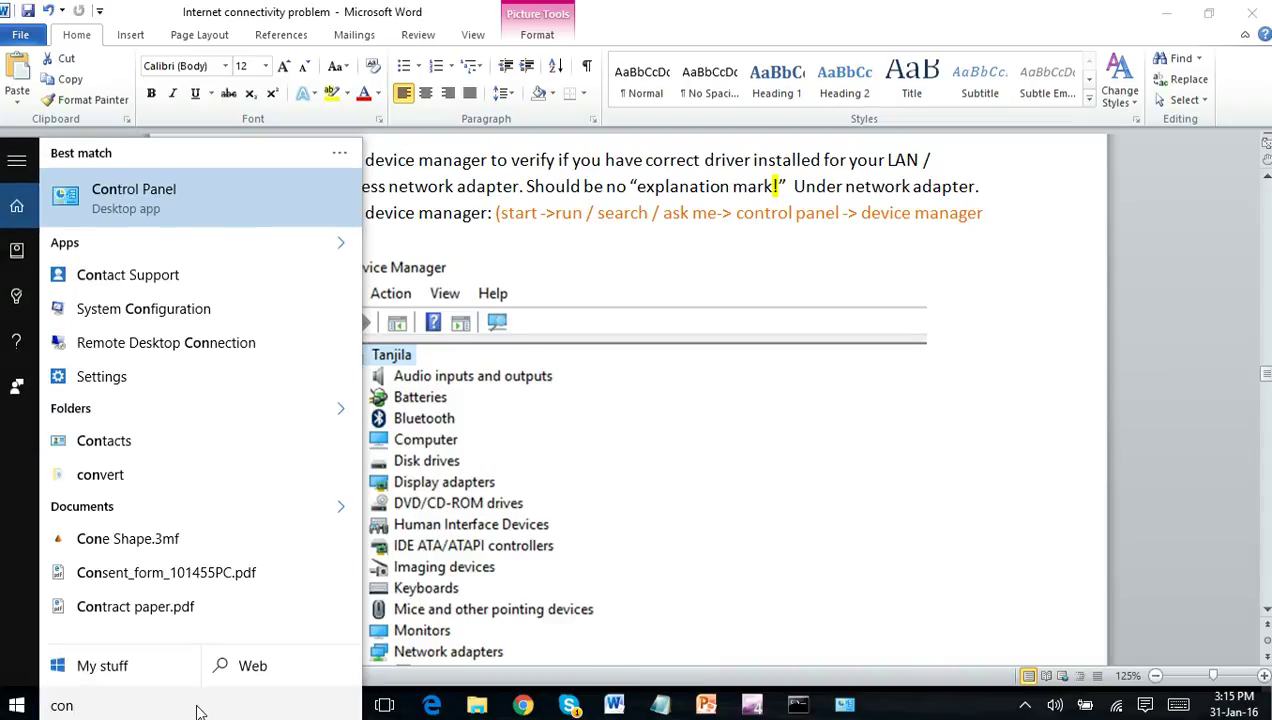
{"action": "left_click", "coordinate": [148, 205]}
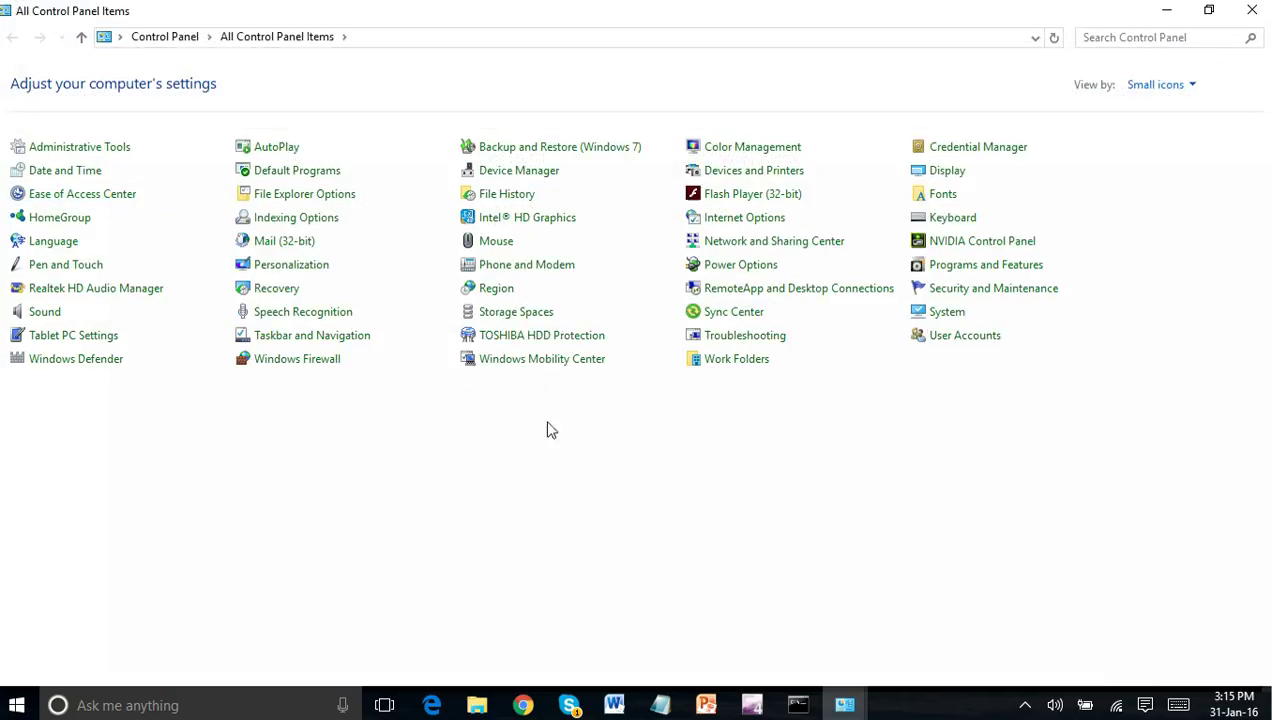
{"action": "left_click", "coordinate": [515, 174]}
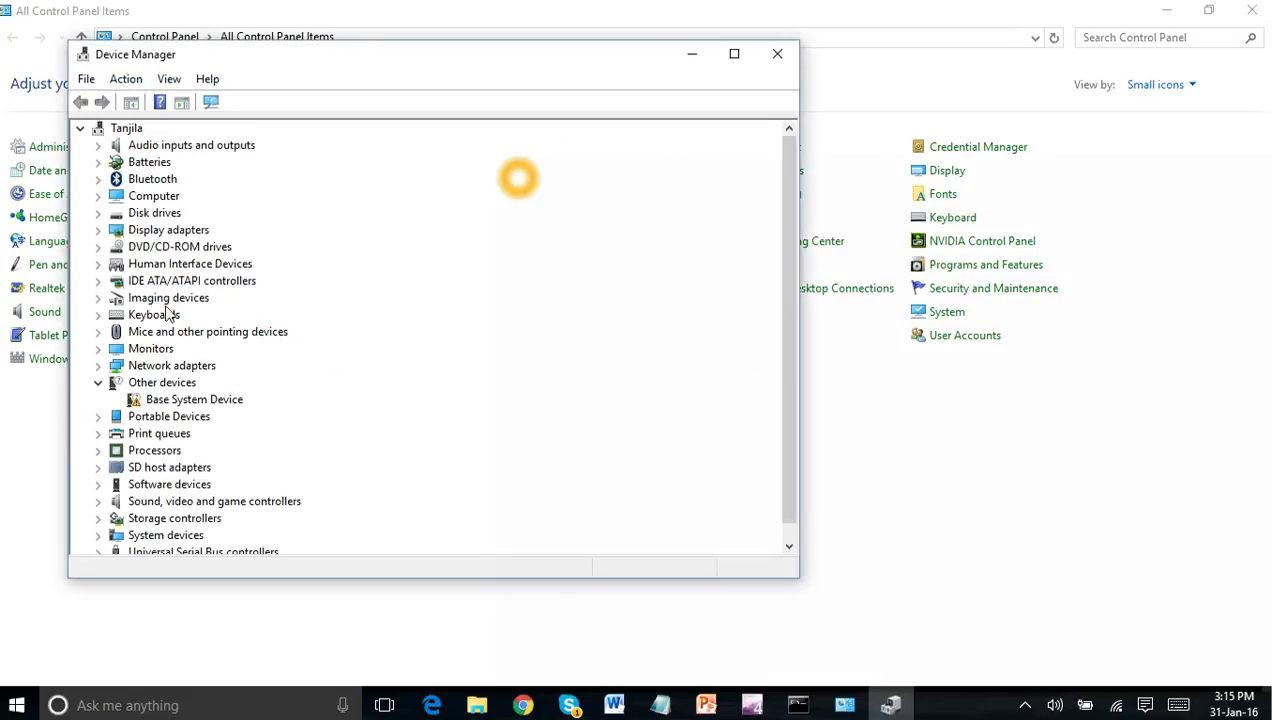
Step: Expand Network adapters and check the Qualcomm Atheros Ethernet and Realtek wireless adapters for warning marks, comparing them with Other devices
{"action": "left_click", "coordinate": [98, 366]}
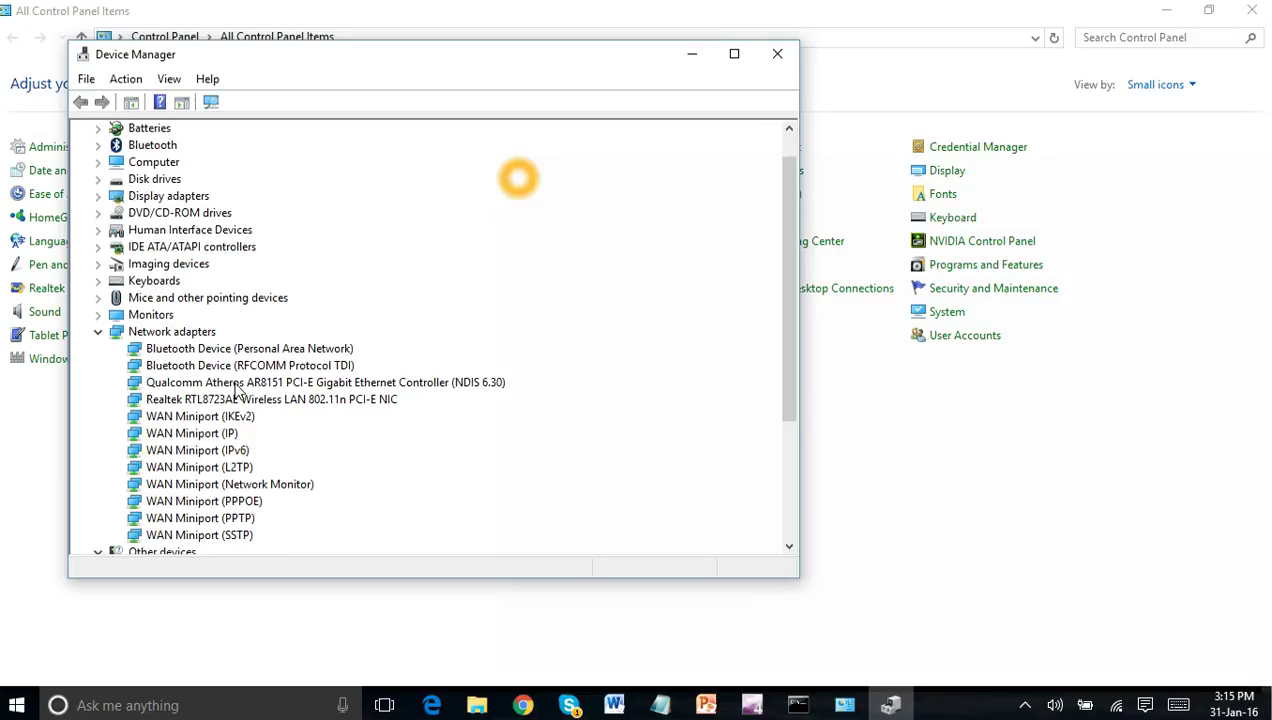
{"action": "left_click", "coordinate": [330, 388]}
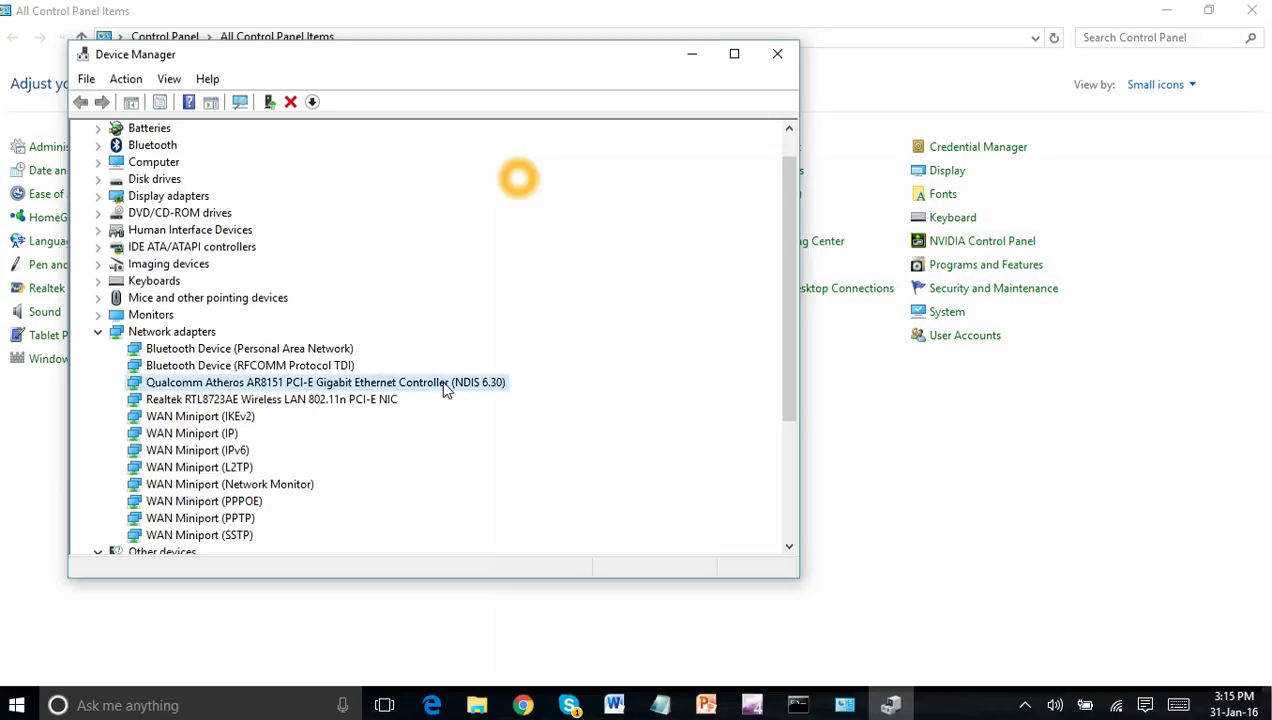
{"action": "left_click", "coordinate": [277, 404]}
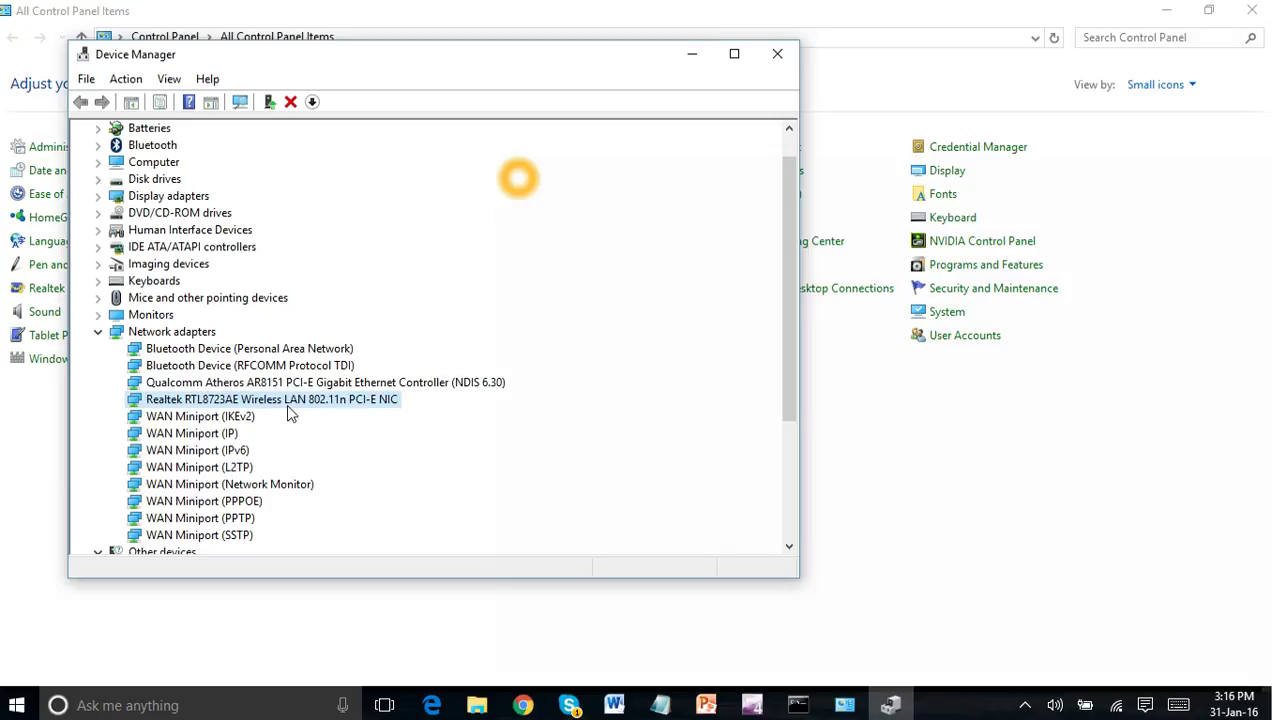
{"action": "scroll", "coordinate": [287, 408], "scroll_direction": "down", "scroll_amount": 3}
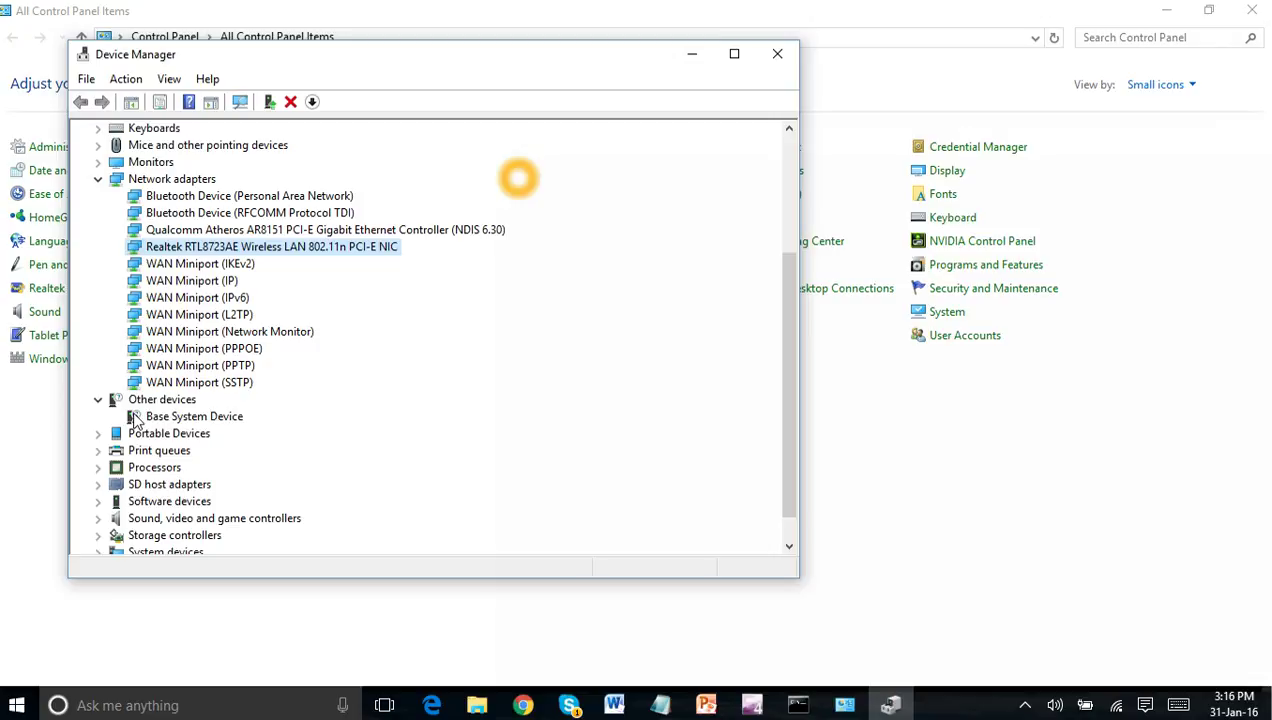
{"action": "scroll", "coordinate": [213, 352], "scroll_direction": "up", "scroll_amount": 2}
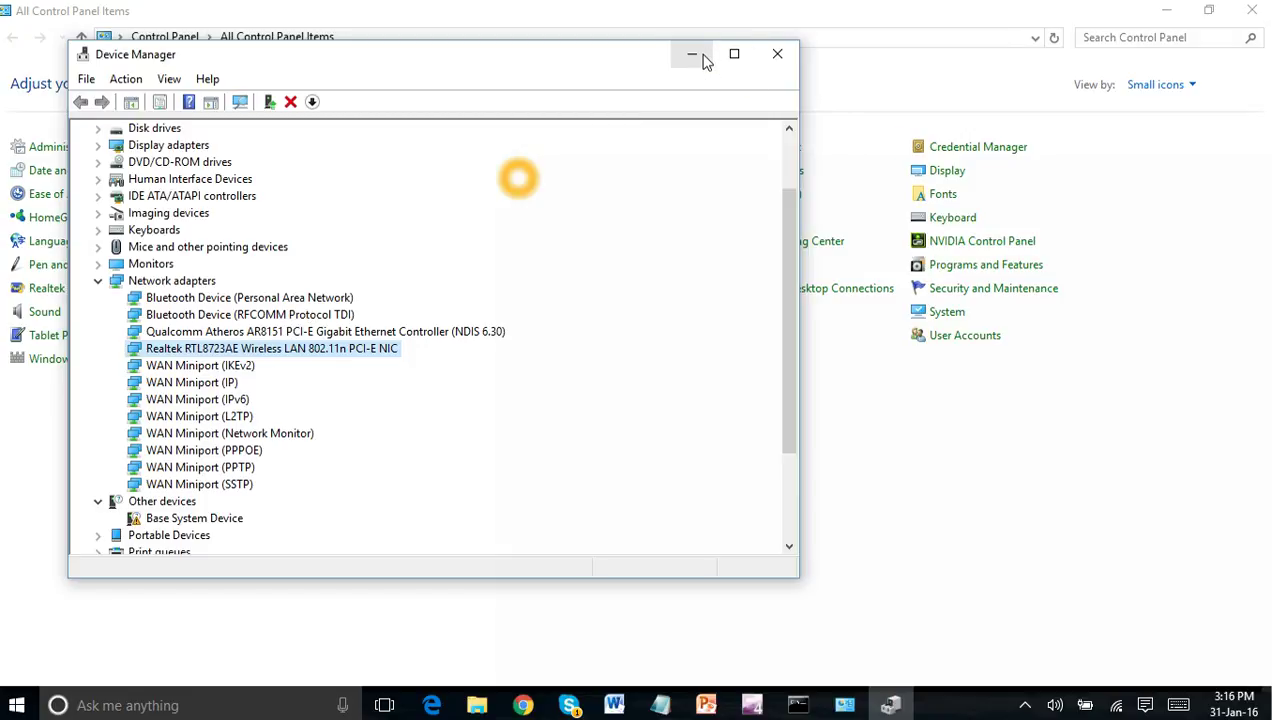
Step: Return to the Word guide, review the Device Manager example and read section 5 on enabling or disabling the network adapter
{"action": "left_click", "coordinate": [614, 705]}
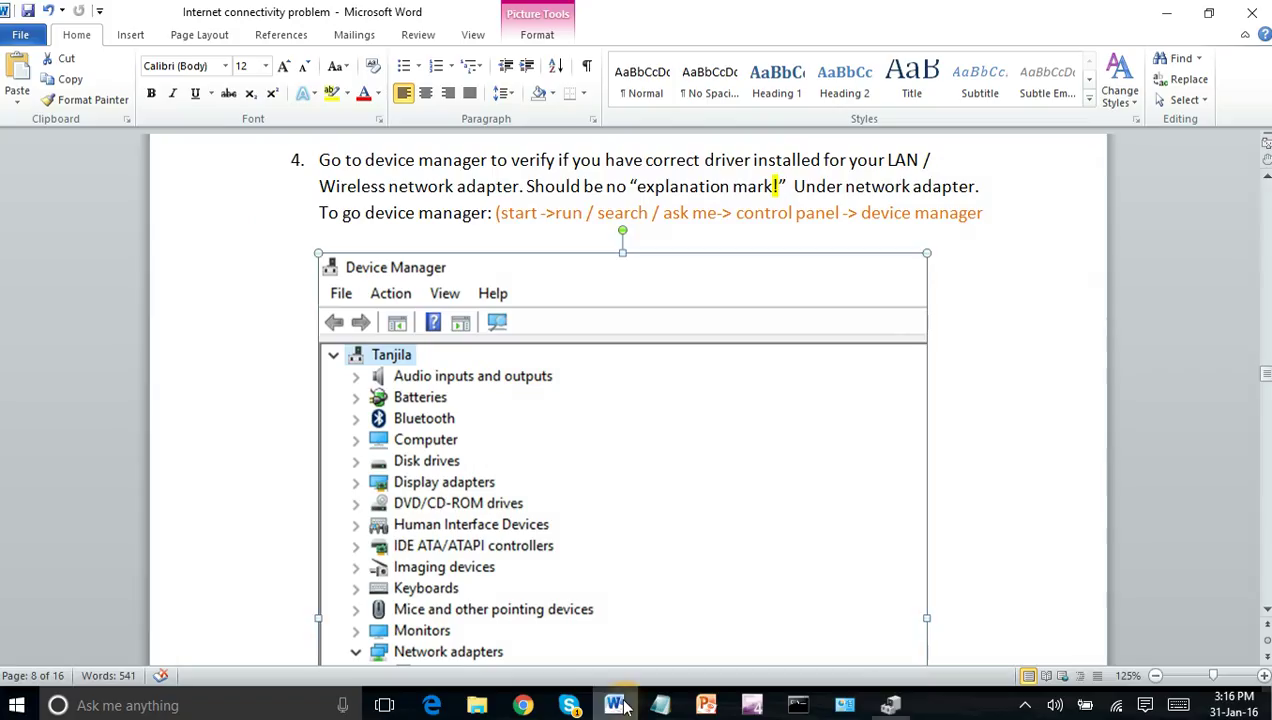
{"action": "scroll", "coordinate": [650, 530], "scroll_direction": "down", "scroll_amount": 2}
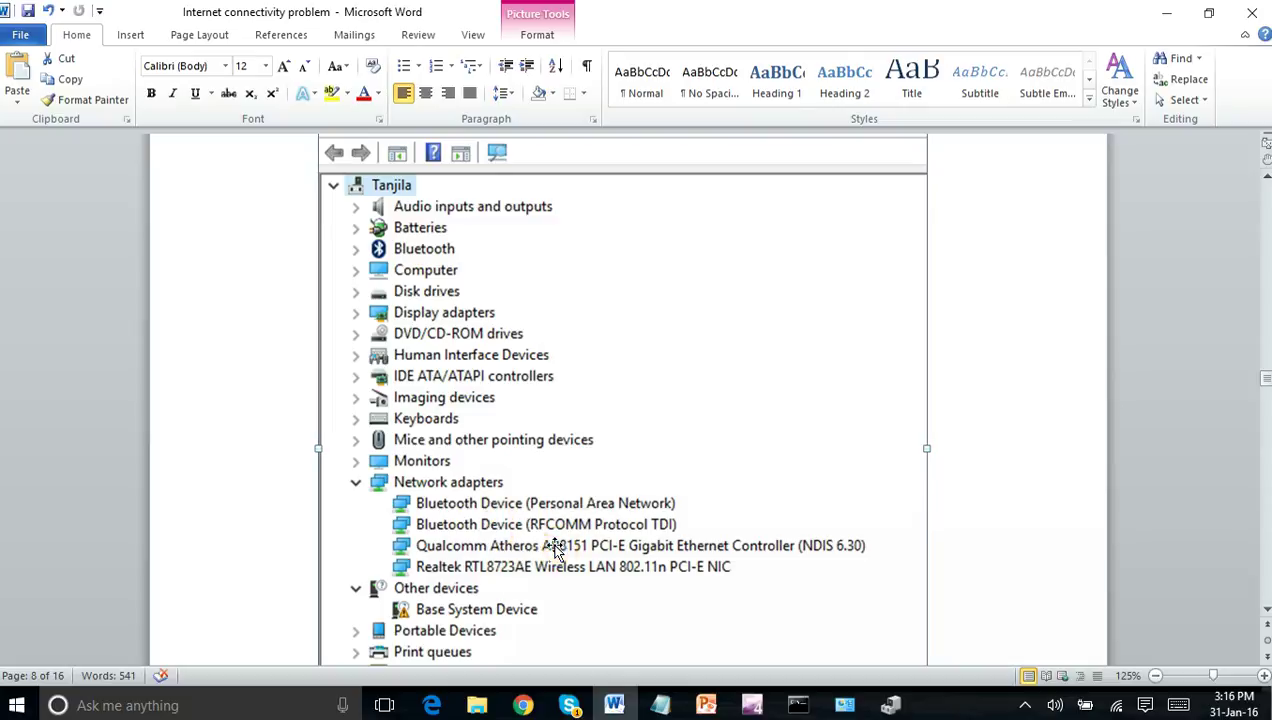
{"action": "scroll", "coordinate": [560, 566], "scroll_direction": "down", "scroll_amount": 15}
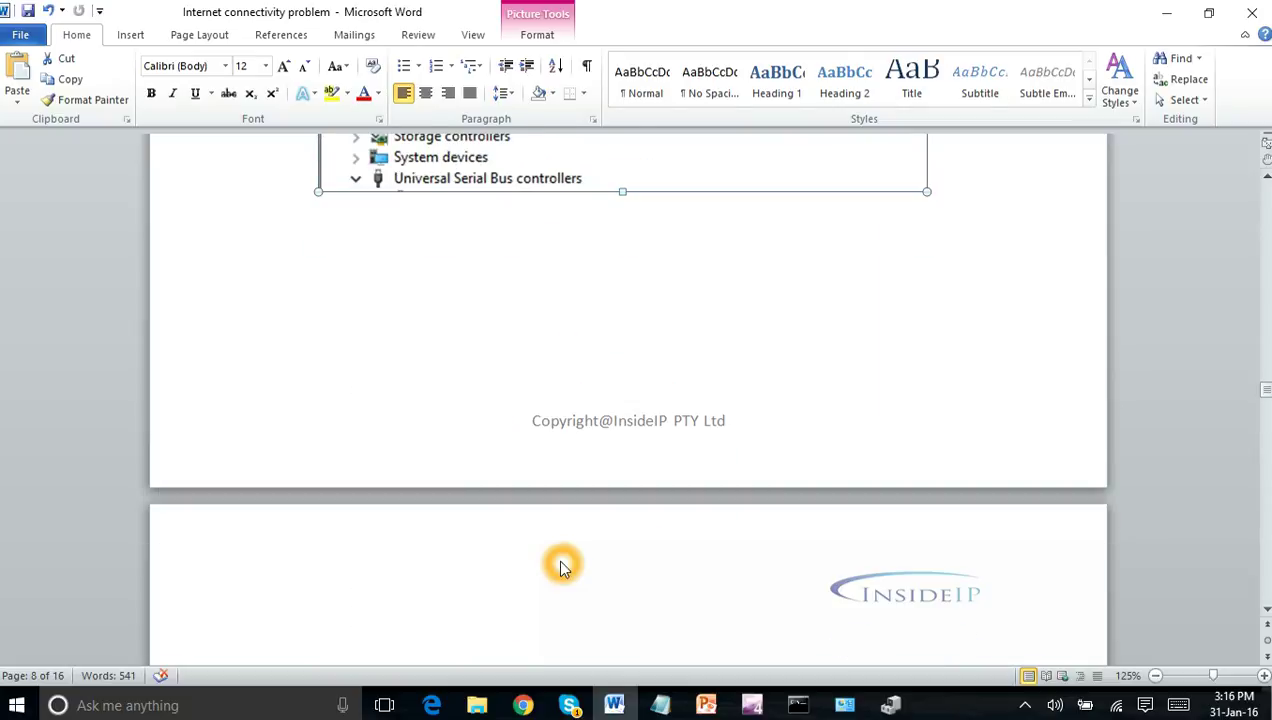
{"action": "scroll", "coordinate": [562, 563], "scroll_direction": "down", "scroll_amount": 1}
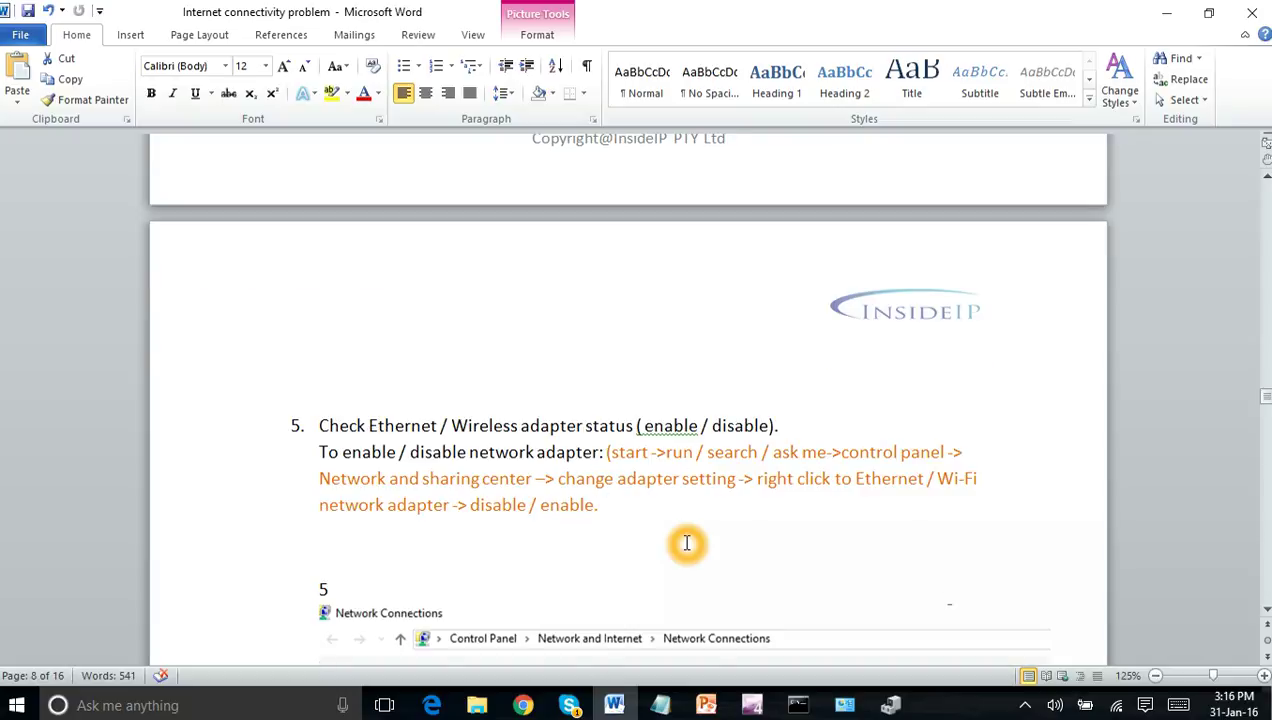
{"action": "scroll", "coordinate": [687, 543], "scroll_direction": "down", "scroll_amount": 2}
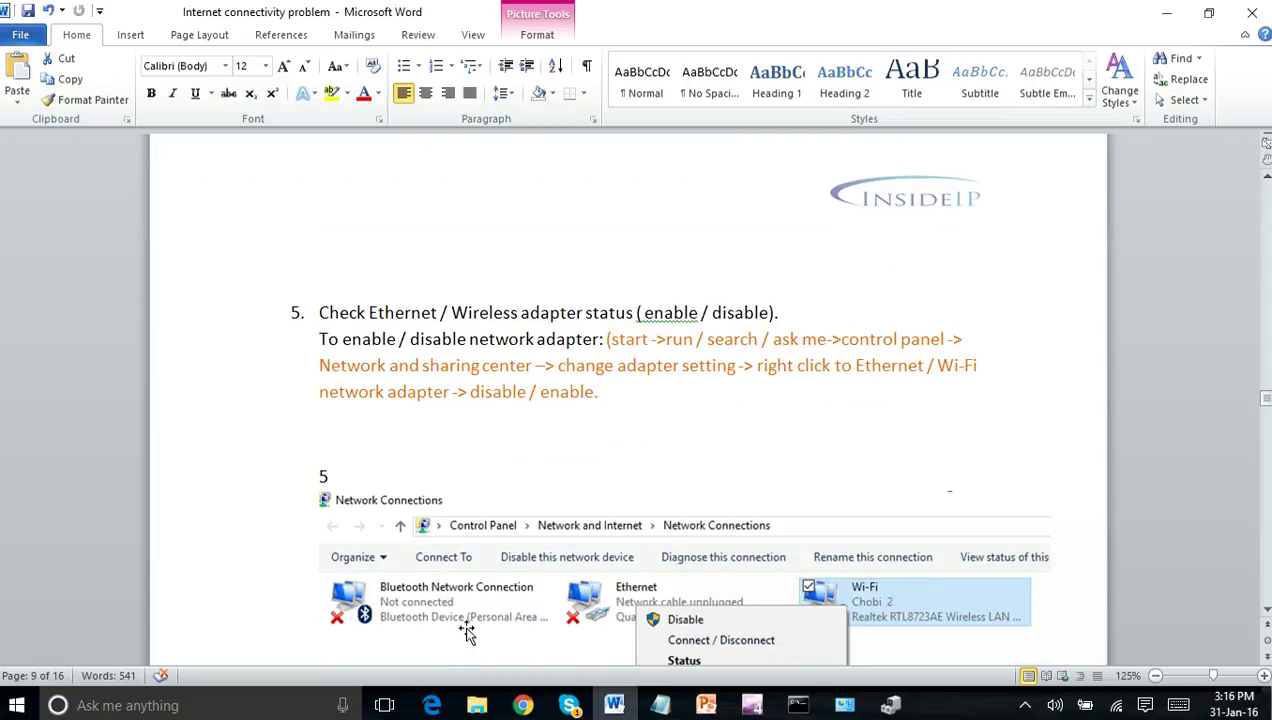
{"action": "left_click", "coordinate": [192, 705]}
{"action": "type", "text": "cmd"}
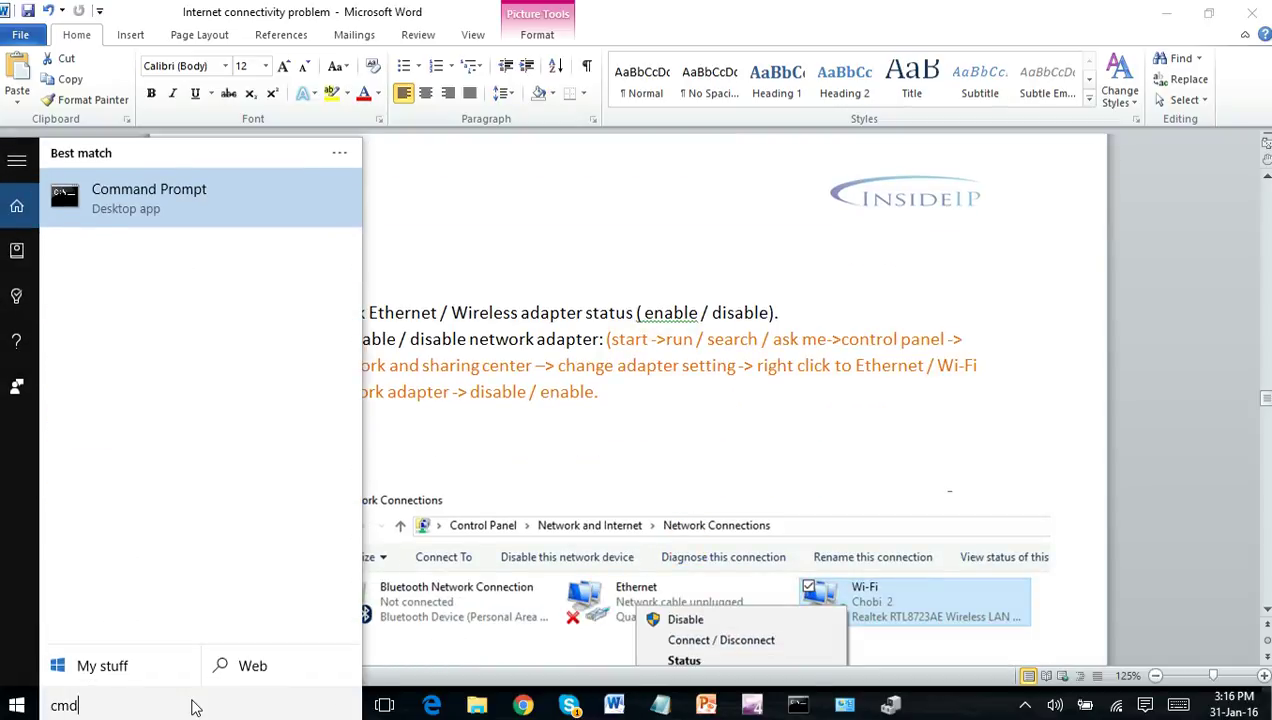
{"action": "key", "text": "Return"}
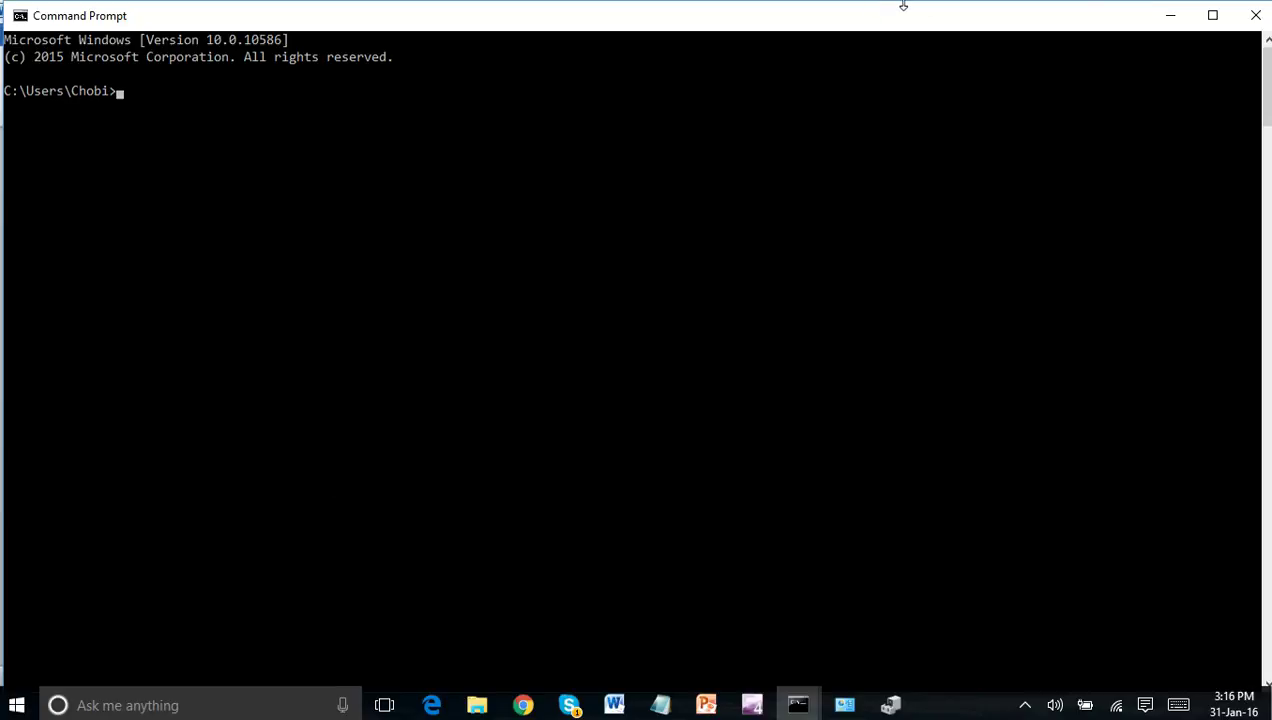
{"action": "left_click", "coordinate": [1176, 15]}
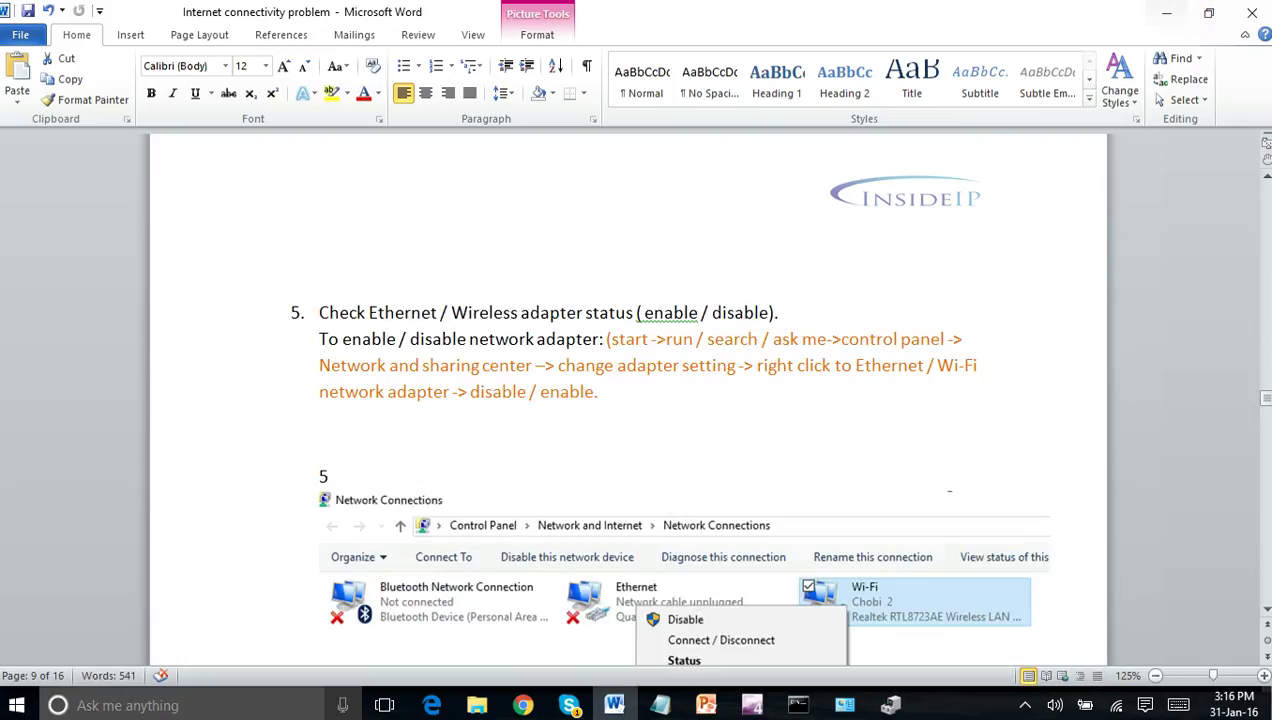
Step: Open Control Panel and go through Network and Sharing Center to the network adapter settings
{"action": "left_click", "coordinate": [62, 705]}
{"action": "type", "text": "contro"}
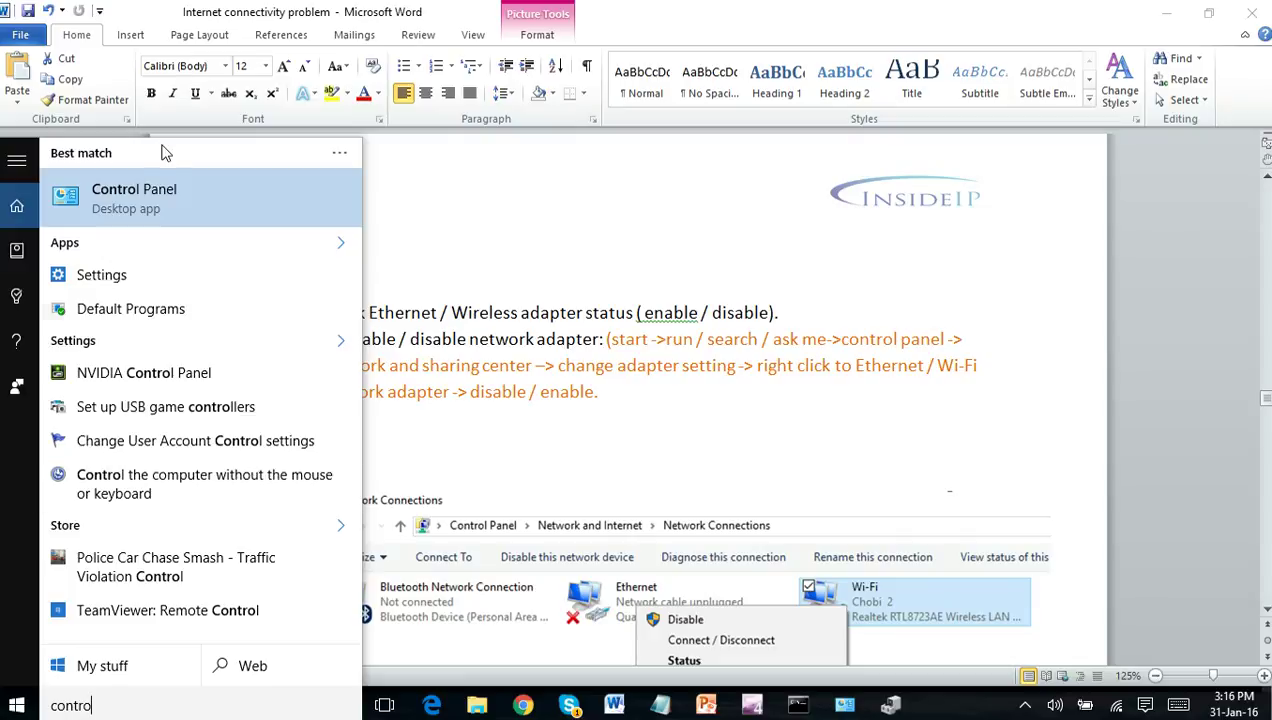
{"action": "left_click", "coordinate": [130, 188]}
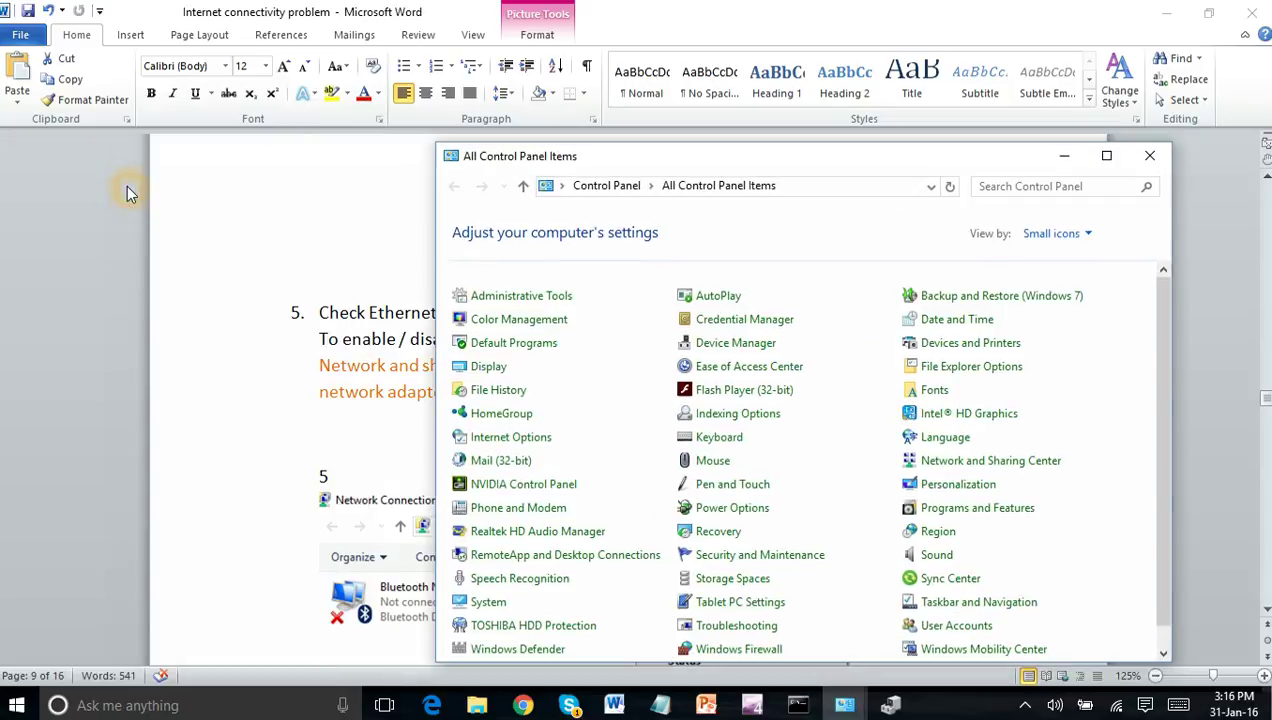
{"action": "left_click", "coordinate": [985, 460]}
{"action": "left_click", "coordinate": [549, 261]}
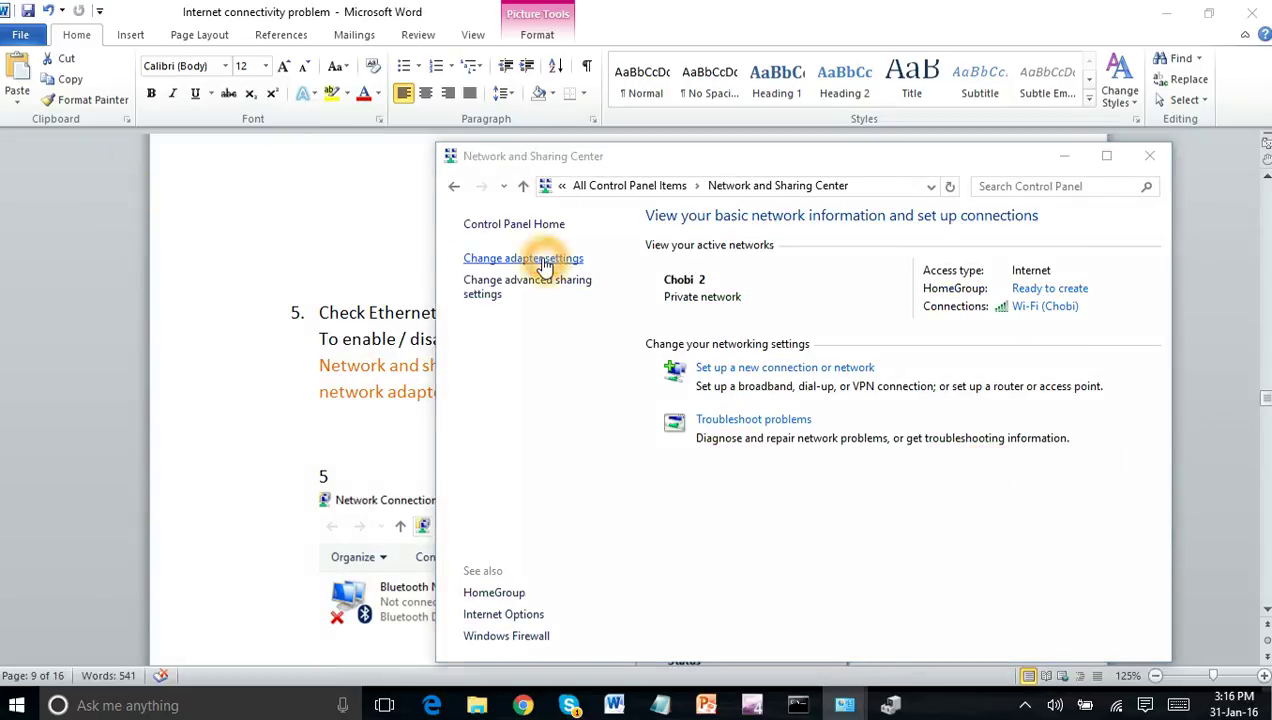
Step: Disable the Wi-Fi adapter in Network Connections
{"action": "left_click", "coordinate": [958, 258]}
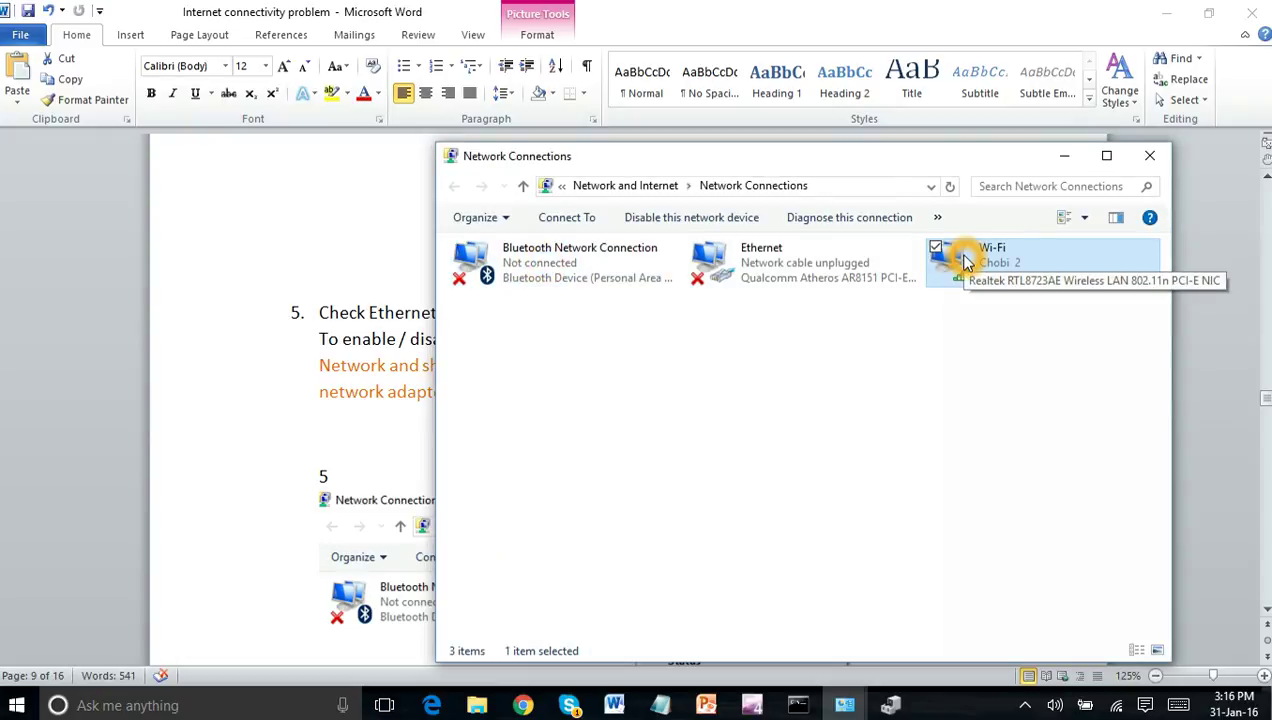
{"action": "right_click", "coordinate": [963, 258]}
{"action": "left_click", "coordinate": [846, 270]}
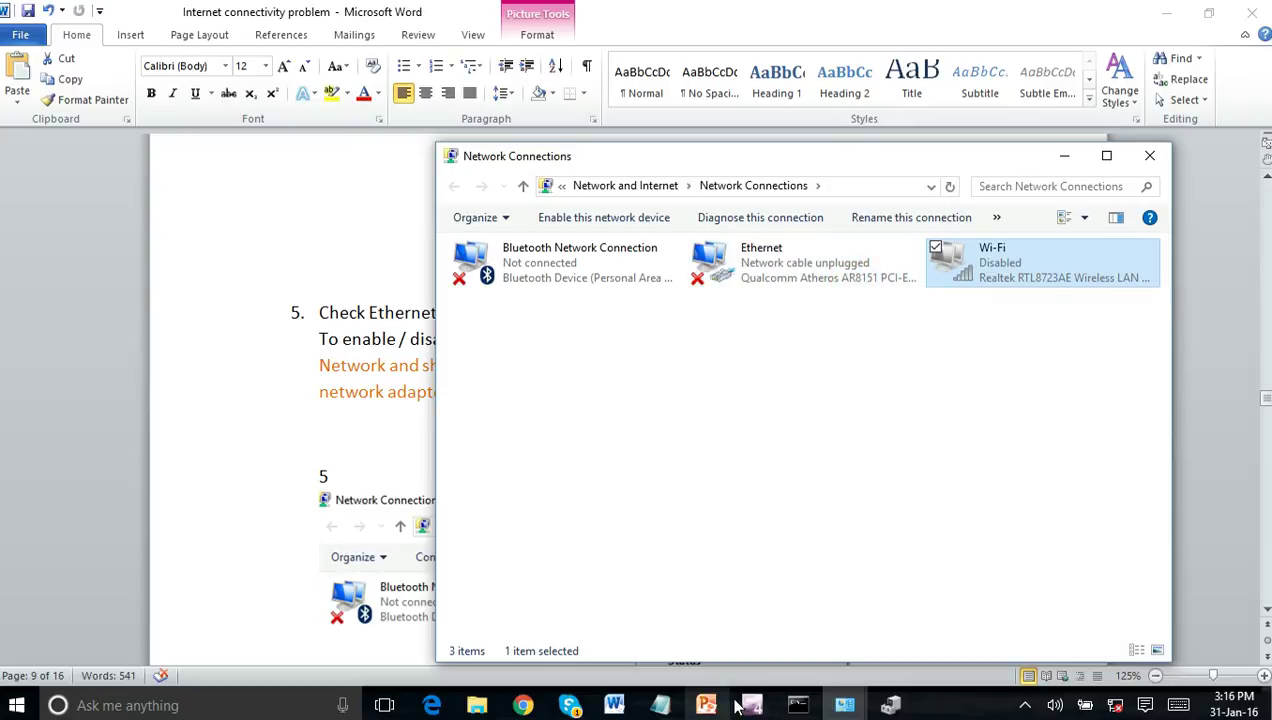
Step: Run ipconfig in the open Command Prompt window, and test browsing by opening the Sport section of bbc.com in Chrome
{"action": "mouse_move", "coordinate": [797, 706]}
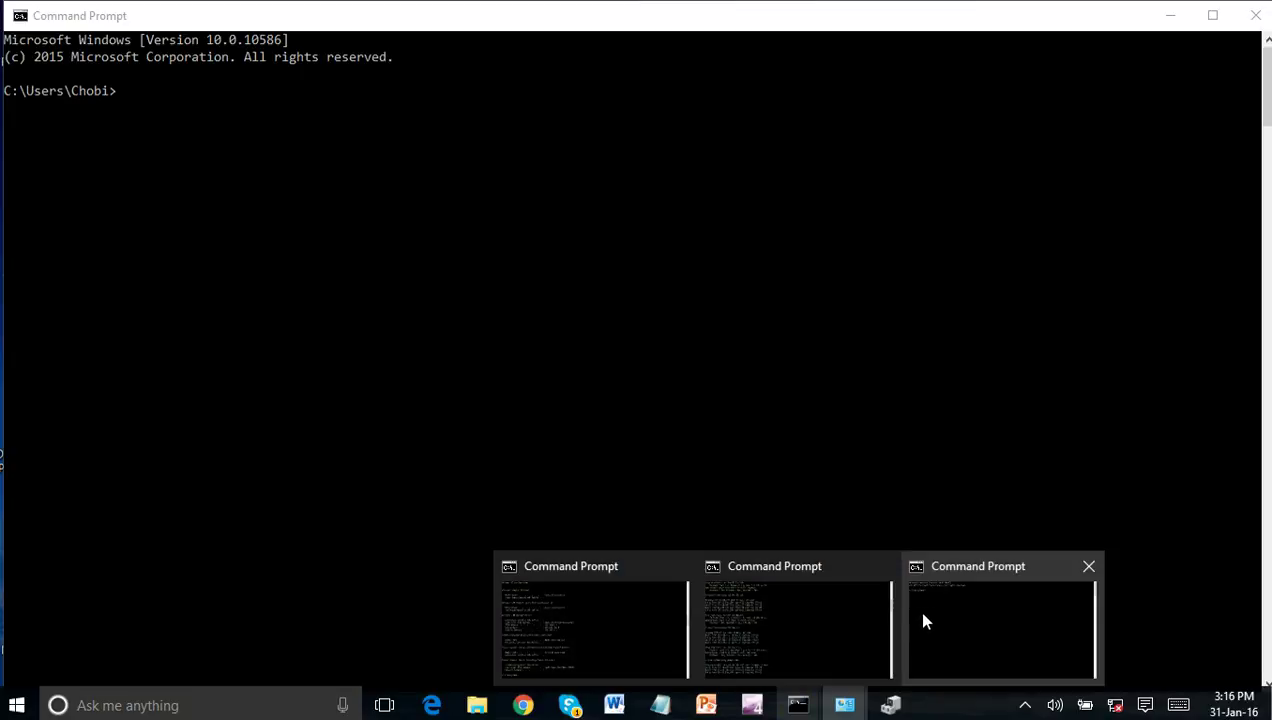
{"action": "left_click", "coordinate": [925, 615]}
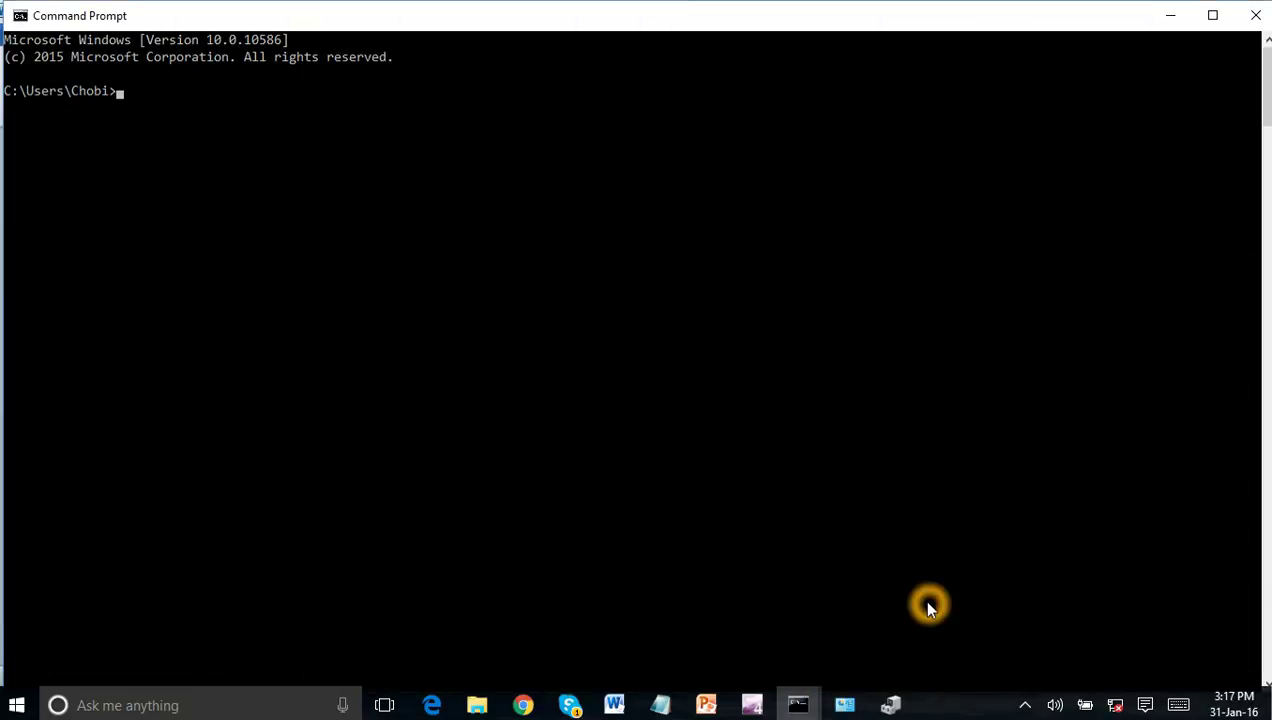
{"action": "type", "text": "ipconfig"}
{"action": "key", "text": "Return"}
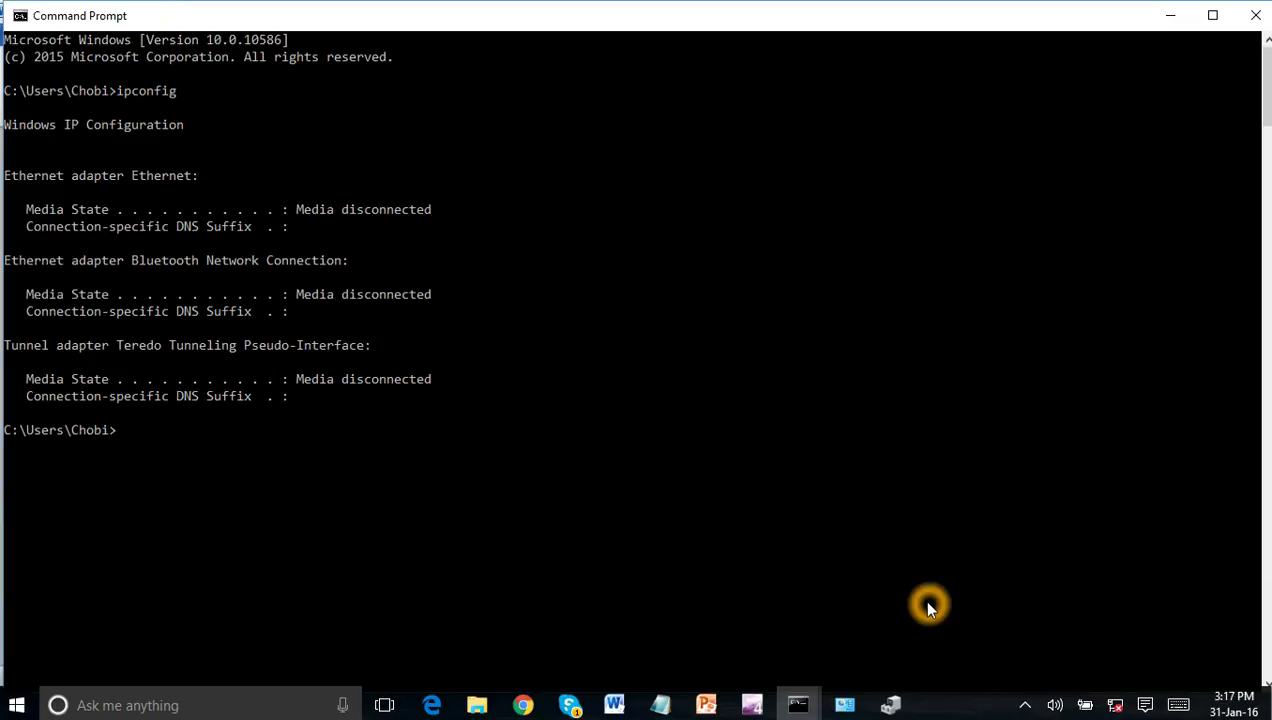
{"action": "left_click", "coordinate": [522, 704]}
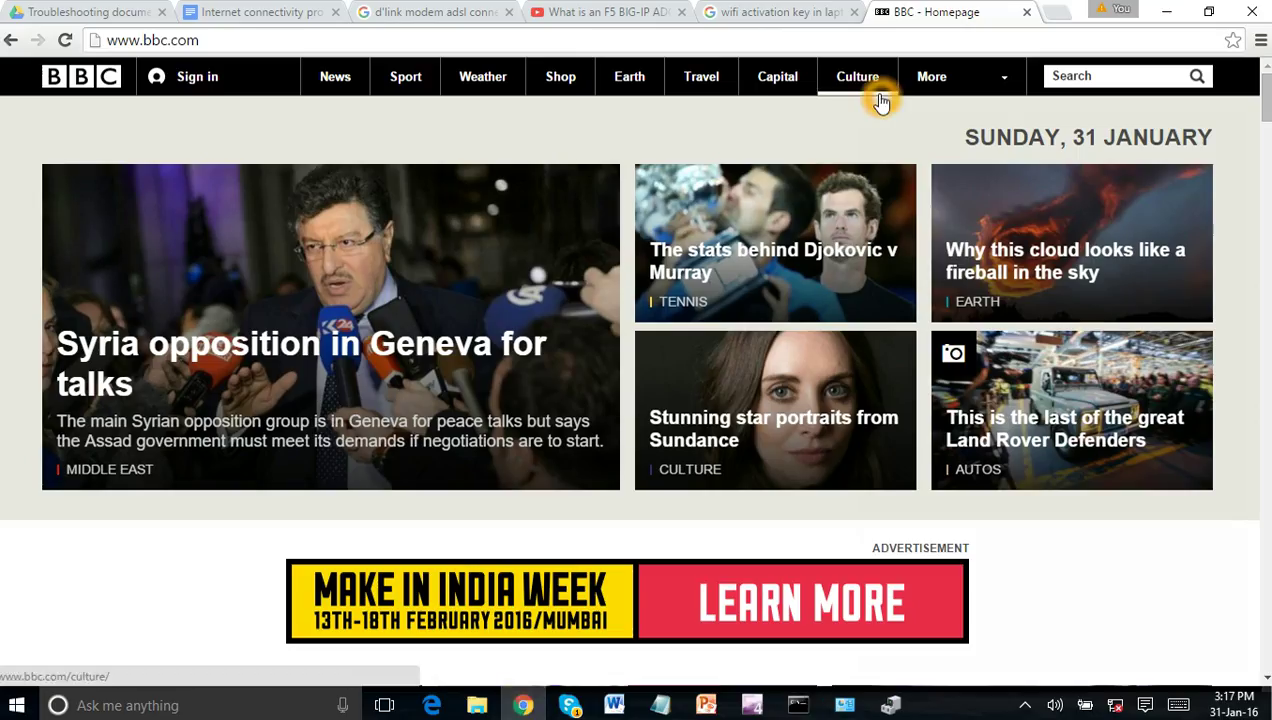
{"action": "left_click", "coordinate": [412, 79]}
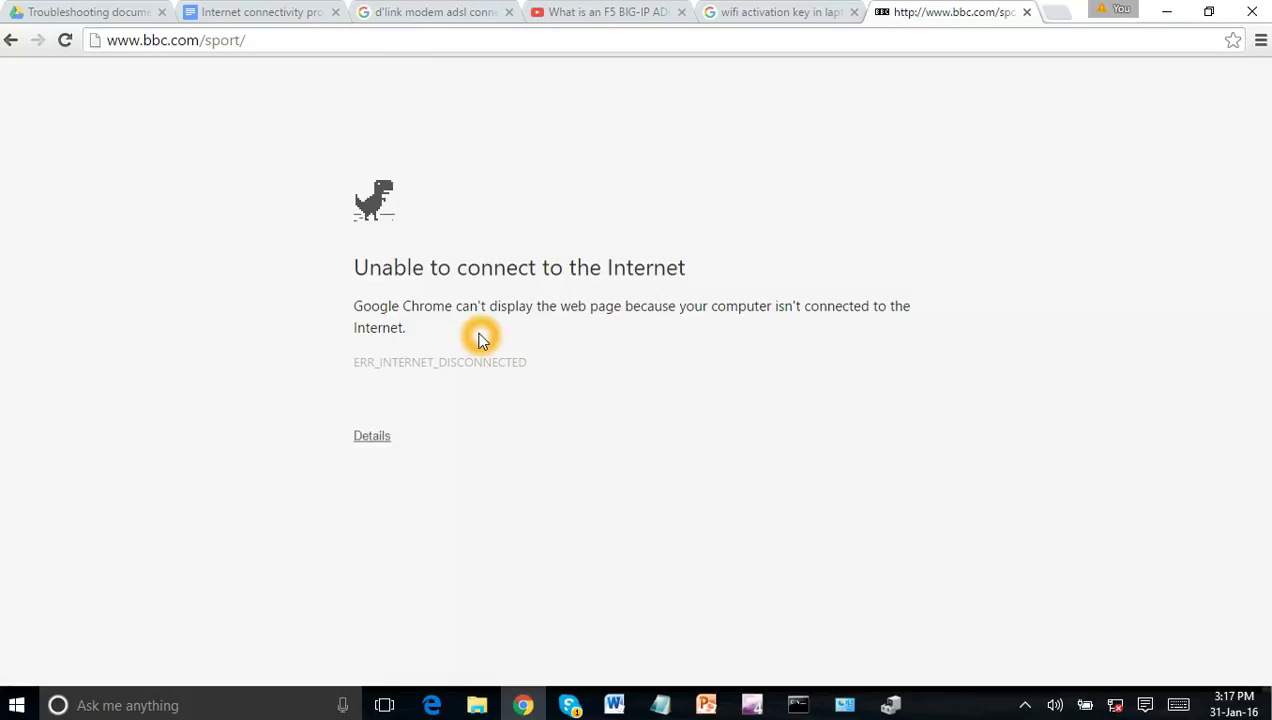
Step: Return to the adapter settings through Control Panel's Network and Sharing Center and enable the Wi-Fi adapter
{"action": "left_click", "coordinate": [860, 705]}
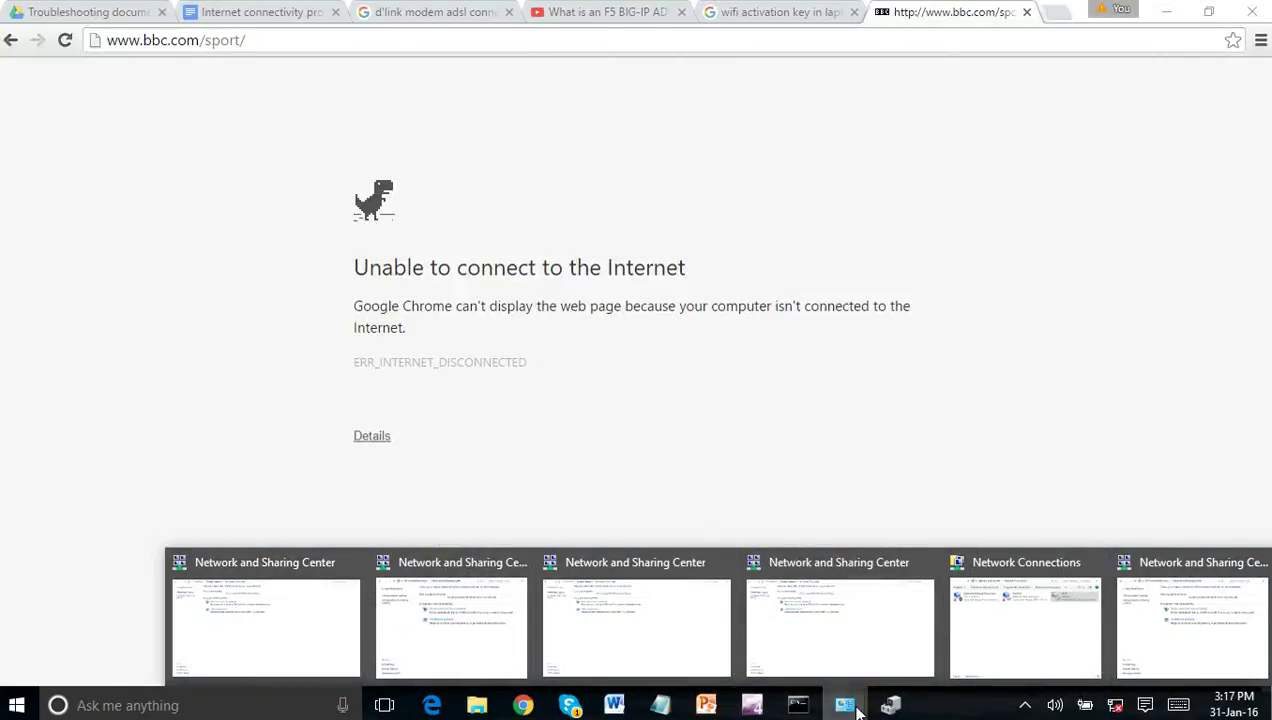
{"action": "left_click", "coordinate": [845, 705]}
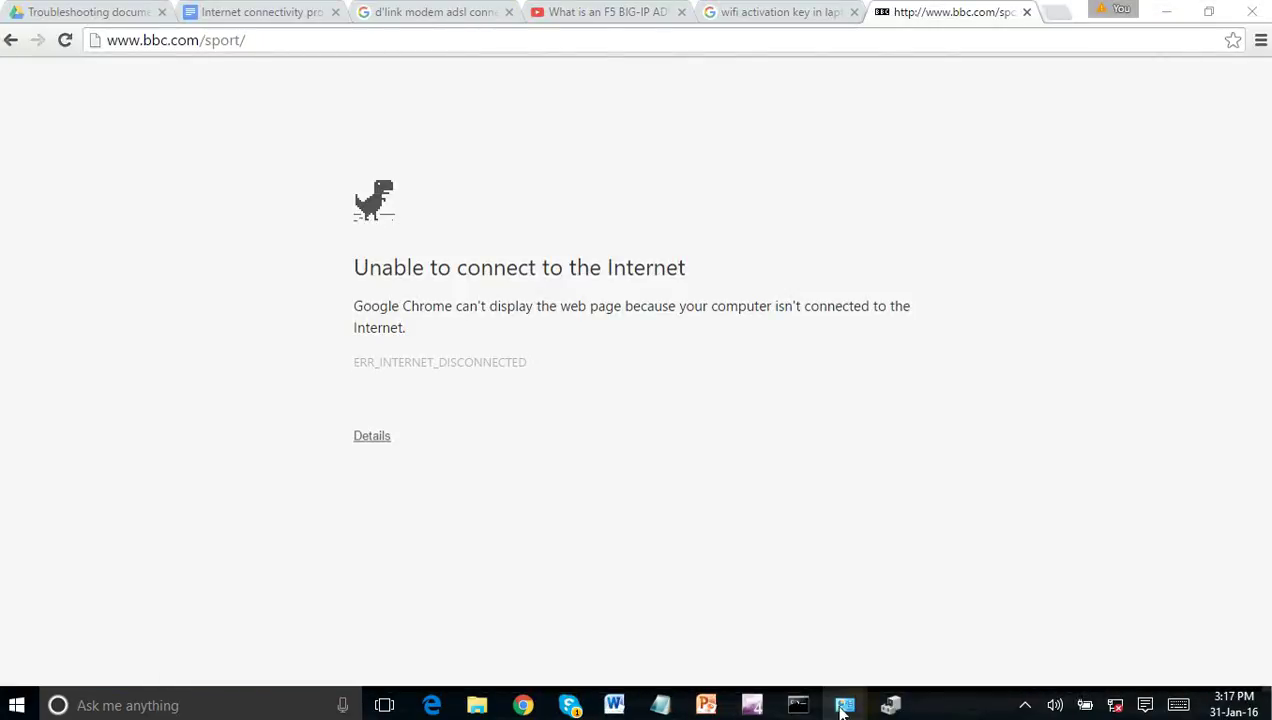
{"action": "left_click", "coordinate": [265, 705]}
{"action": "type", "text": "co"}
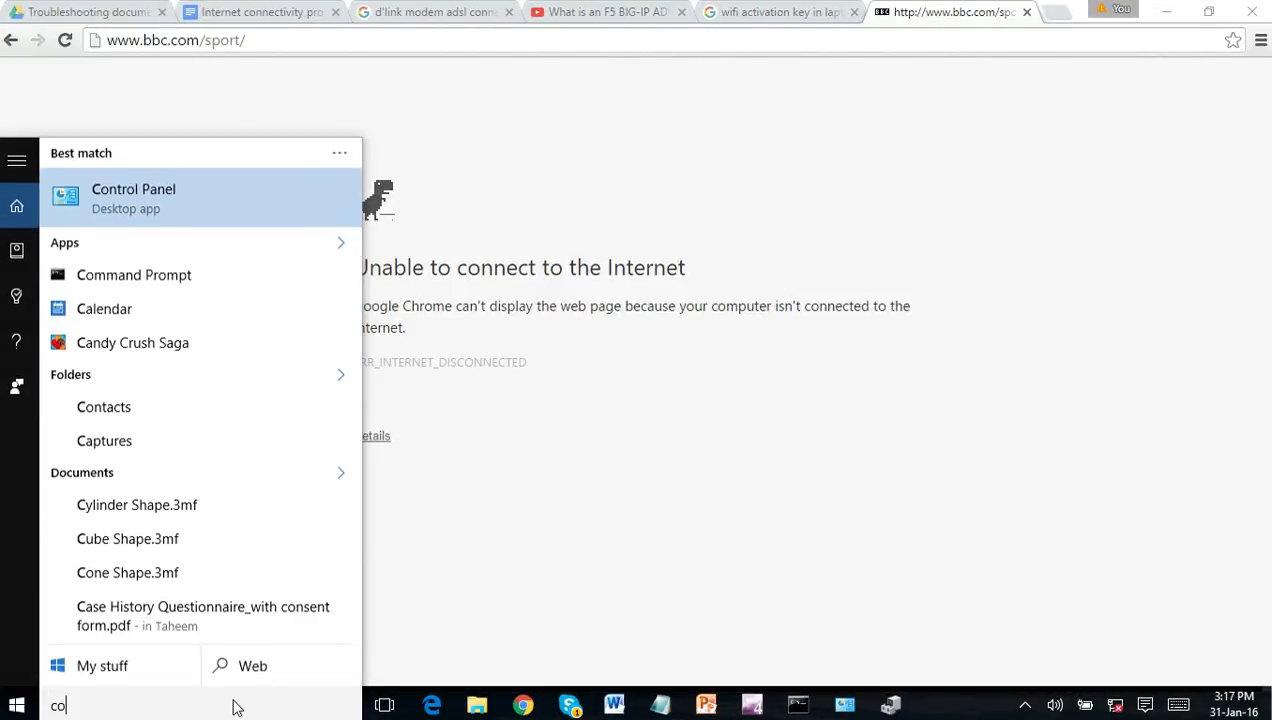
{"action": "left_click", "coordinate": [135, 182]}
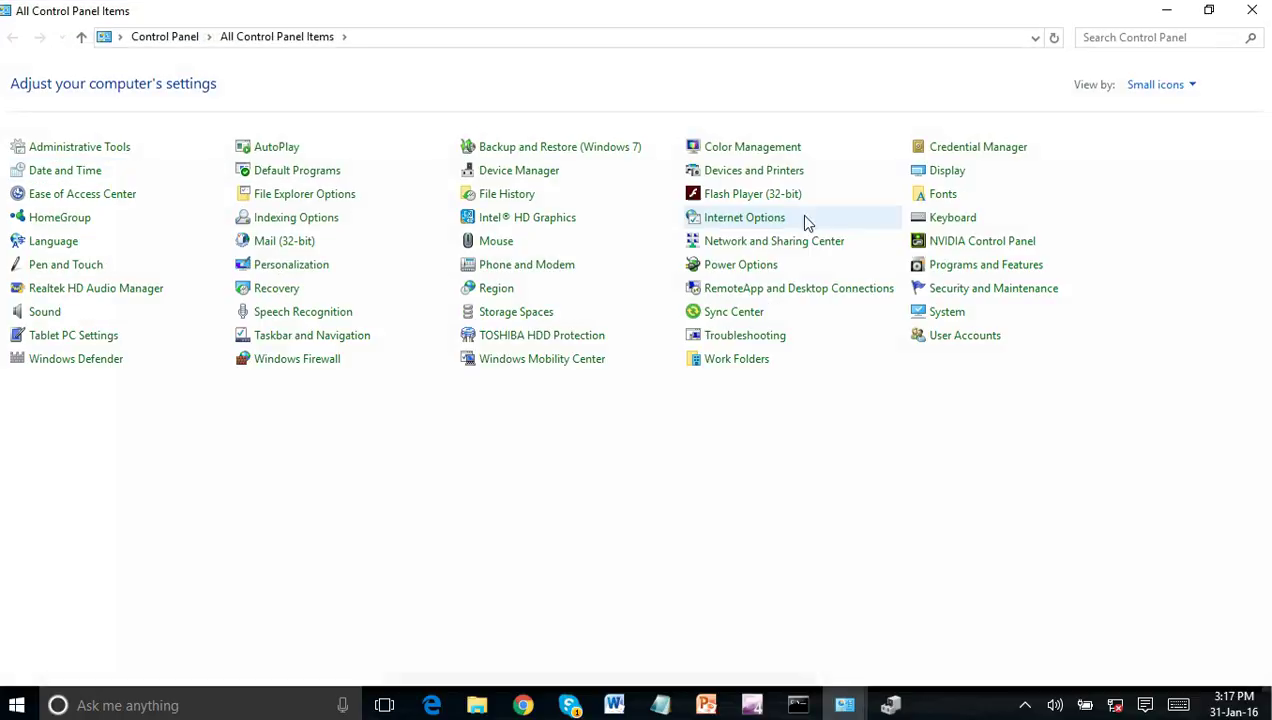
{"action": "left_click", "coordinate": [773, 248]}
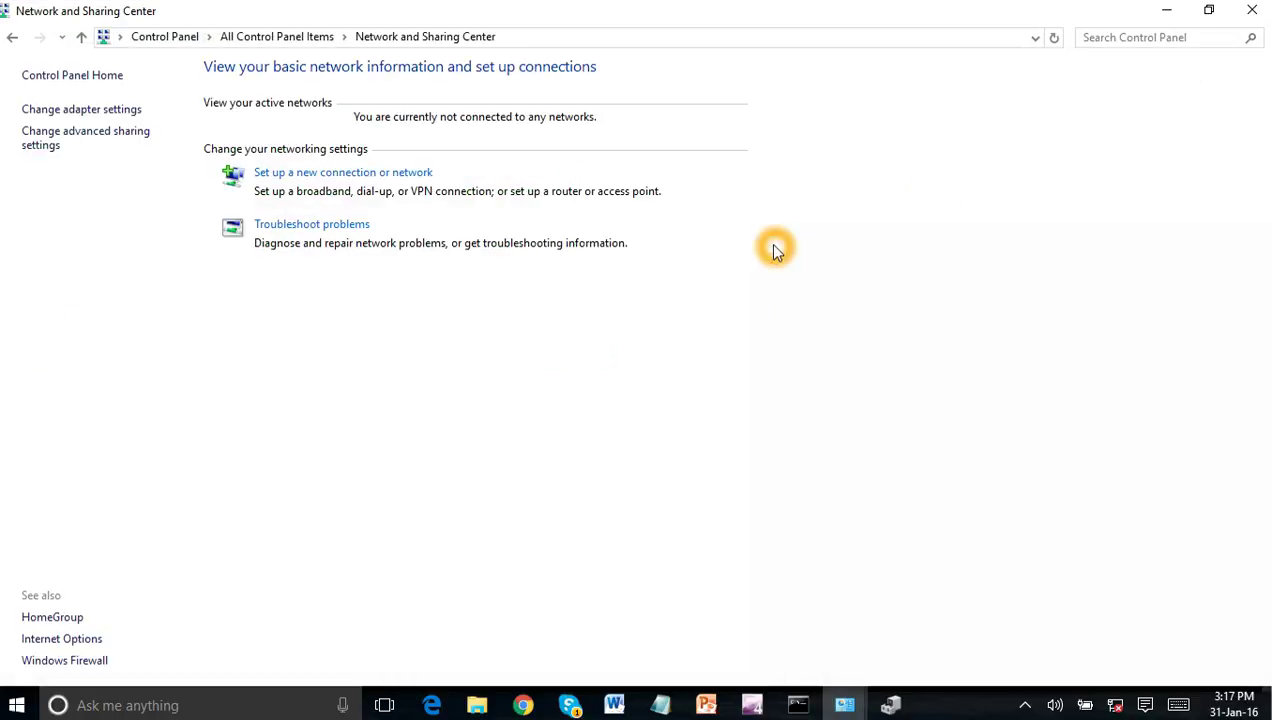
{"action": "left_click", "coordinate": [100, 109]}
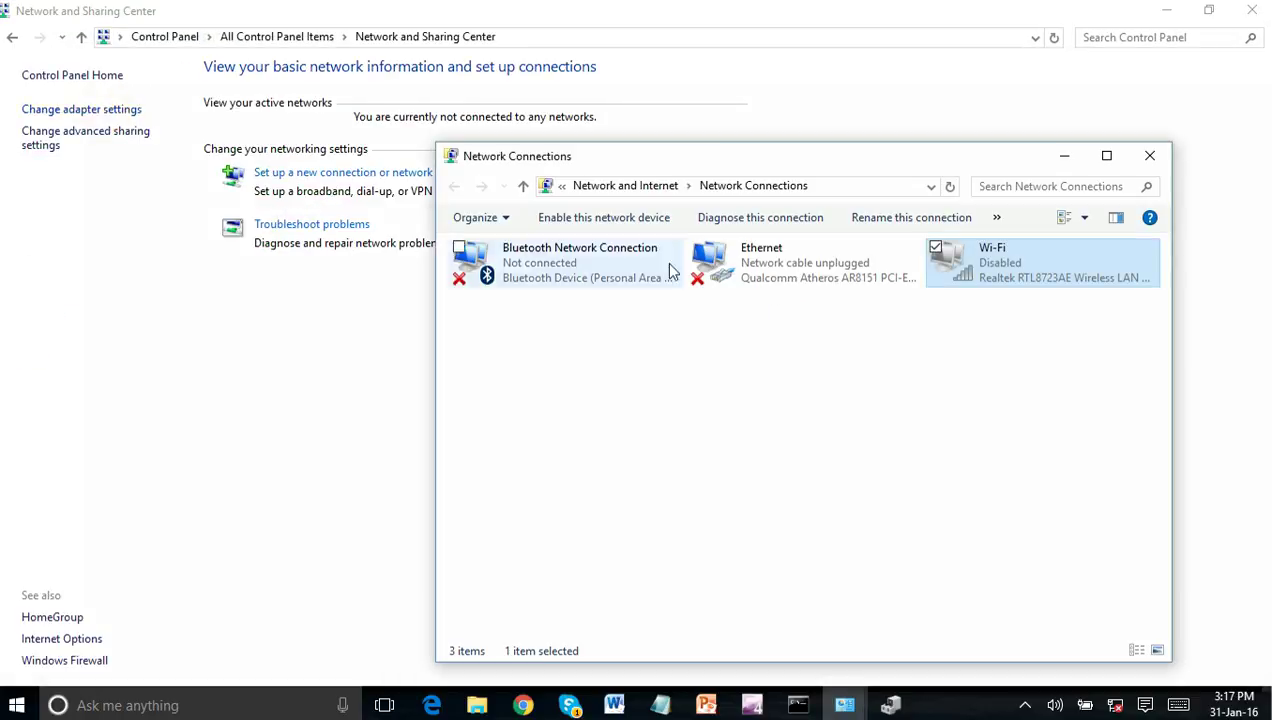
{"action": "right_click", "coordinate": [968, 259]}
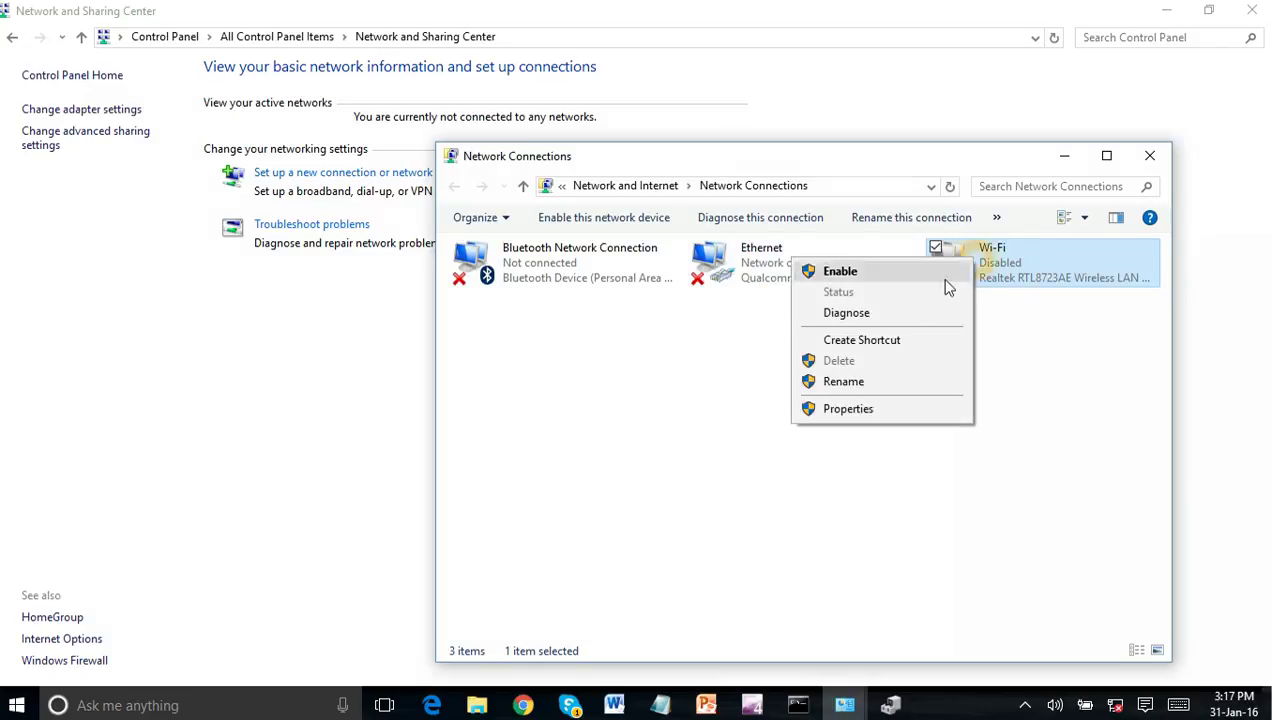
{"action": "left_click", "coordinate": [840, 273]}
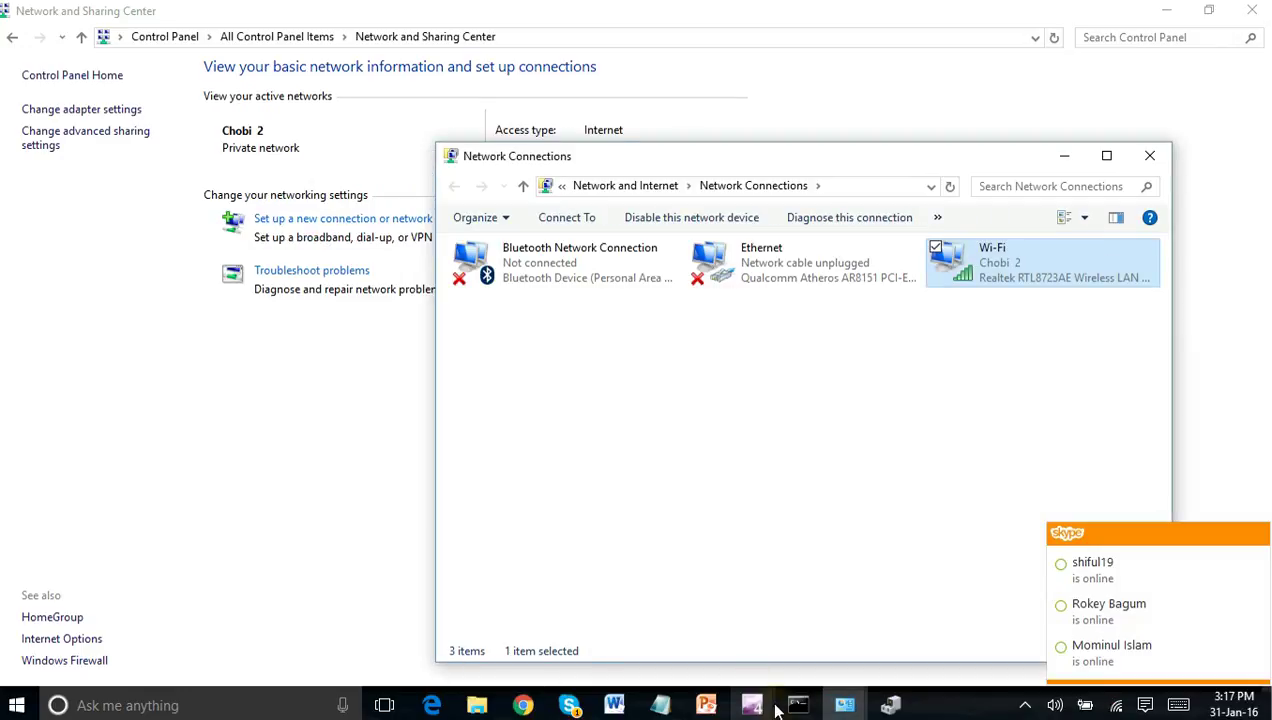
Step: Rerun ipconfig in Command Prompt and reload the BBC Sport page in Chrome to recheck the connection
{"action": "mouse_move", "coordinate": [798, 705]}
{"action": "left_click", "coordinate": [945, 640]}
{"action": "key", "text": "Up"}
{"action": "key", "text": "Return"}
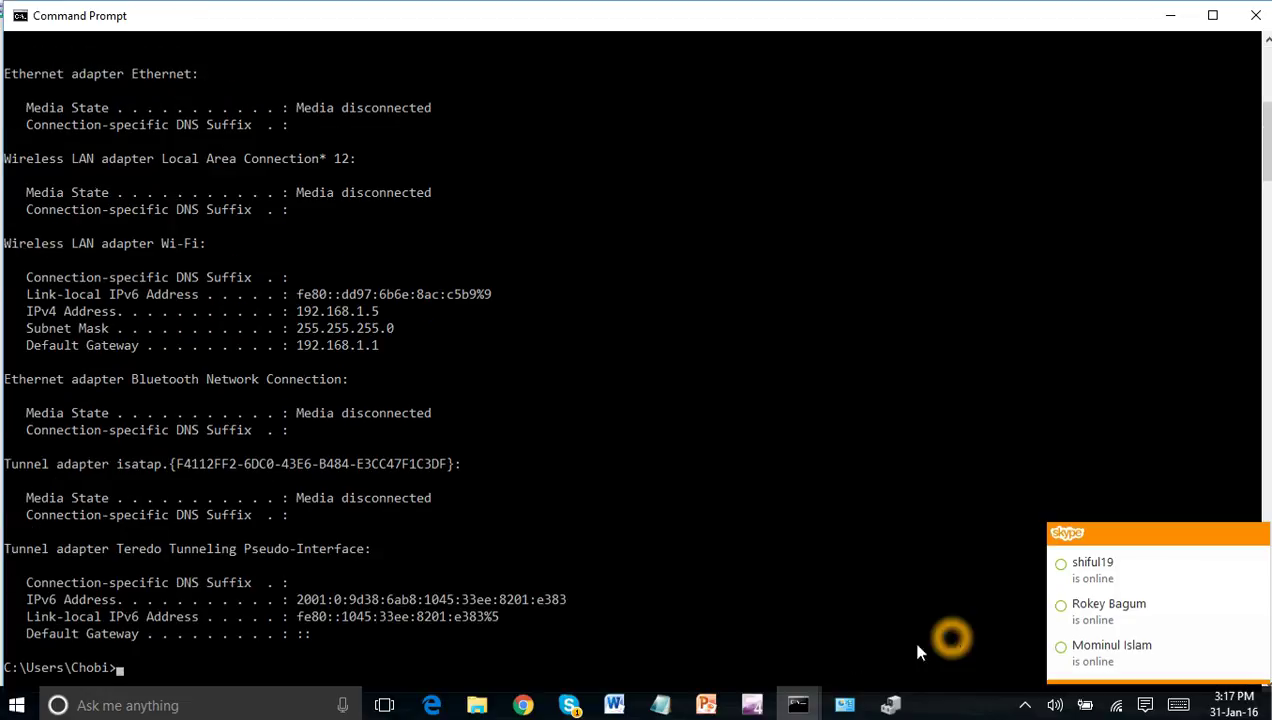
{"action": "left_click", "coordinate": [523, 705]}
{"action": "left_click", "coordinate": [66, 40]}
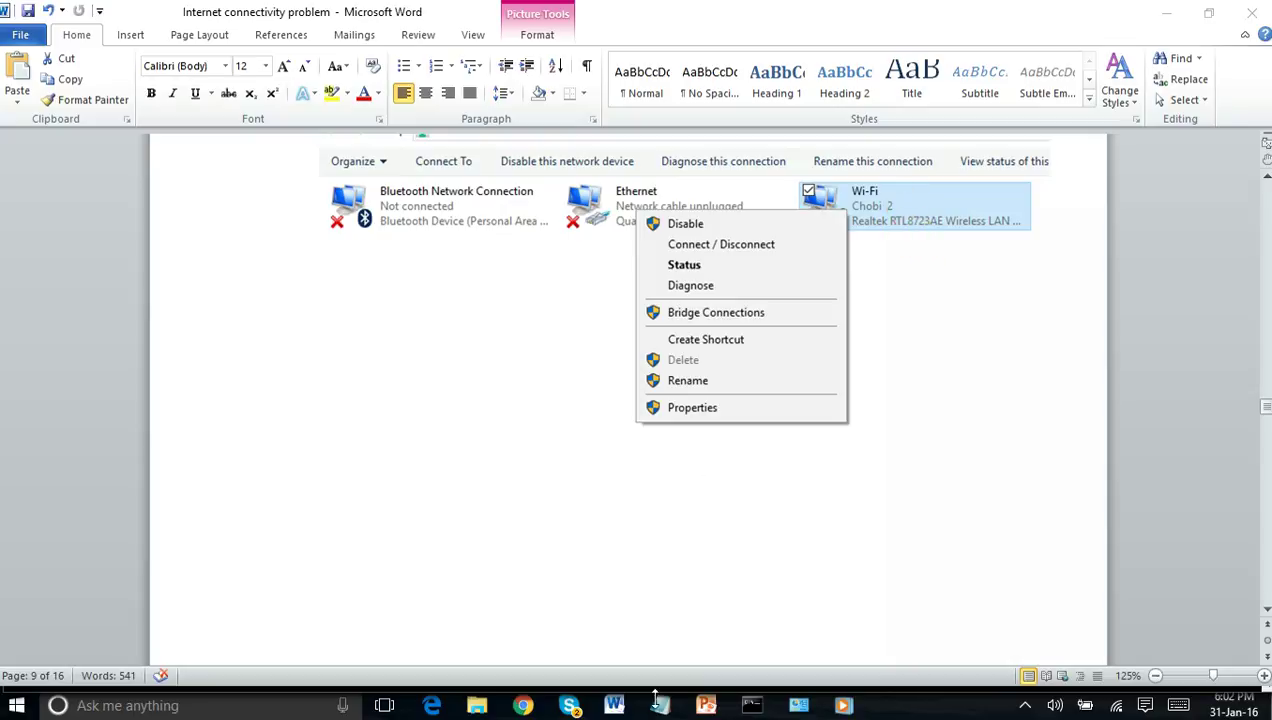
Step: Open a new Command Prompt, run ipconfig and check the Wireless LAN adapter Wi-Fi entry
{"action": "left_click", "coordinate": [145, 705]}
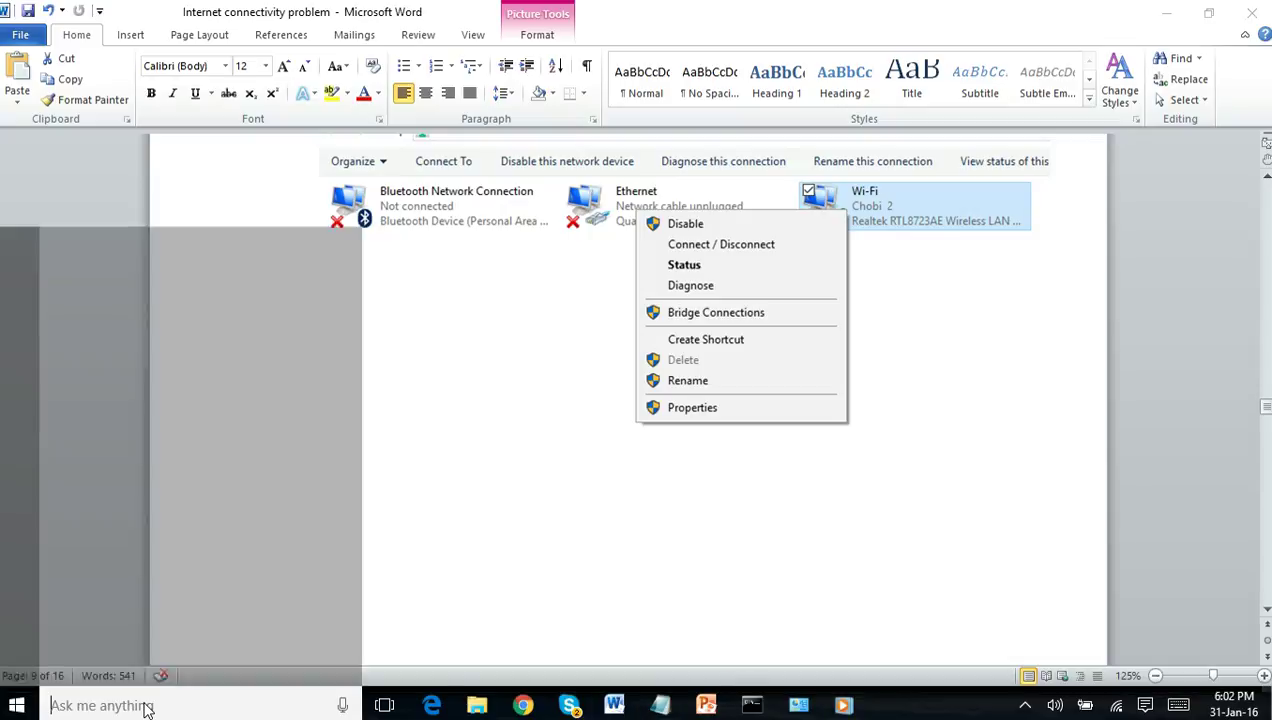
{"action": "type", "text": "cmd"}
{"action": "key", "text": "Return"}
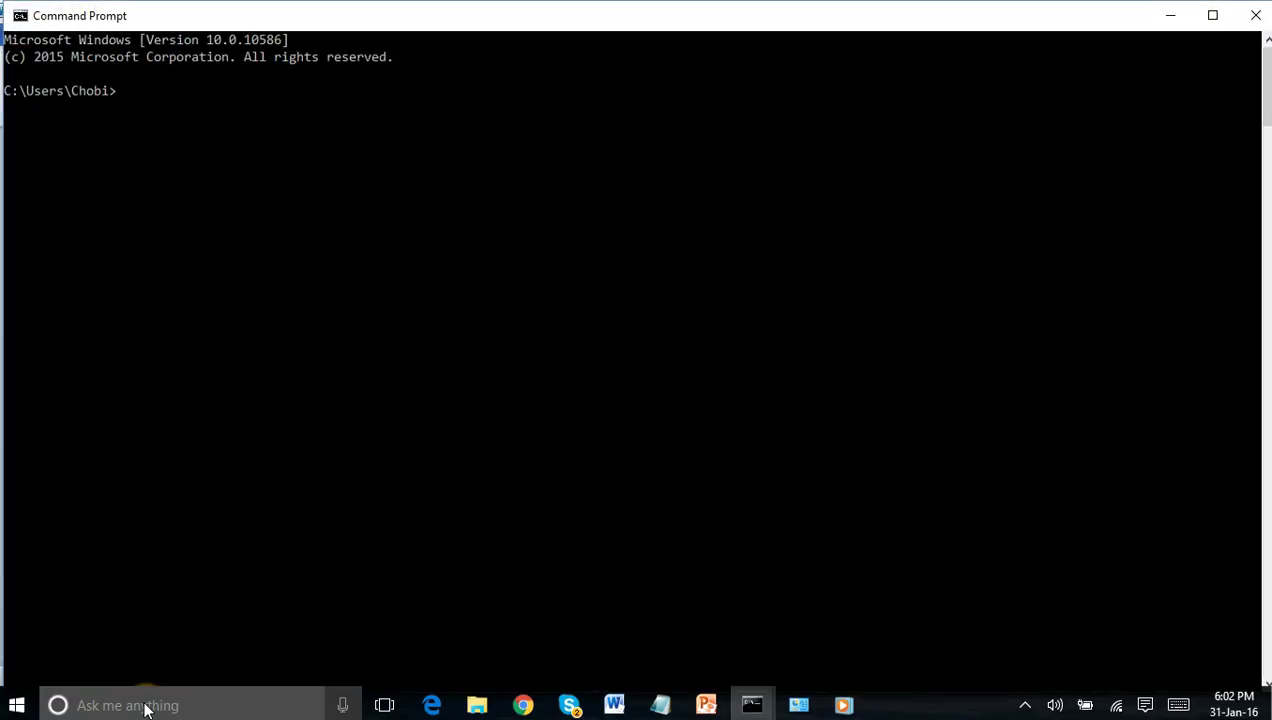
{"action": "type", "text": "ipconfig"}
{"action": "key", "text": "Return"}
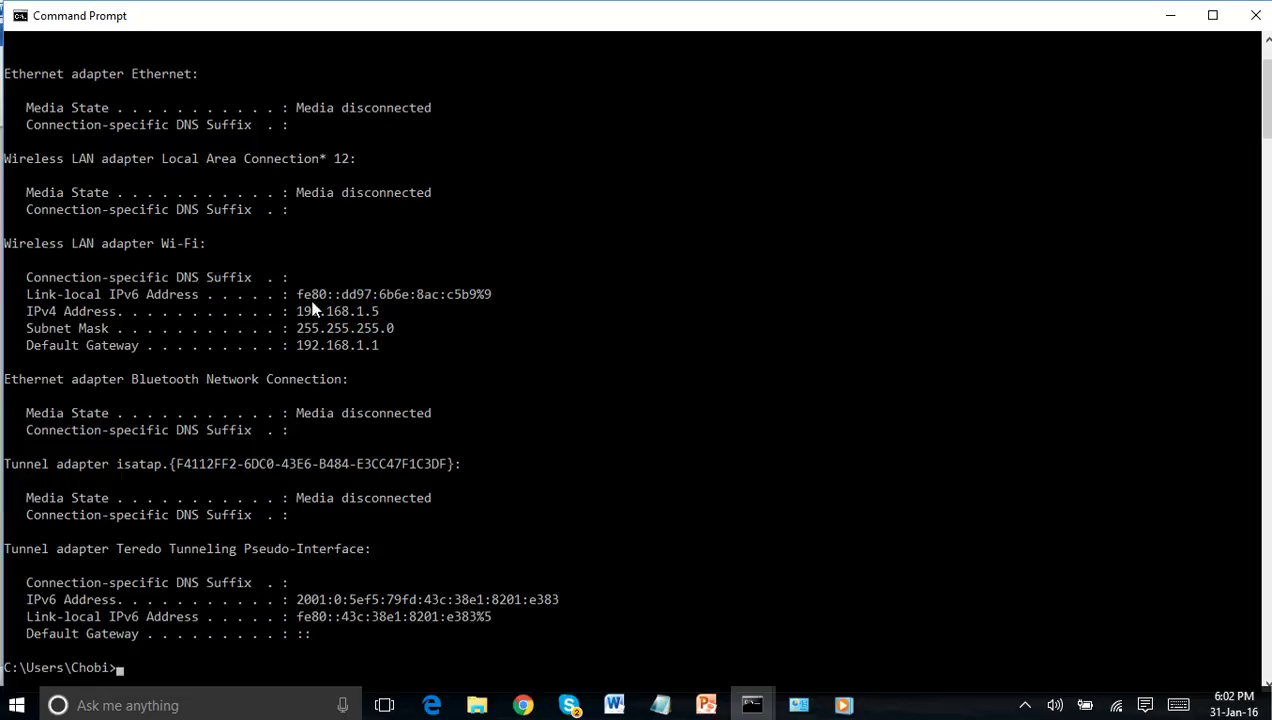
{"action": "left_click", "coordinate": [18, 240]}
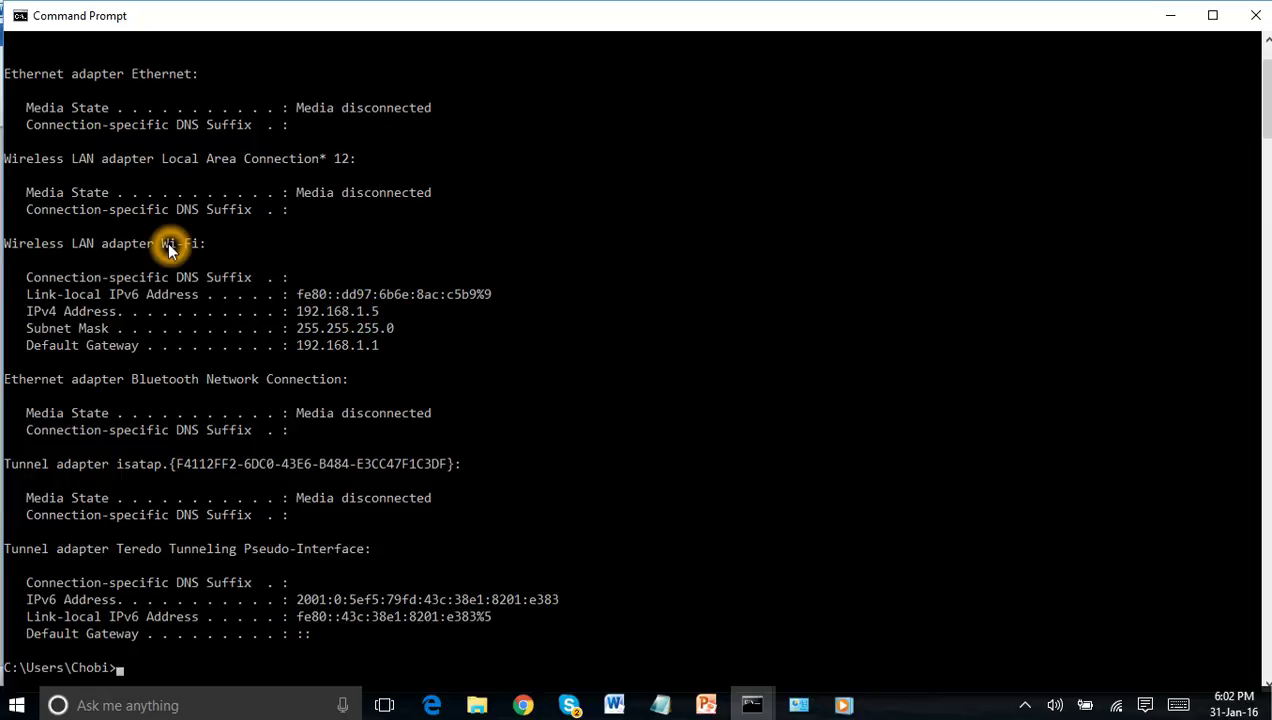
Step: Test internet access by opening the Sport section from the BBC homepage in Chrome, and minimize the browser
{"action": "left_click", "coordinate": [523, 705]}
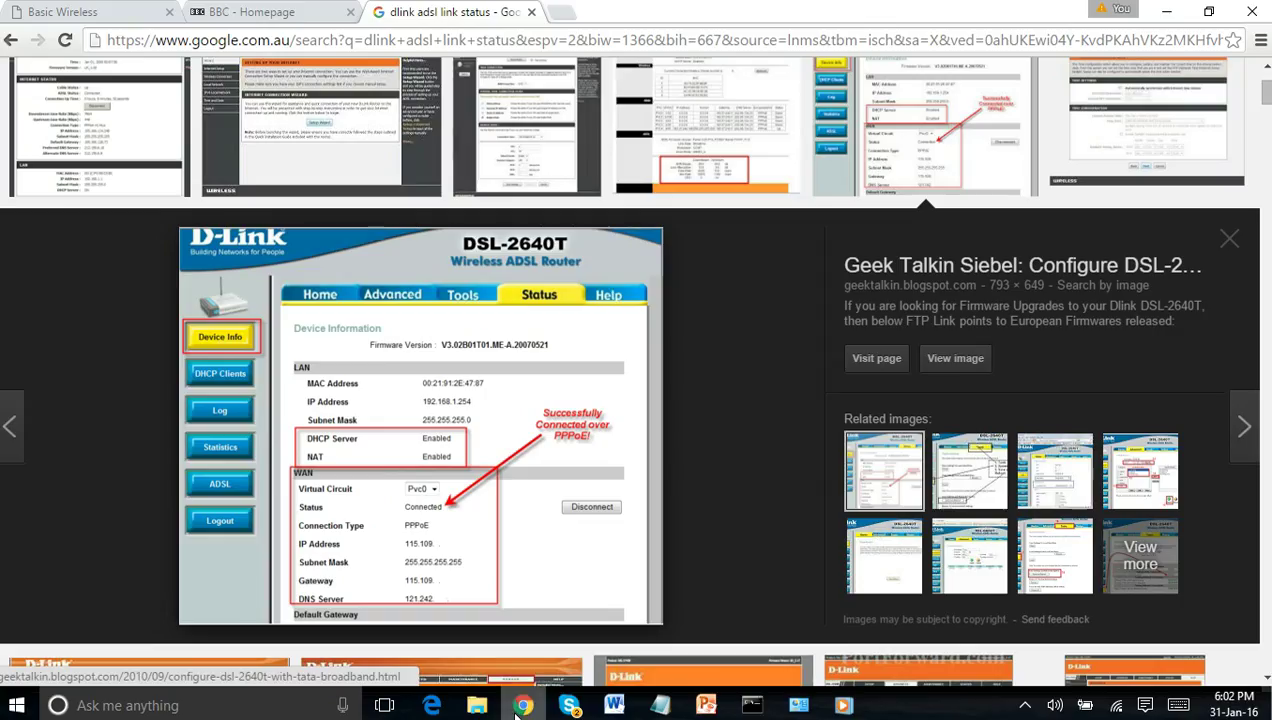
{"action": "left_click", "coordinate": [256, 12]}
{"action": "left_click", "coordinate": [391, 85]}
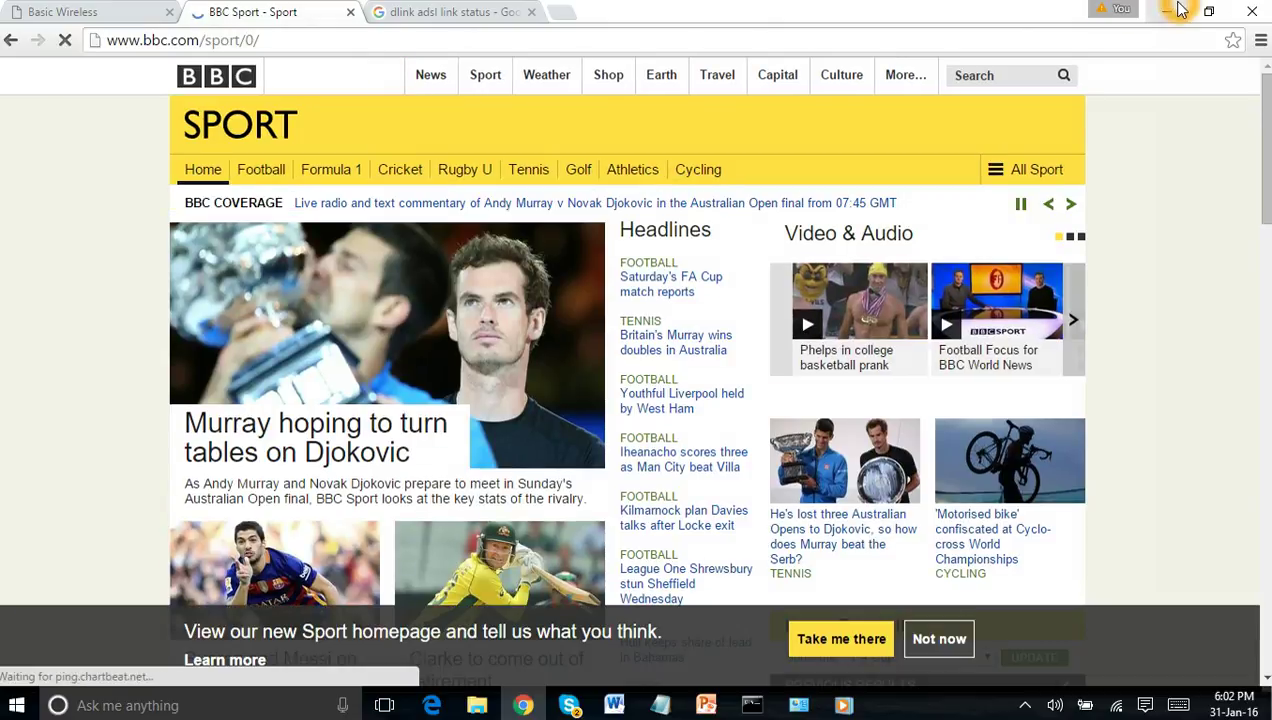
{"action": "left_click", "coordinate": [1170, 10]}
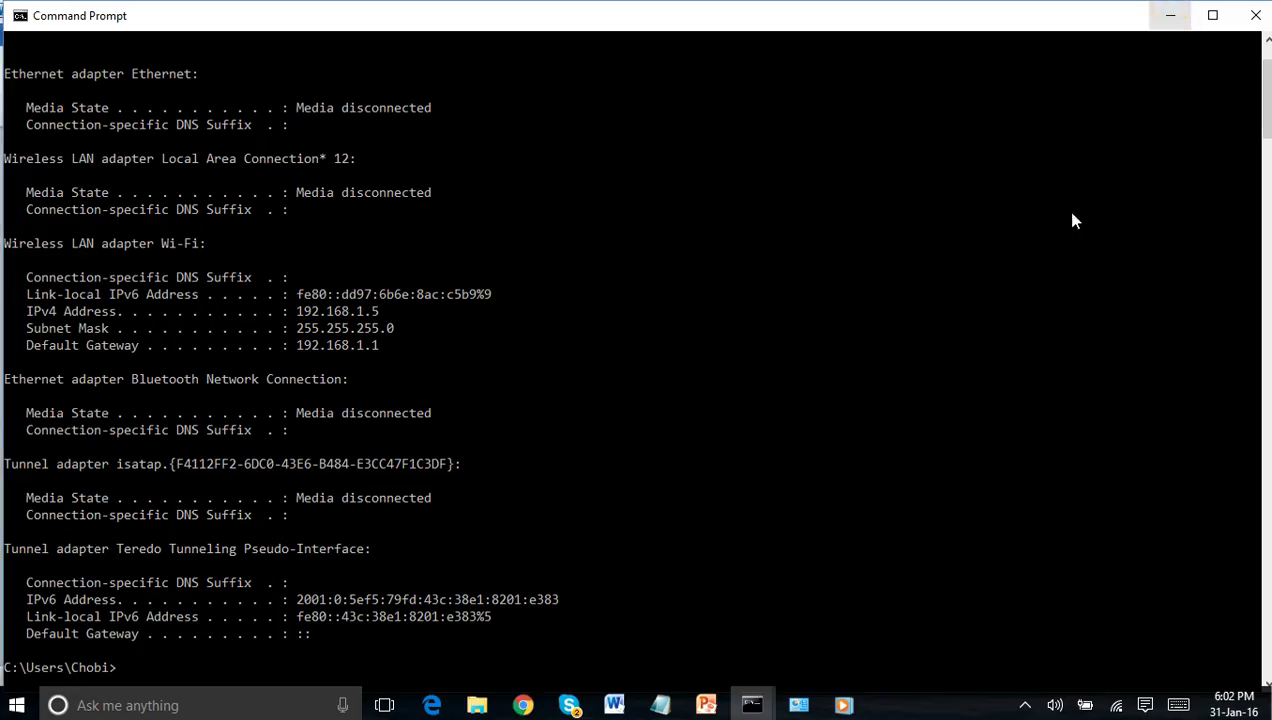
Step: Return to the Word guide and read section 5.1 on checking the laptop's Wi-Fi activation key, including both pictures
{"action": "left_click", "coordinate": [616, 706]}
{"action": "left_click", "coordinate": [660, 571]}
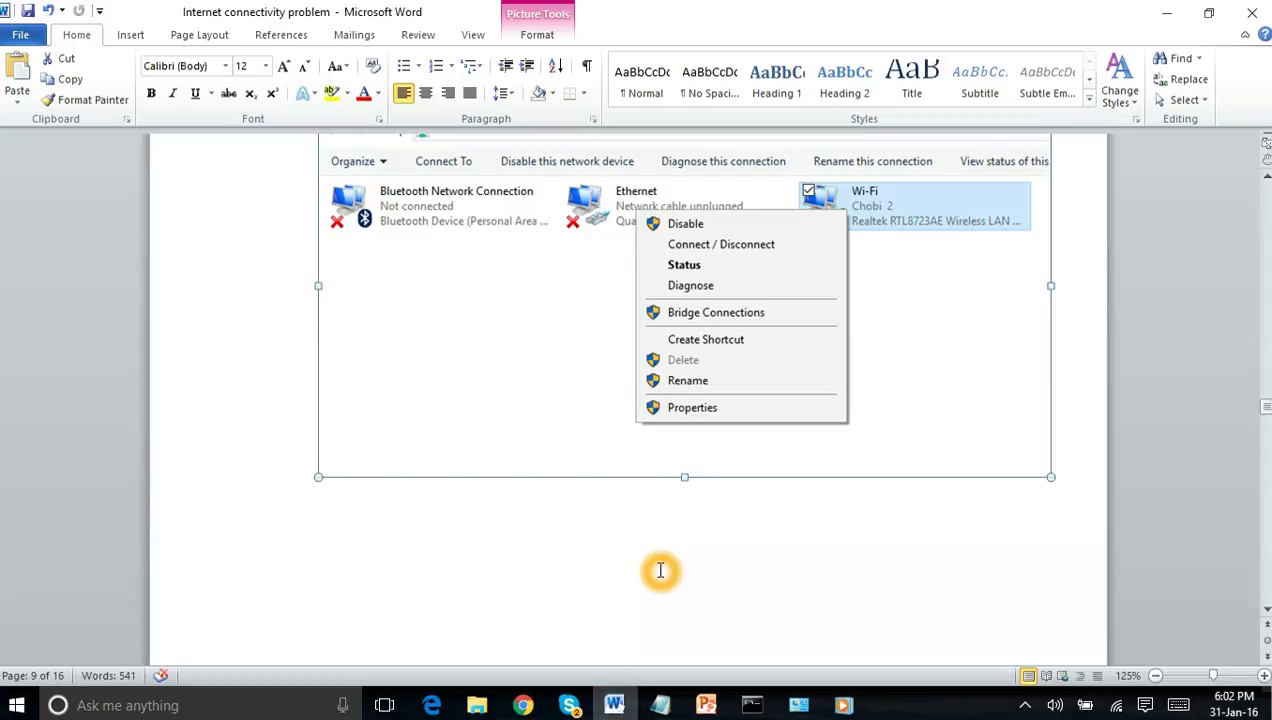
{"action": "scroll", "coordinate": [660, 571], "scroll_direction": "down", "scroll_amount": 3}
{"action": "scroll", "coordinate": [660, 571], "scroll_direction": "down", "scroll_amount": 8}
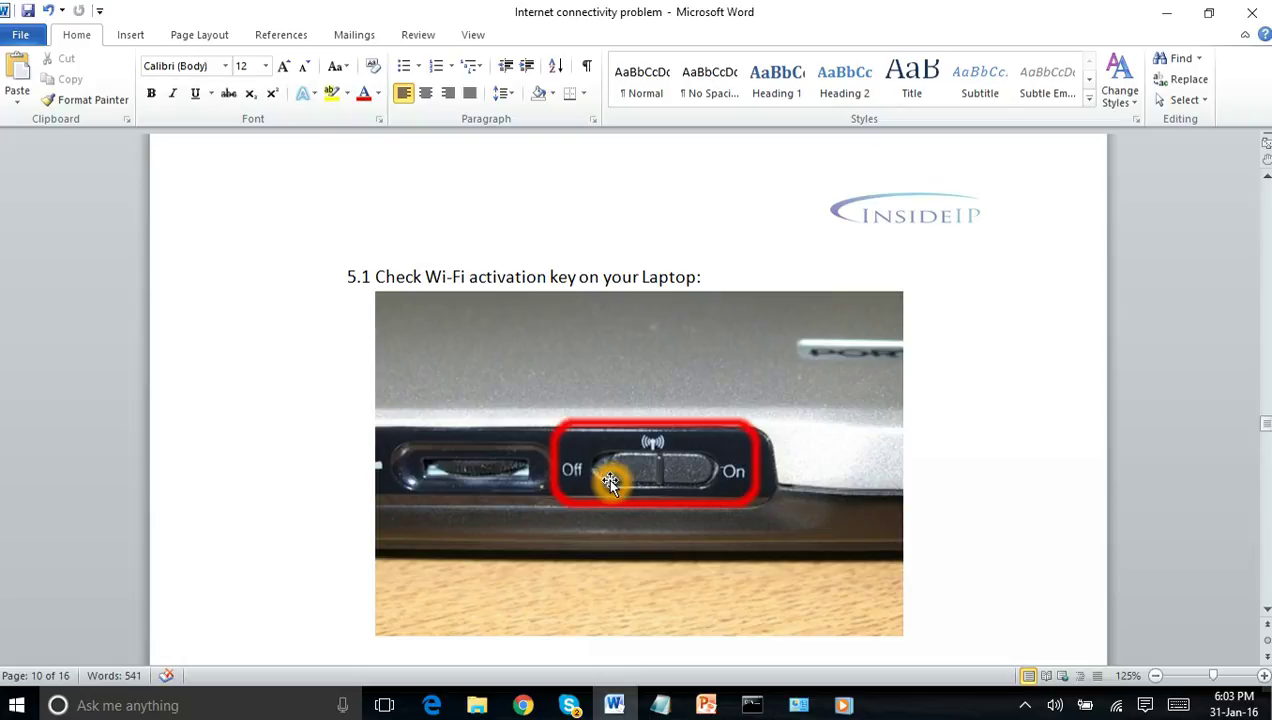
{"action": "scroll", "coordinate": [610, 482], "scroll_direction": "down", "scroll_amount": 3}
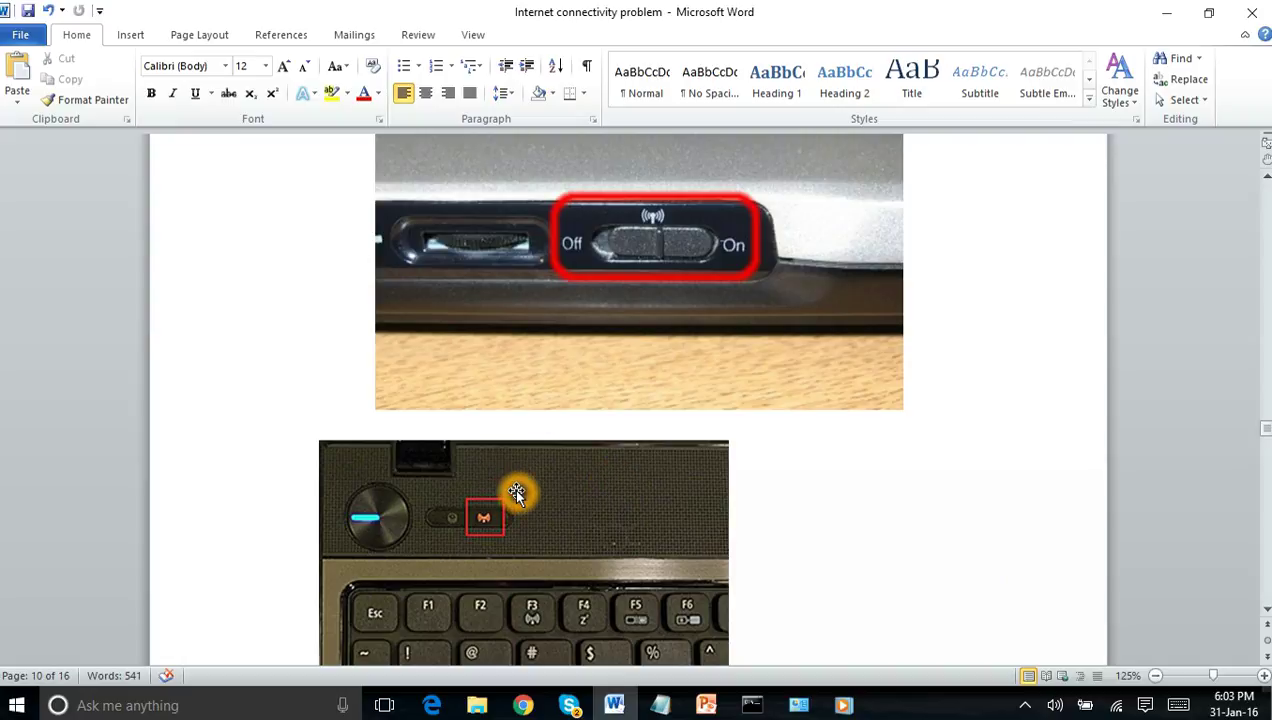
{"action": "scroll", "coordinate": [515, 490], "scroll_direction": "down", "scroll_amount": 12}
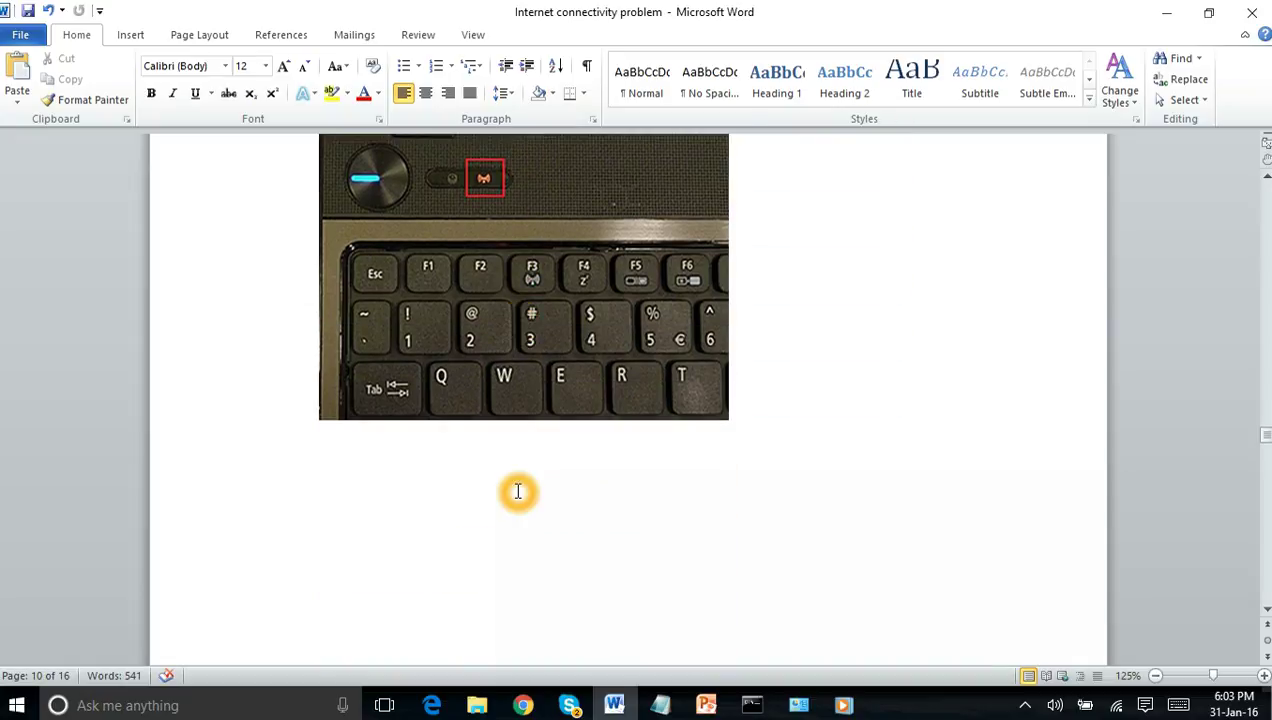
Step: Read section 6 on checking the modem's power and lights, and section 6.1 on logging in through the gateway IP address
{"action": "scroll", "coordinate": [518, 494], "scroll_direction": "down", "scroll_amount": 1}
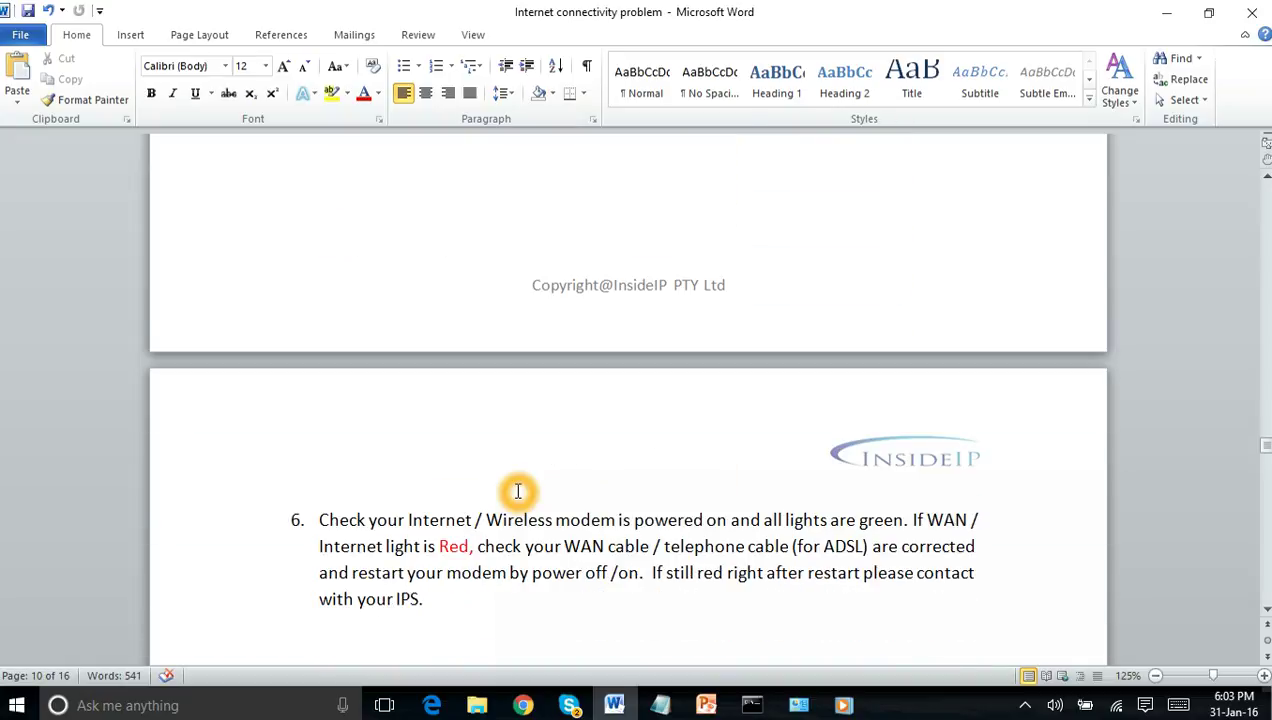
{"action": "scroll", "coordinate": [518, 491], "scroll_direction": "down", "scroll_amount": 2}
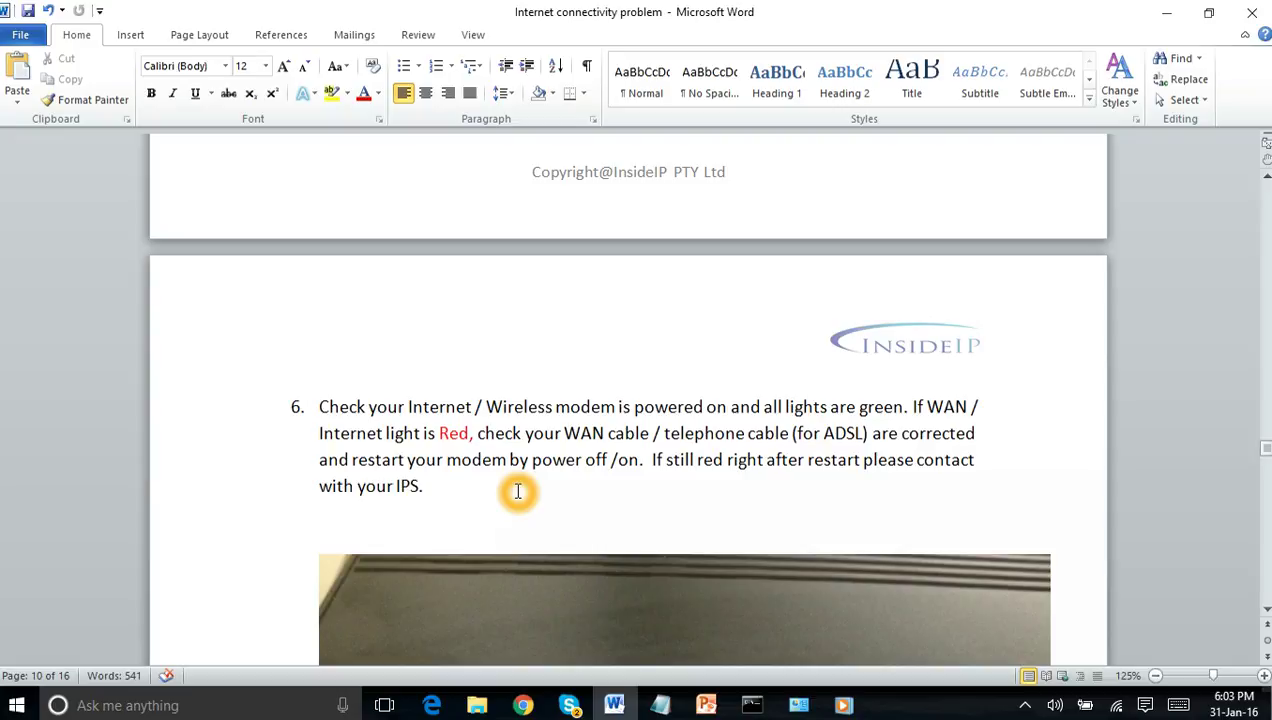
{"action": "scroll", "coordinate": [518, 491], "scroll_direction": "down", "scroll_amount": 8}
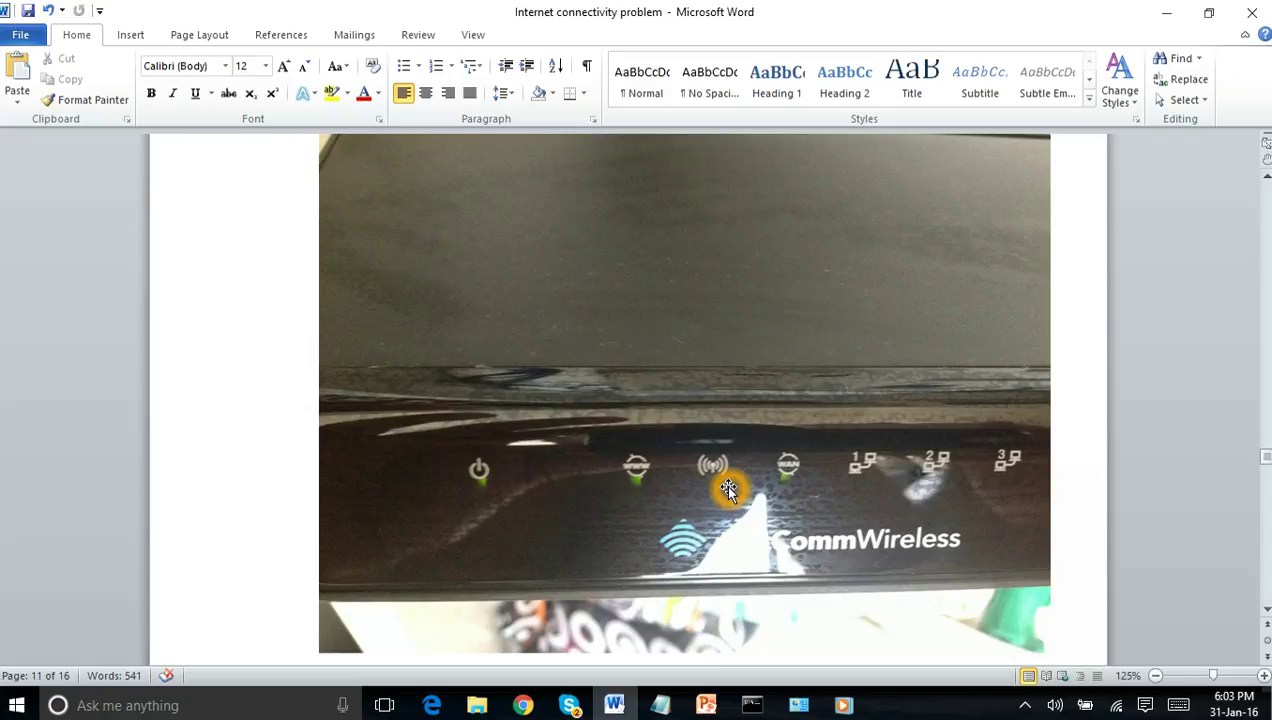
{"action": "scroll", "coordinate": [728, 488], "scroll_direction": "down", "scroll_amount": 12}
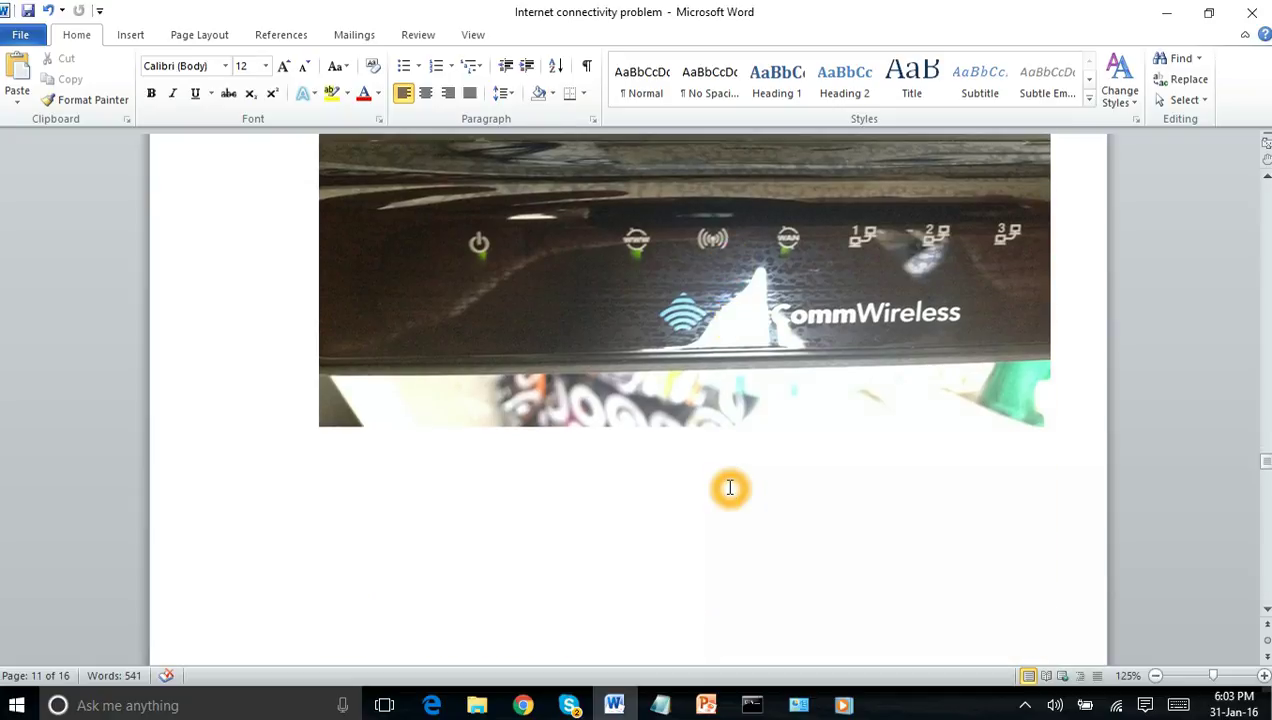
{"action": "scroll", "coordinate": [729, 487], "scroll_direction": "down", "scroll_amount": 6}
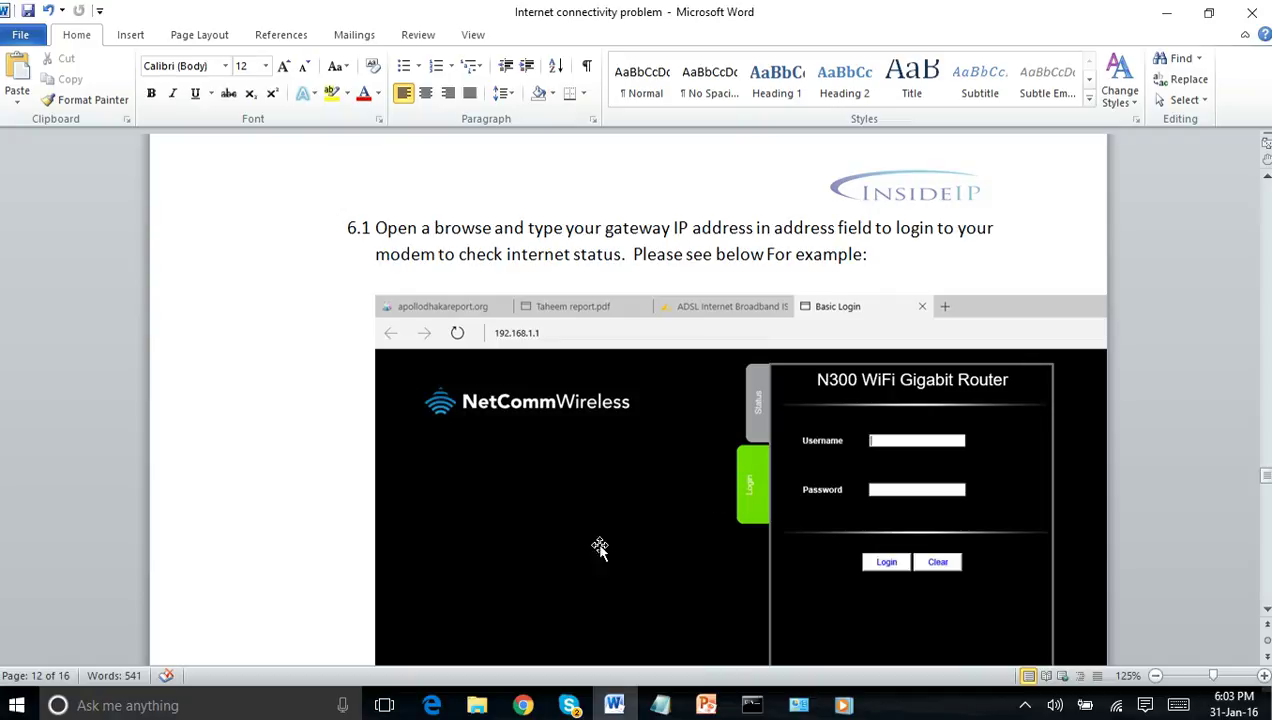
Step: Close the Basic Wireless tab in Chrome and switch to the Command Prompt window with the ipconfig output to check the default gateway
{"action": "left_click", "coordinate": [521, 702]}
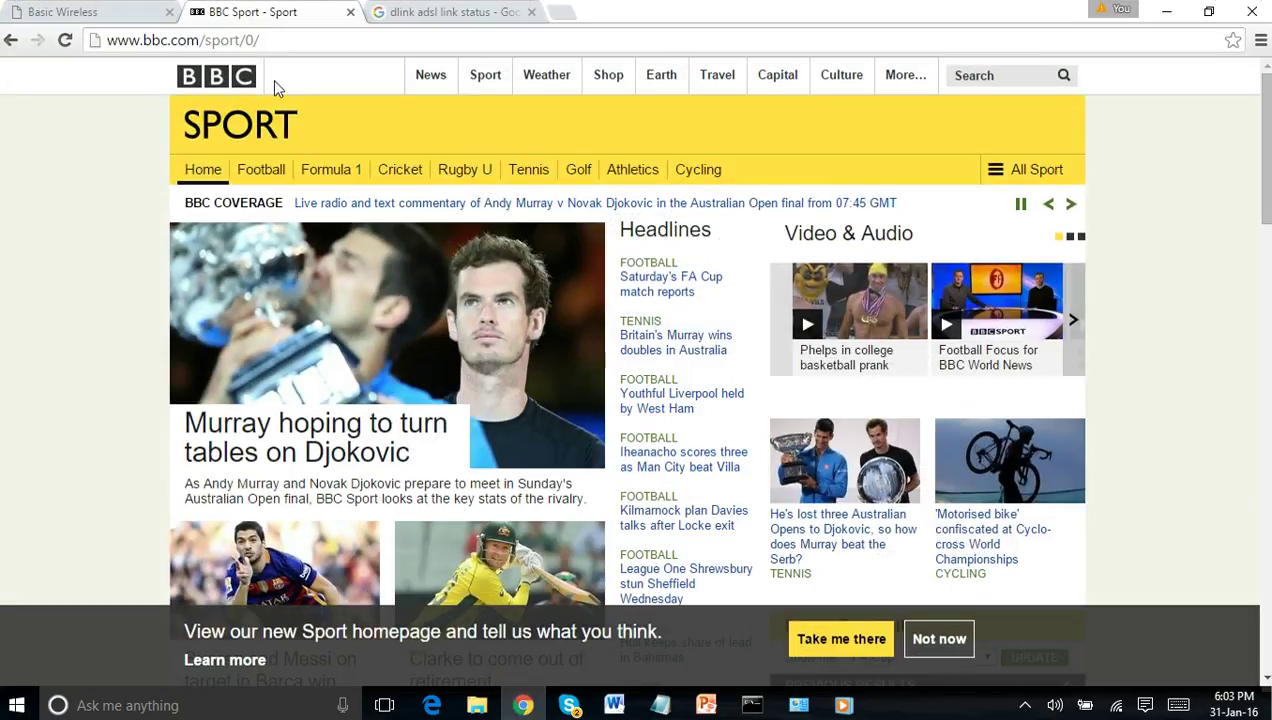
{"action": "left_click", "coordinate": [168, 13]}
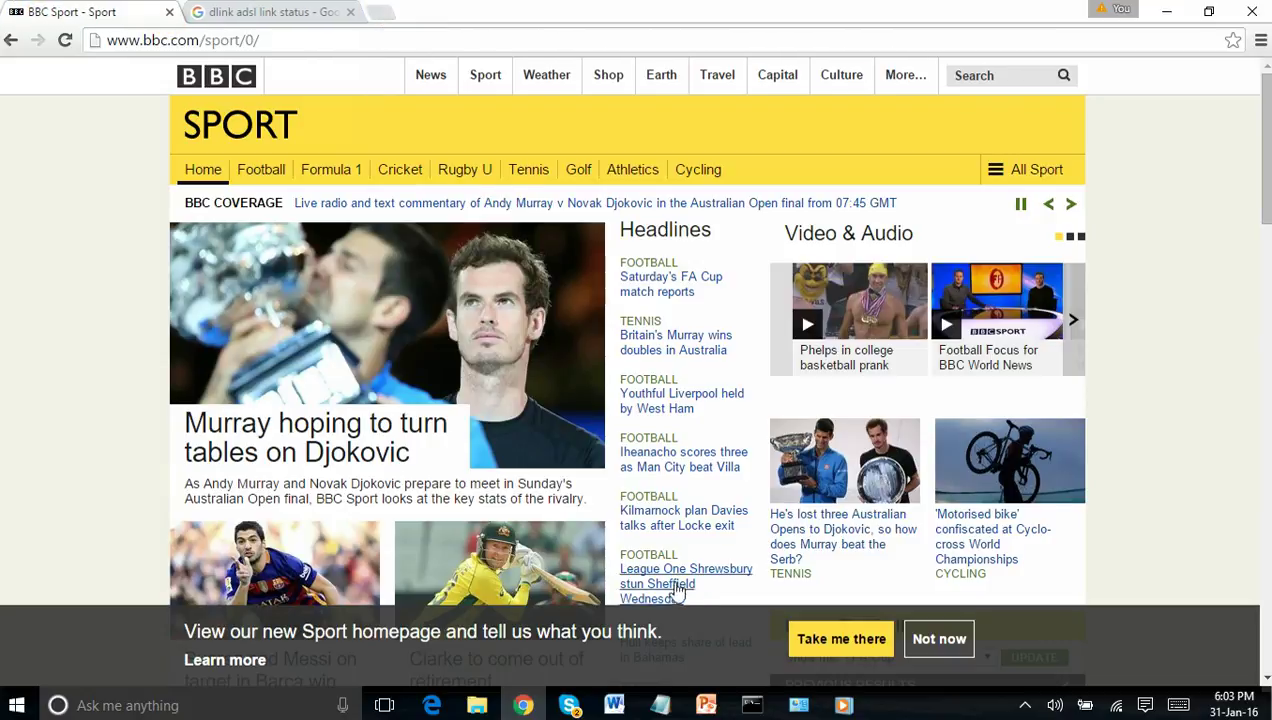
{"action": "mouse_move", "coordinate": [752, 700]}
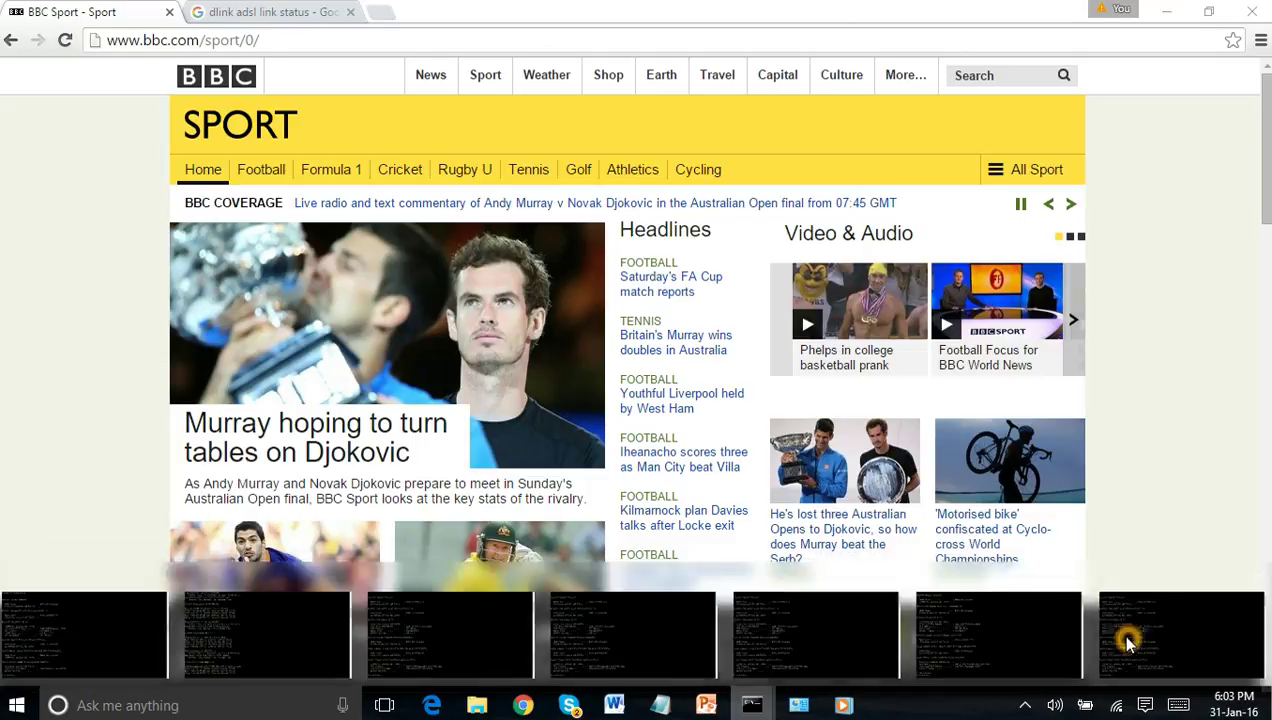
{"action": "left_click", "coordinate": [1125, 630]}
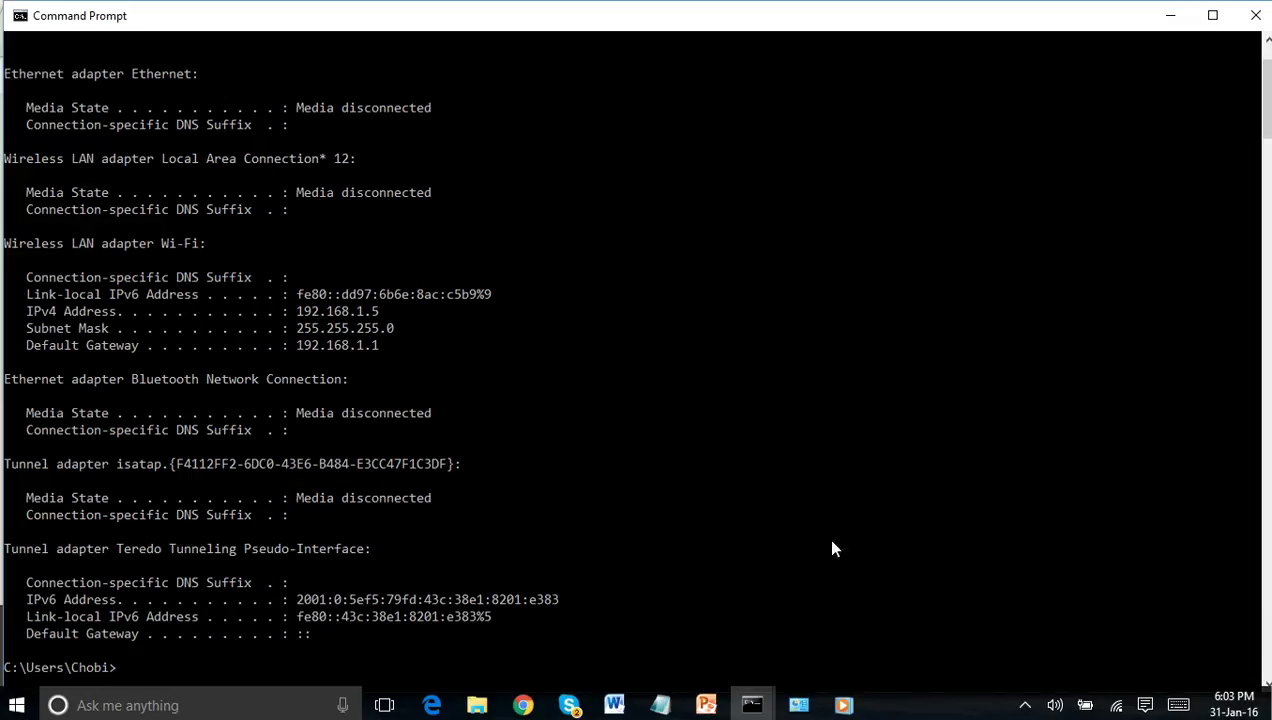
Step: Copy the Wi-Fi adapter's default gateway address 192.168.1.1 from the ipconfig output
{"action": "left_click", "coordinate": [385, 349]}
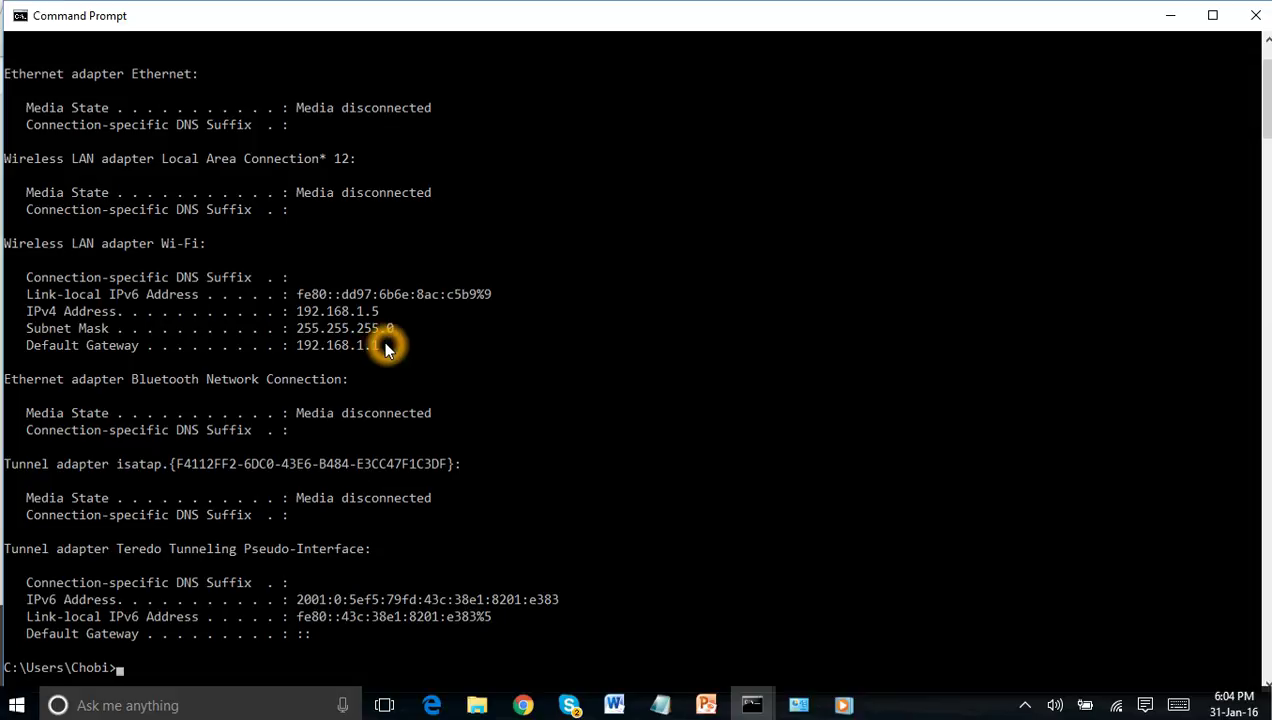
{"action": "right_click", "coordinate": [360, 345]}
{"action": "left_click", "coordinate": [355, 350]}
{"action": "left_click_drag", "start_coordinate": [378, 345], "coordinate": [292, 345]}
{"action": "right_click", "coordinate": [291, 345]}
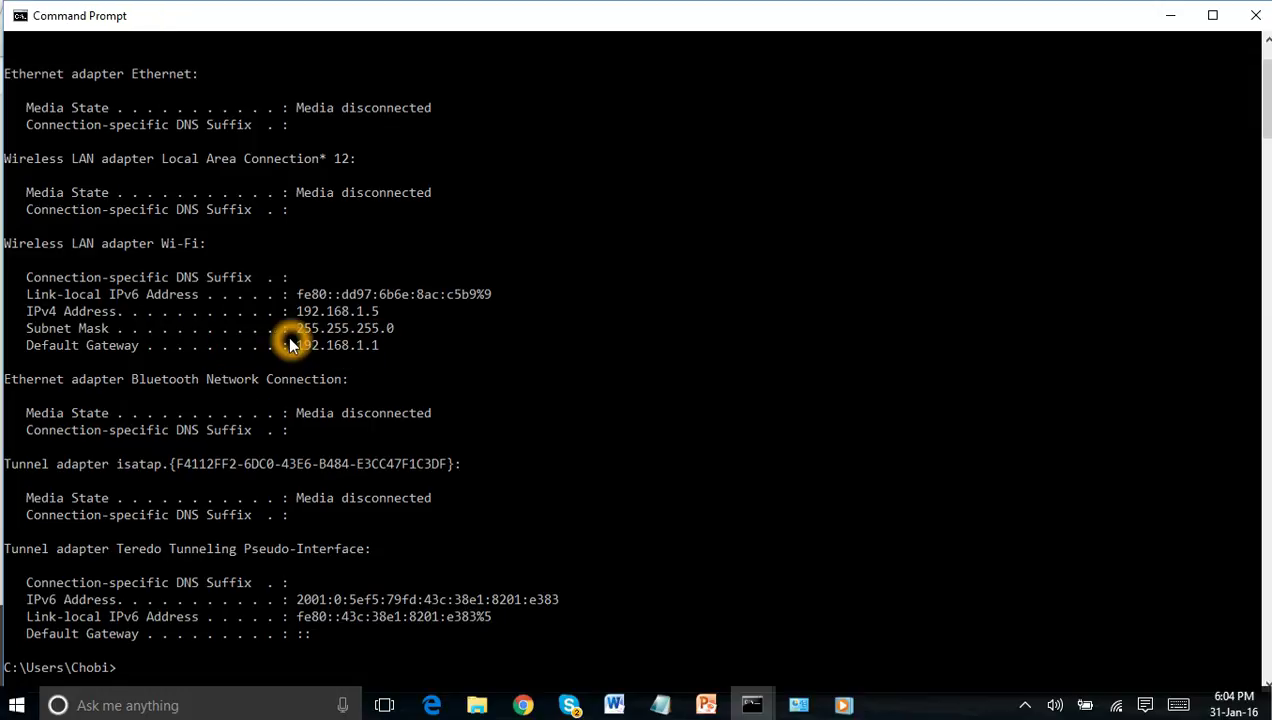
Step: Switch to Chrome and open the copied gateway address 192.168.1.1 in a new tab
{"action": "left_click", "coordinate": [520, 705]}
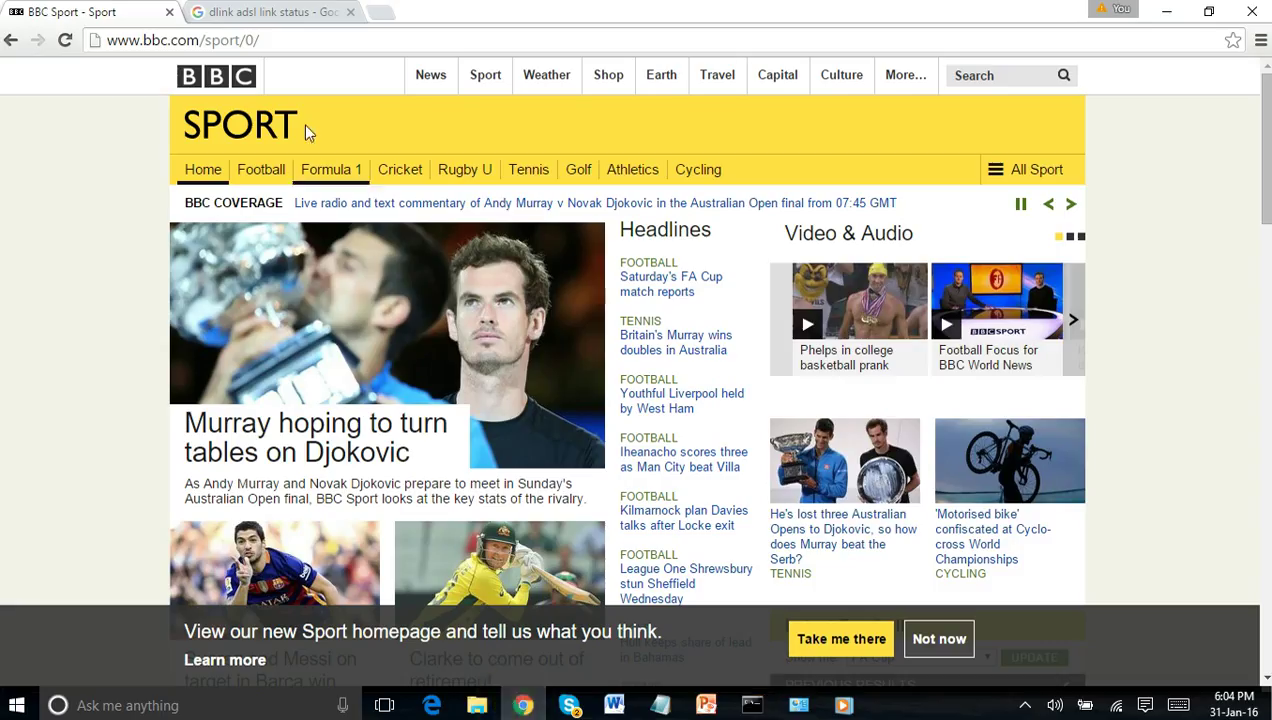
{"action": "left_click", "coordinate": [374, 15]}
{"action": "key", "text": "ctrl+v"}
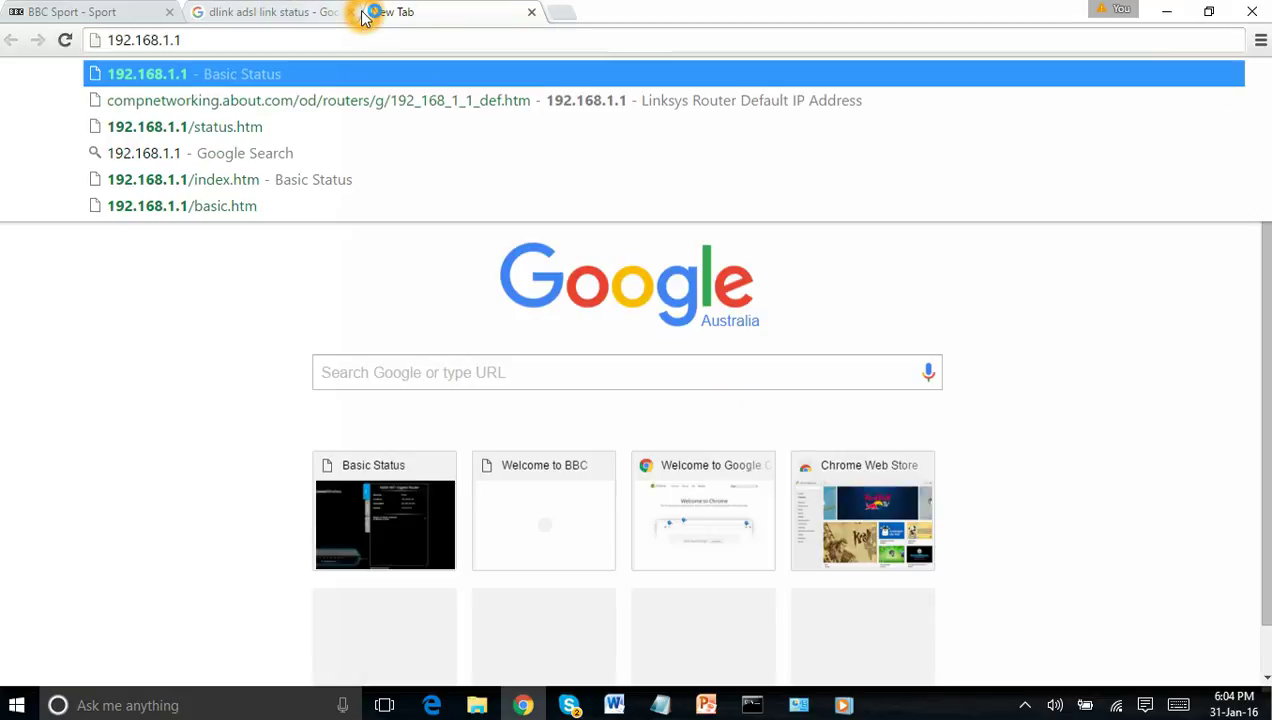
{"action": "key", "text": "Return"}
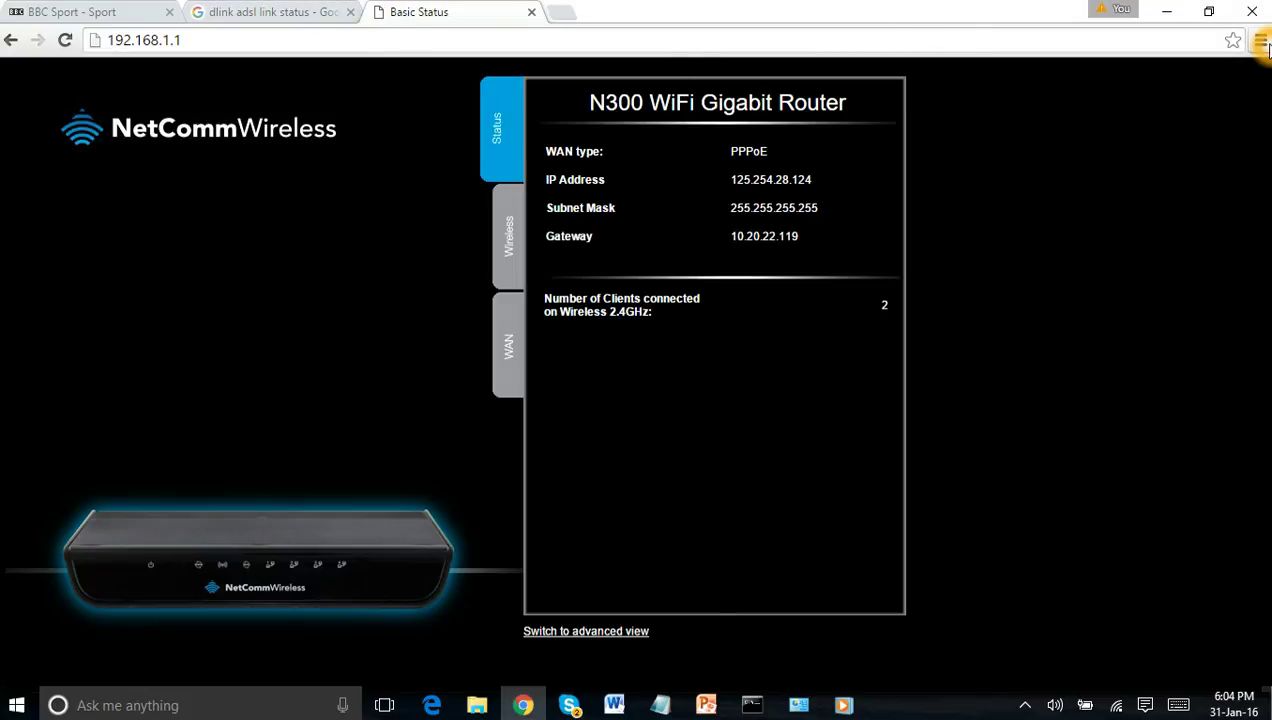
Step: Switch the router page to the advanced view and log out of the router
{"action": "left_click", "coordinate": [605, 632]}
{"action": "left_click", "coordinate": [1035, 85]}
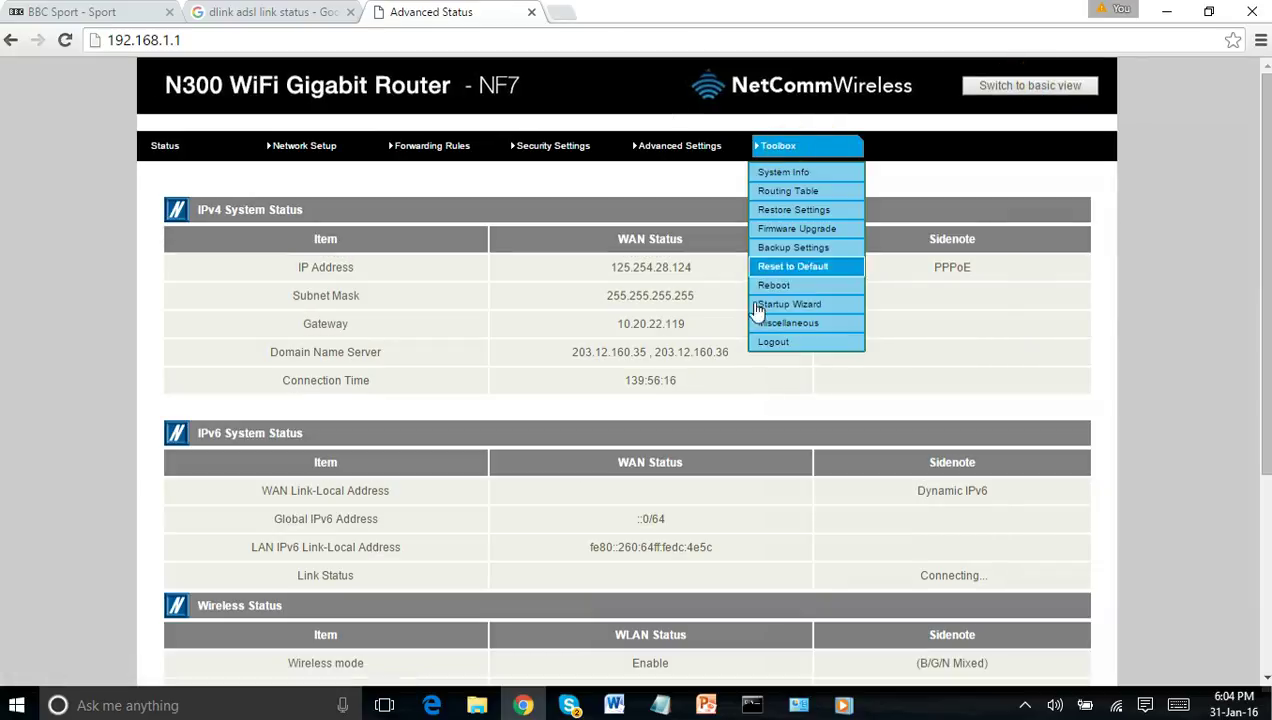
{"action": "mouse_move", "coordinate": [742, 163]}
{"action": "mouse_move", "coordinate": [772, 148]}
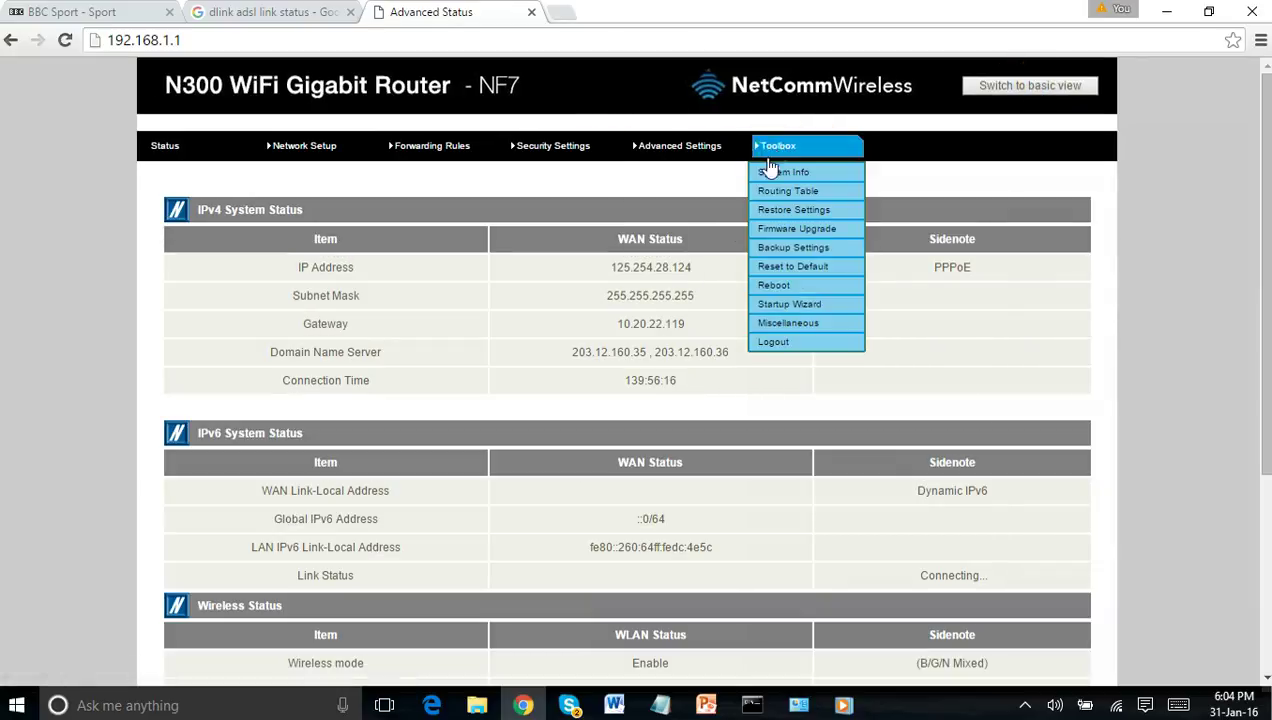
{"action": "left_click", "coordinate": [783, 345]}
Step: Reload 192.168.1.1 to bring up the router's basic login page
{"action": "left_click", "coordinate": [451, 242]}
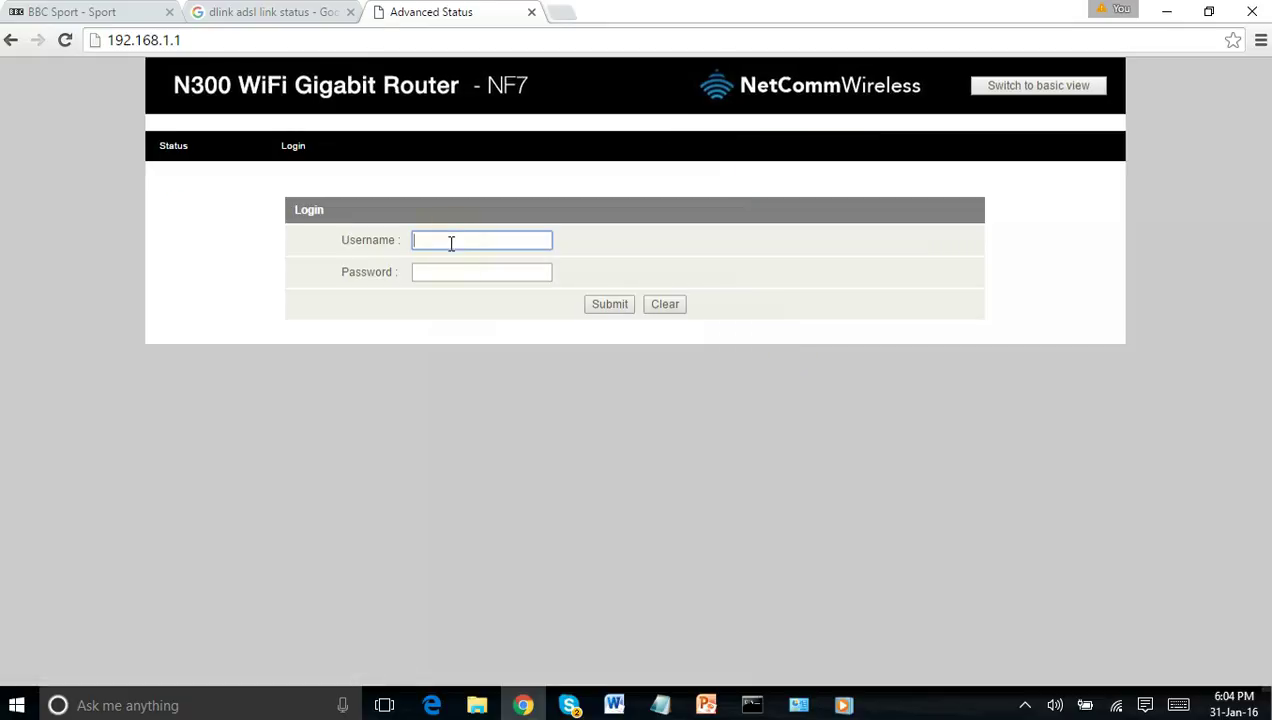
{"action": "left_click", "coordinate": [190, 40]}
{"action": "left_click", "coordinate": [190, 40]}
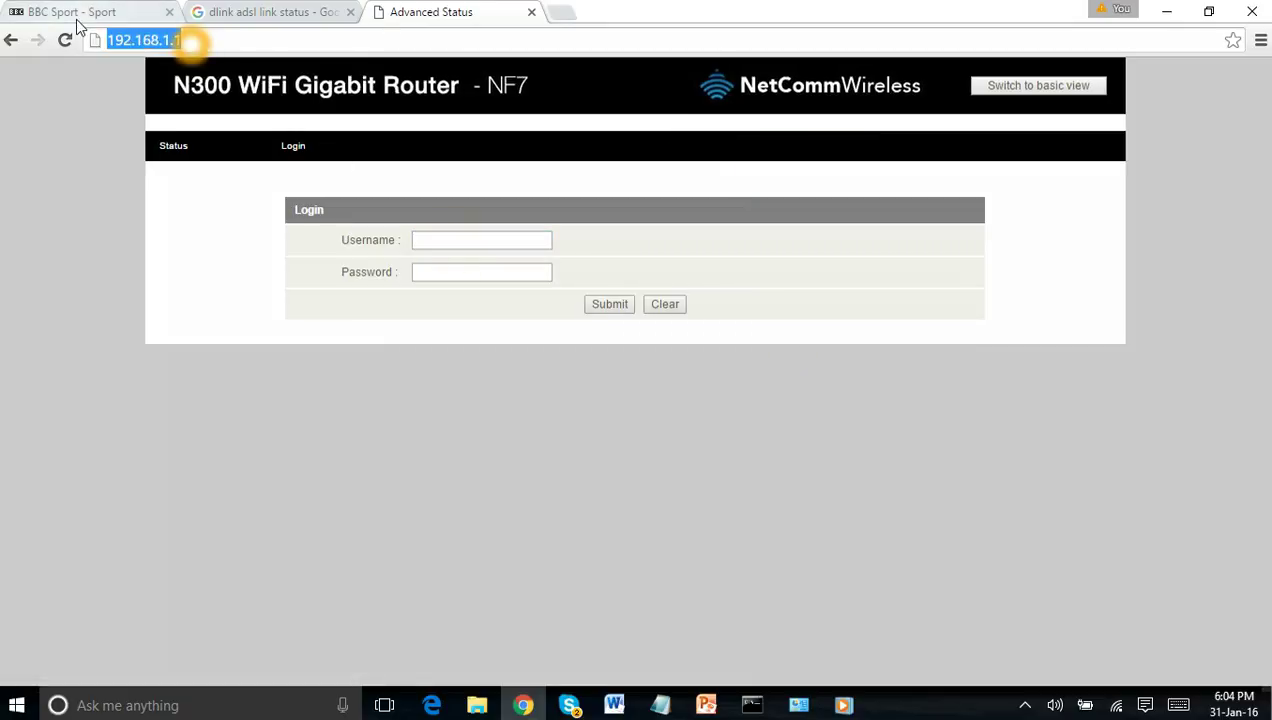
{"action": "key", "text": "Return"}
Step: Log in to the router by entering the account username and password
{"action": "left_click", "coordinate": [703, 172]}
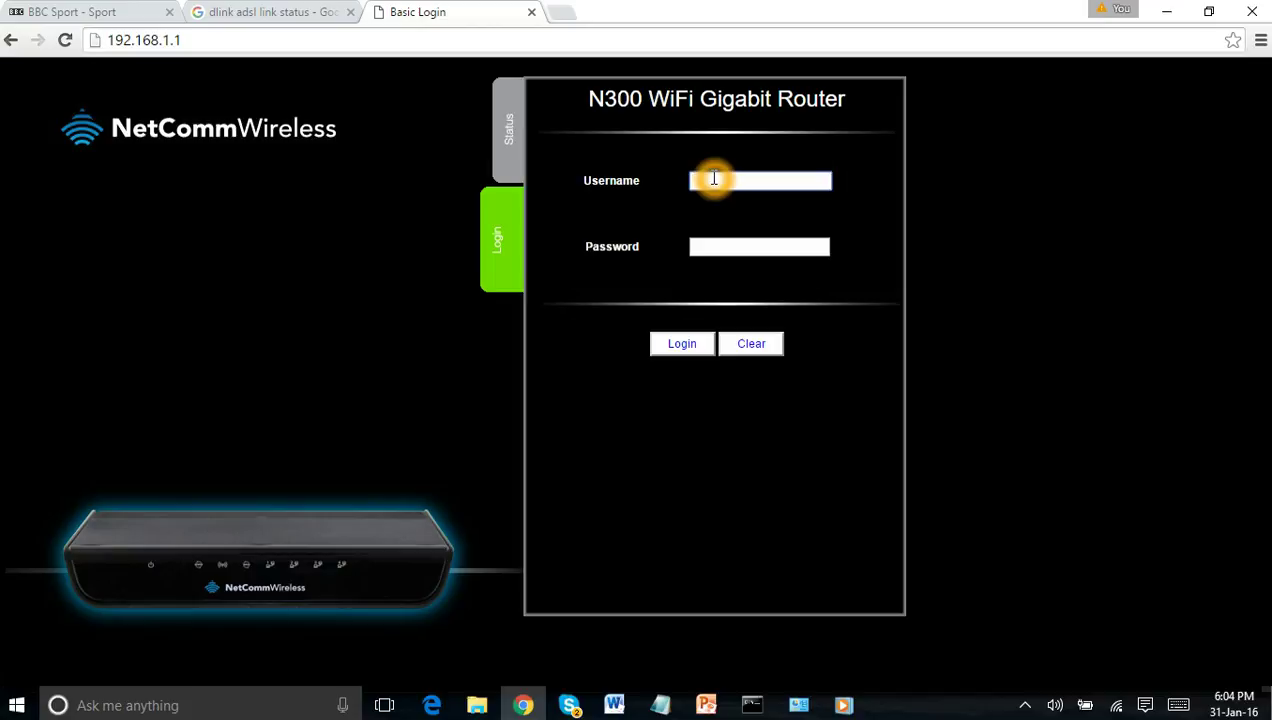
{"action": "type", "text": "s"}
{"action": "left_click", "coordinate": [711, 201]}
{"action": "left_click", "coordinate": [740, 250]}
{"action": "type", "text": "•••••"}
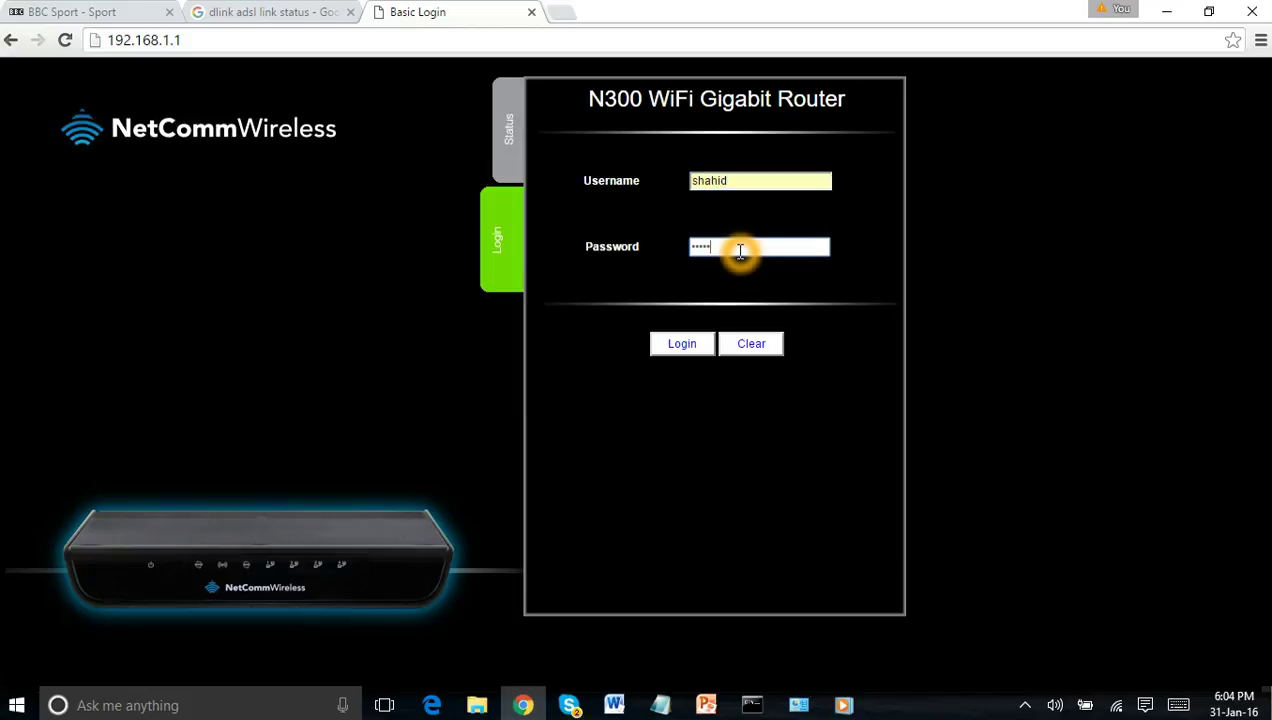
{"action": "type", "text": "••"}
{"action": "key", "text": "Return"}
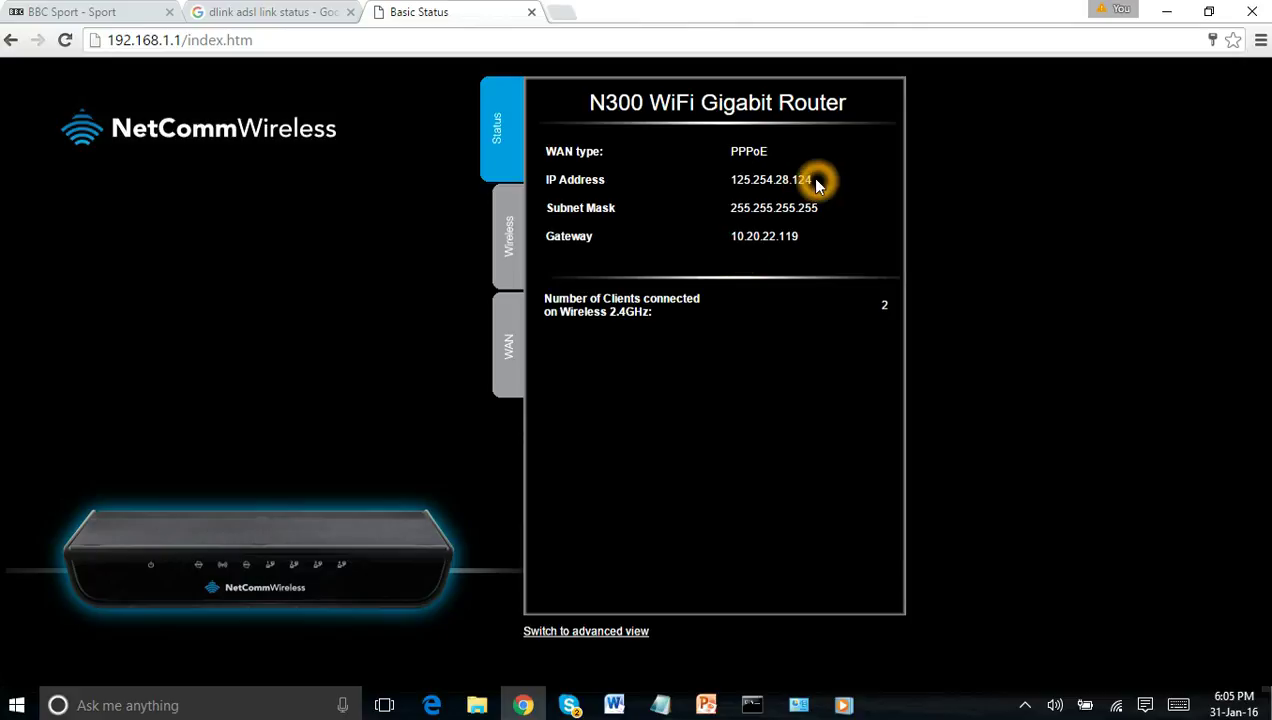
Step: Check the router's basic WAN setup and Status pages, and switch to the advanced view to examine the system status tables
{"action": "left_click", "coordinate": [513, 345]}
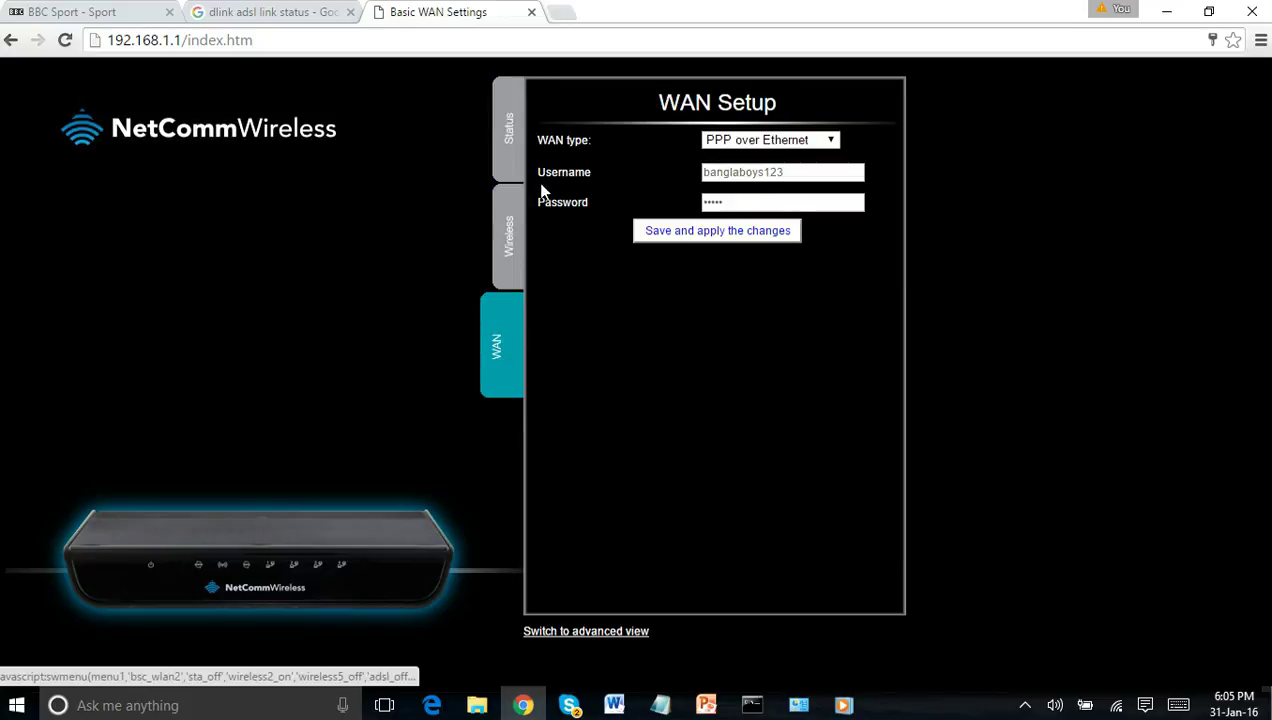
{"action": "left_click", "coordinate": [520, 148]}
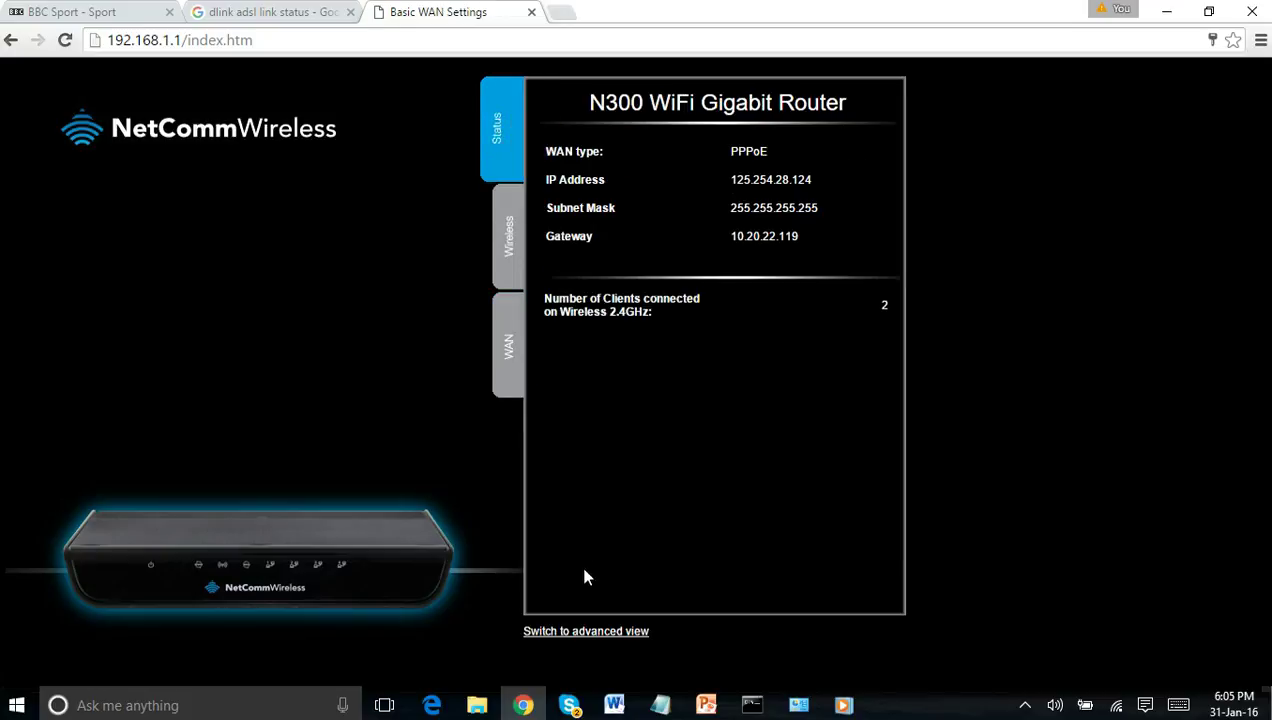
{"action": "left_click", "coordinate": [590, 631]}
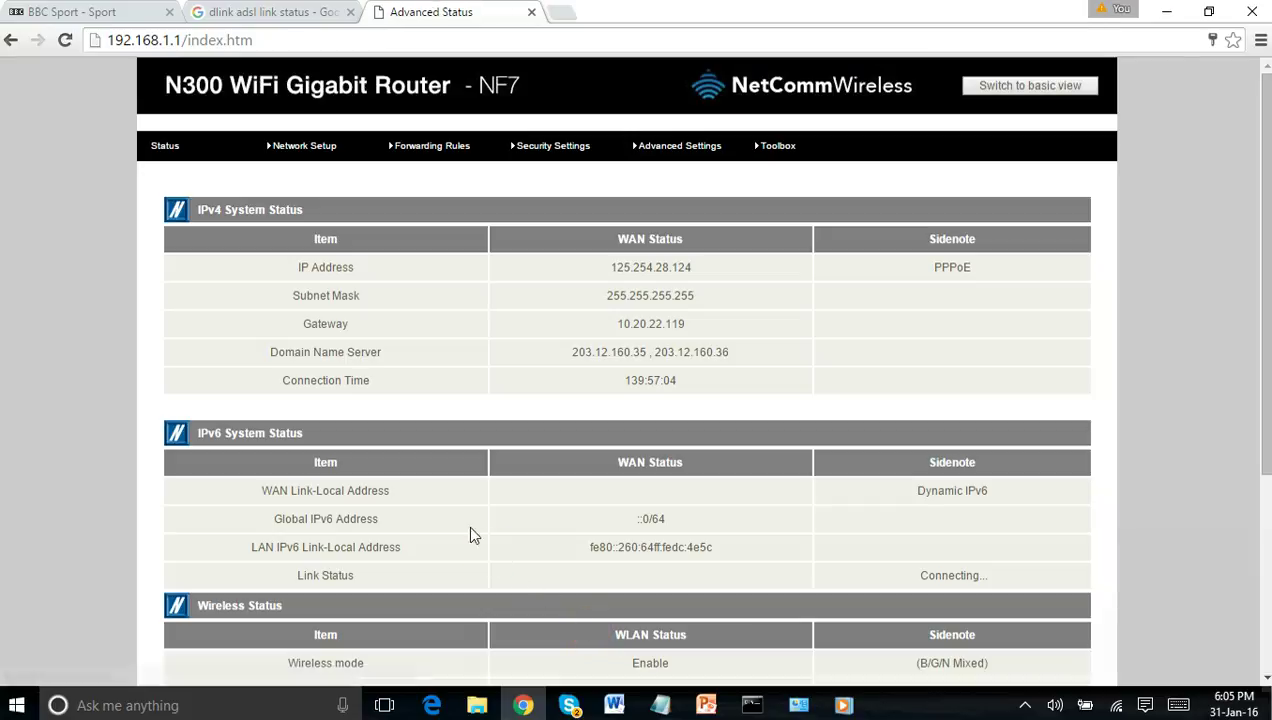
{"action": "left_click", "coordinate": [557, 286]}
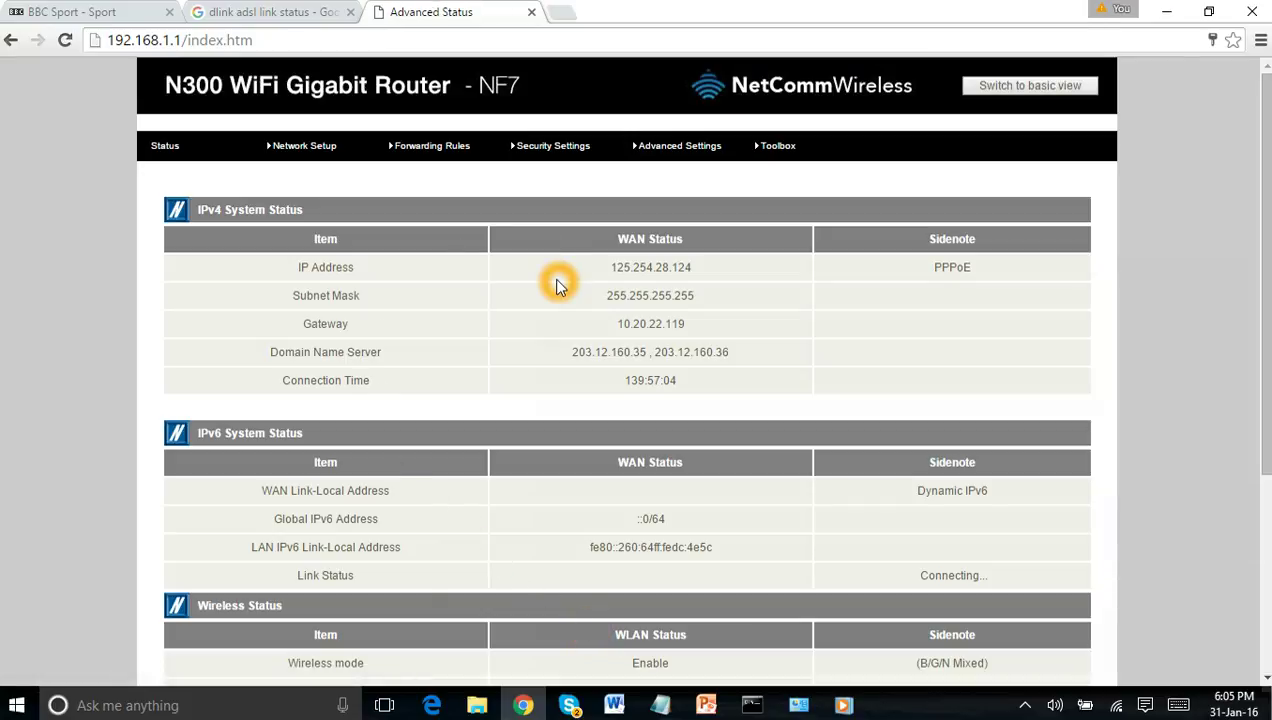
{"action": "scroll", "coordinate": [557, 286], "scroll_direction": "down", "scroll_amount": 2}
{"action": "scroll", "coordinate": [557, 286], "scroll_direction": "up", "scroll_amount": 2}
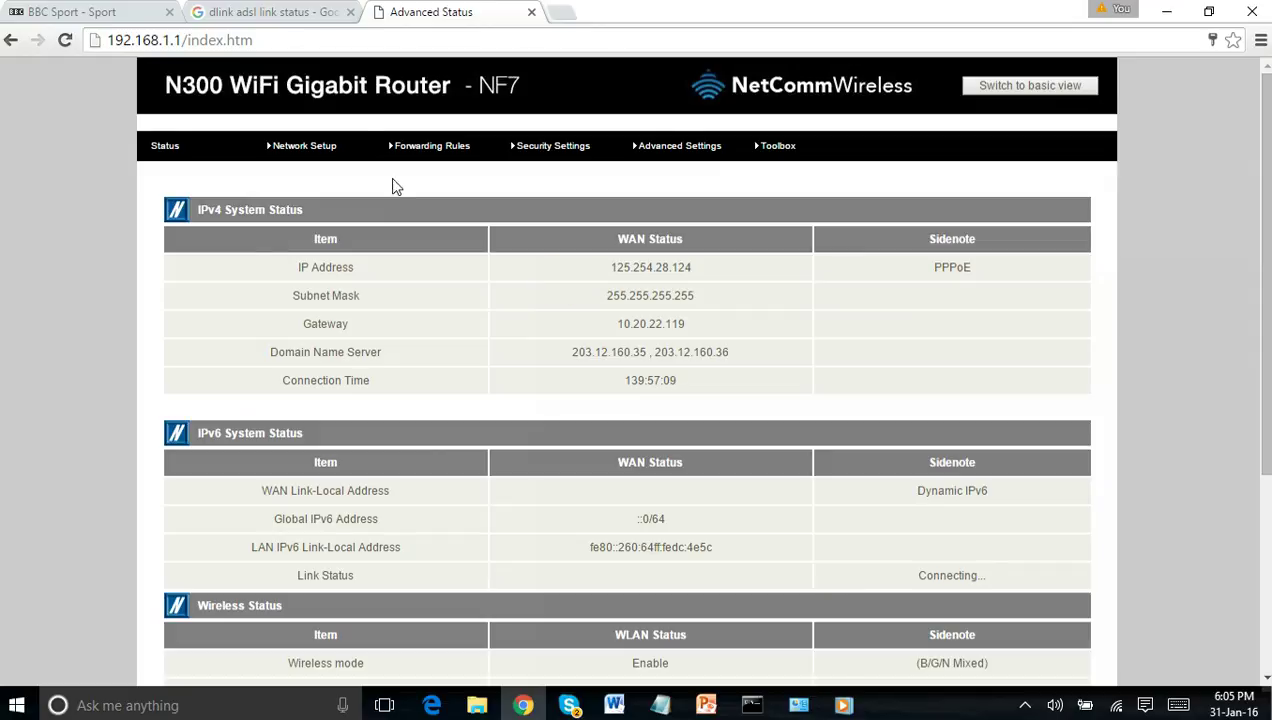
Step: Look through the Forwarding Rules, Advanced Settings and Toolbox options, and reopen the advanced Status page
{"action": "mouse_move", "coordinate": [445, 150]}
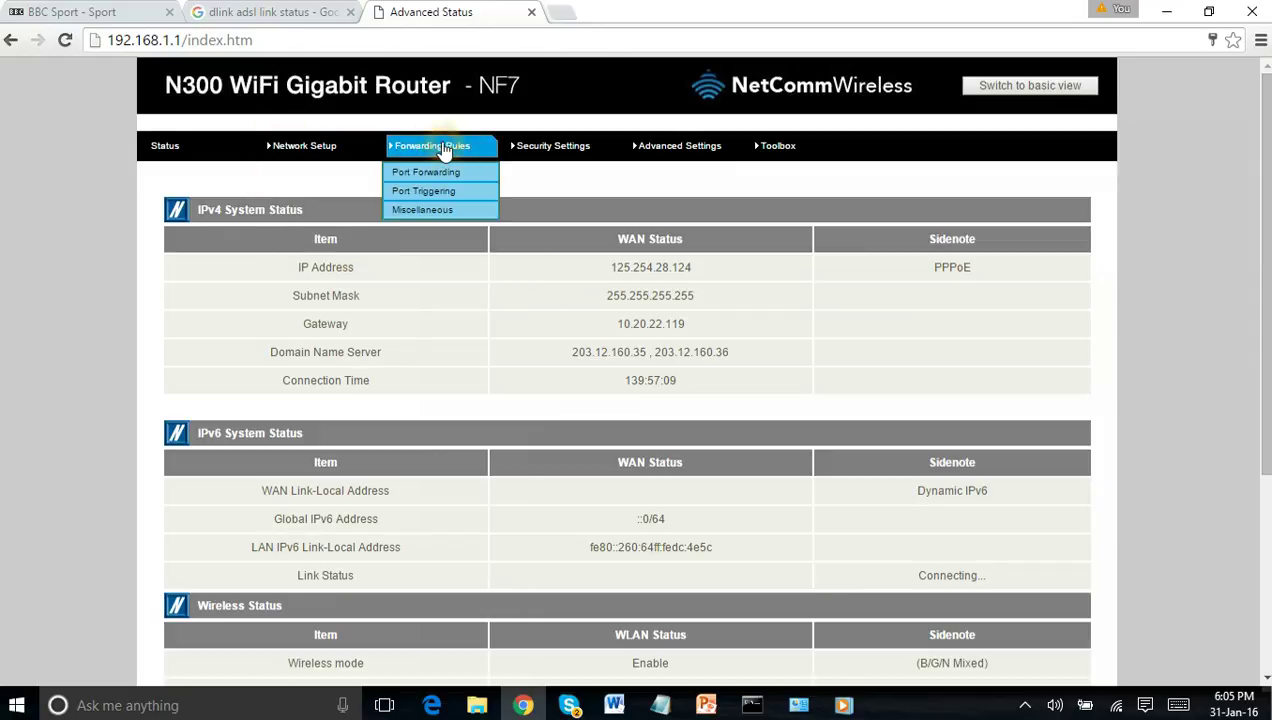
{"action": "mouse_move", "coordinate": [559, 153]}
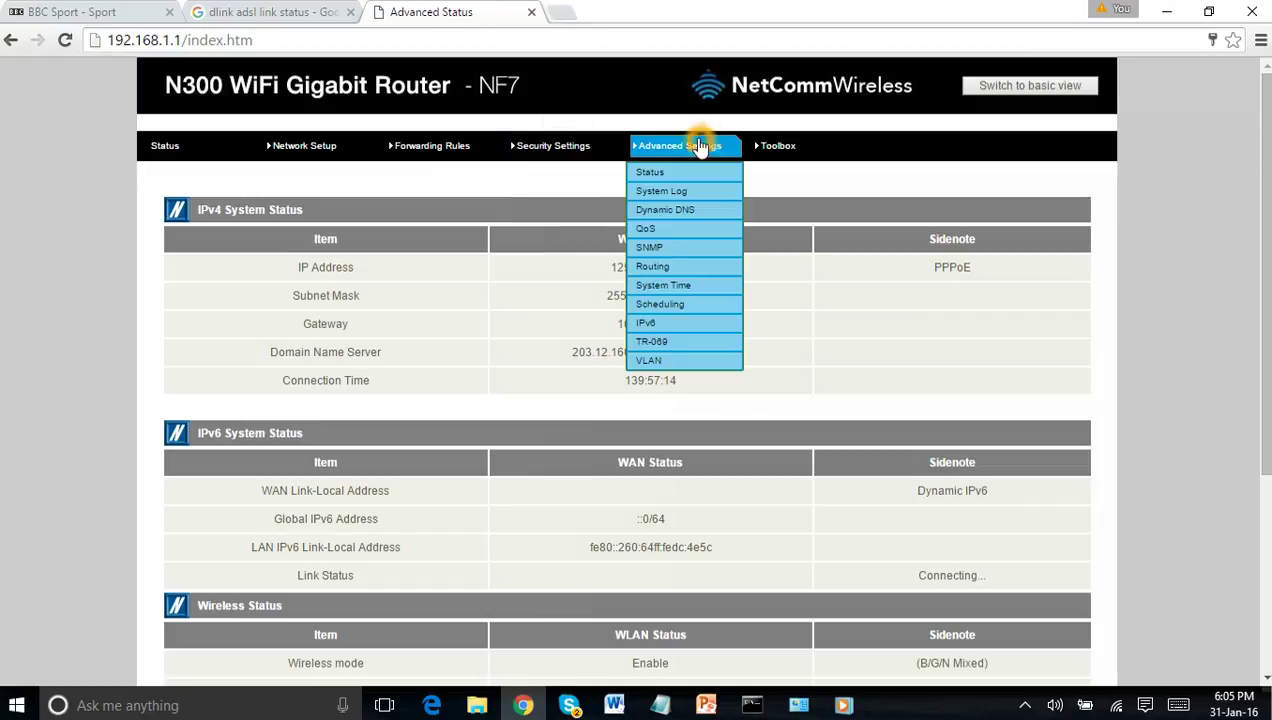
{"action": "mouse_move", "coordinate": [771, 146]}
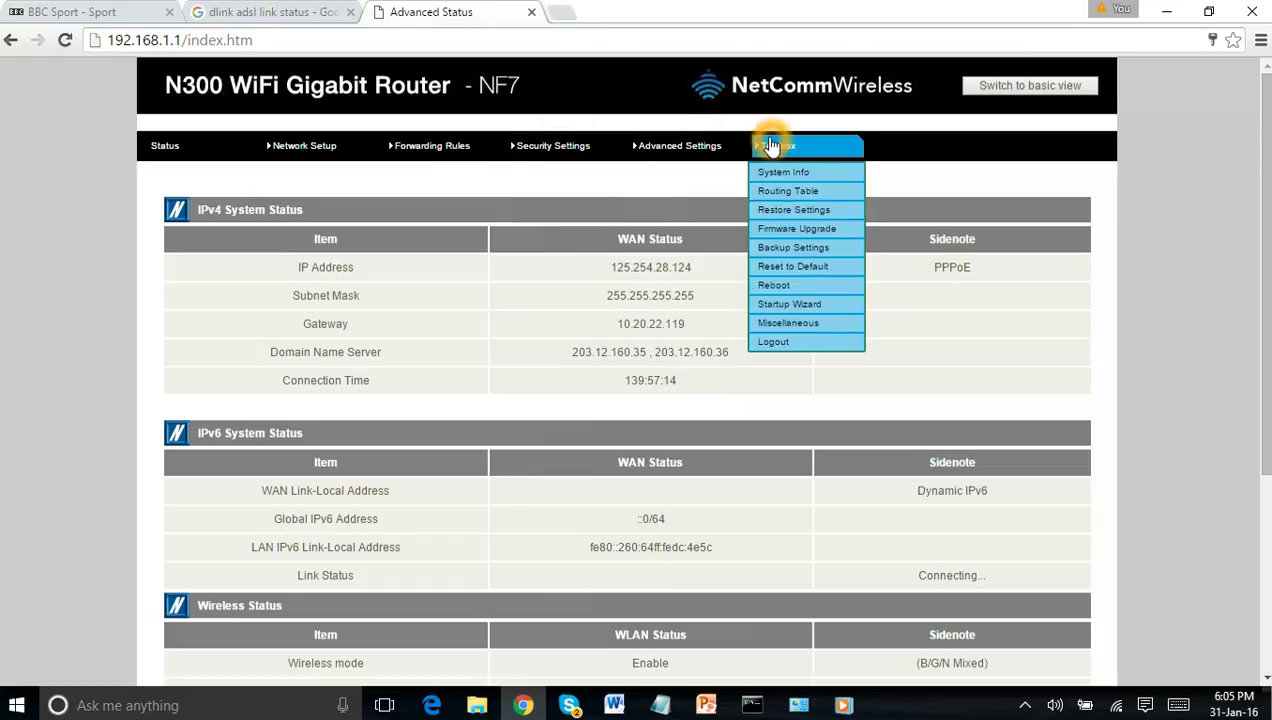
{"action": "left_click", "coordinate": [172, 158]}
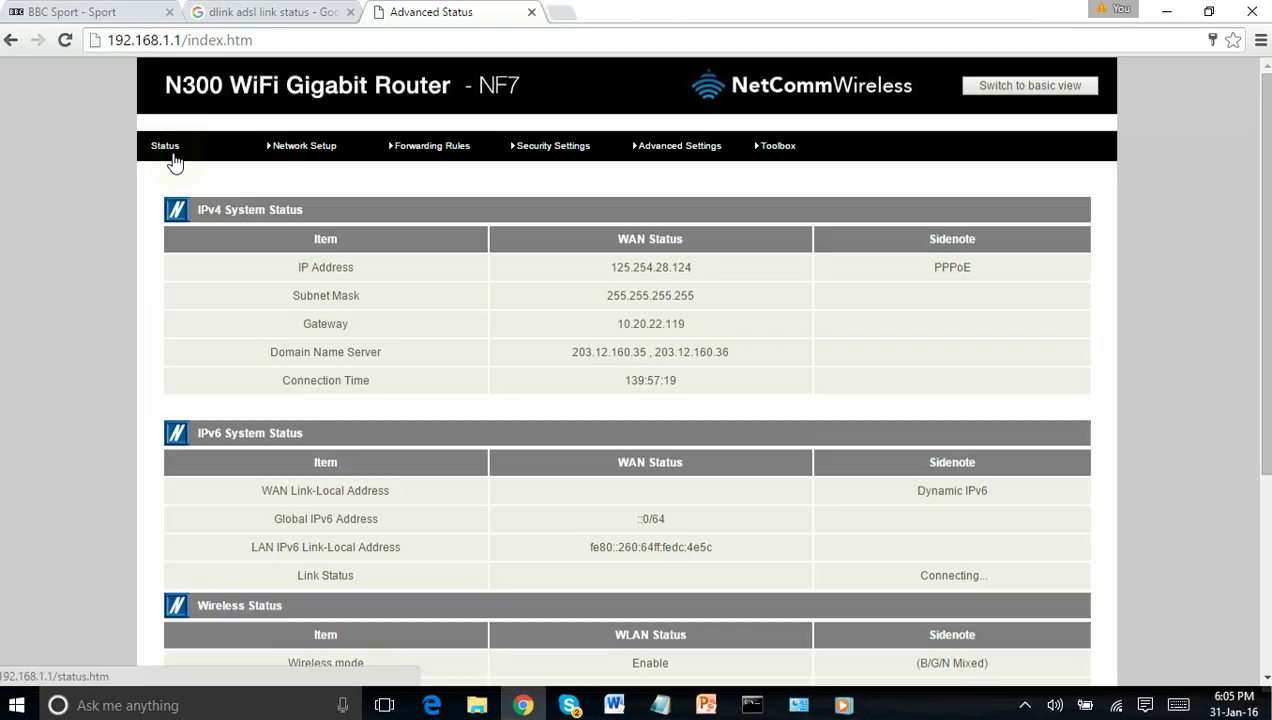
Step: Check the WAN IP address under IPv4 System Status and compare it with the D-Link DSL-2640T status picture in the image search tab
{"action": "left_click", "coordinate": [698, 274]}
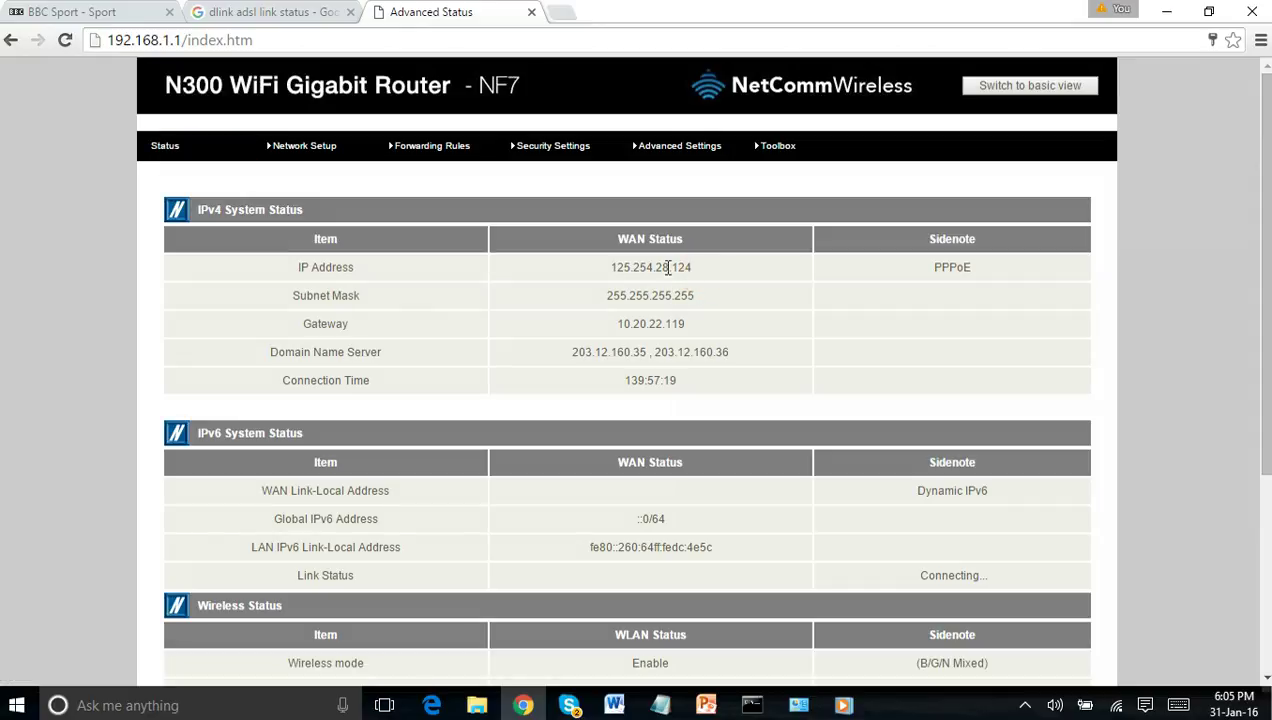
{"action": "left_click", "coordinate": [613, 262]}
{"action": "left_click", "coordinate": [668, 242]}
{"action": "left_click", "coordinate": [683, 266]}
{"action": "left_click", "coordinate": [249, 12]}
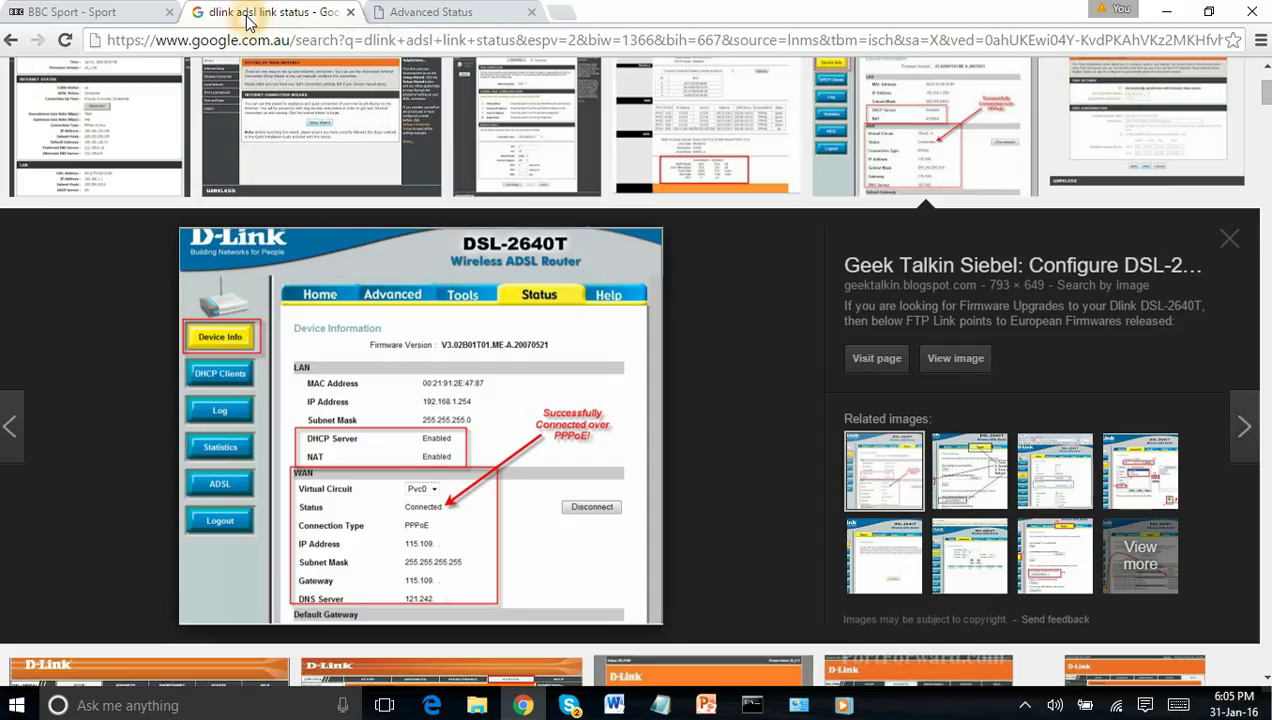
{"action": "left_click", "coordinate": [250, 17]}
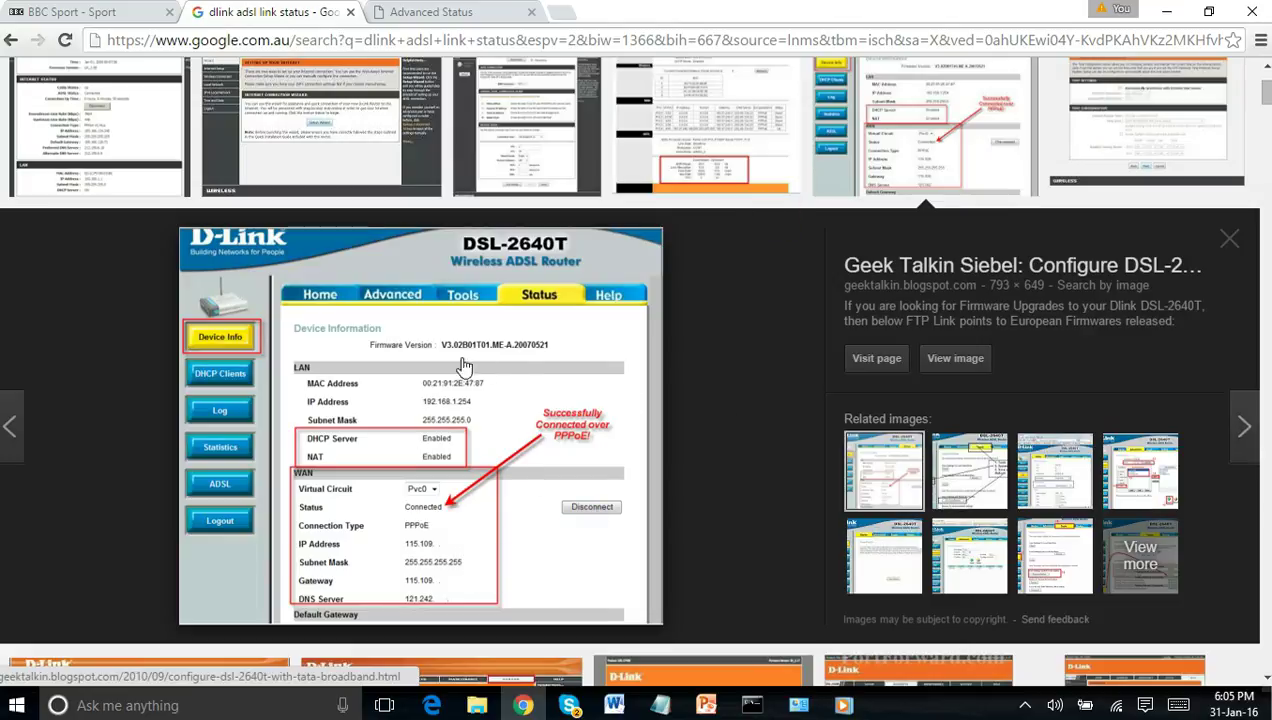
Step: Return to the Word guide and read the router login and status pictures of section 6.1 and section 7 on browser proxy settings
{"action": "left_click", "coordinate": [613, 703]}
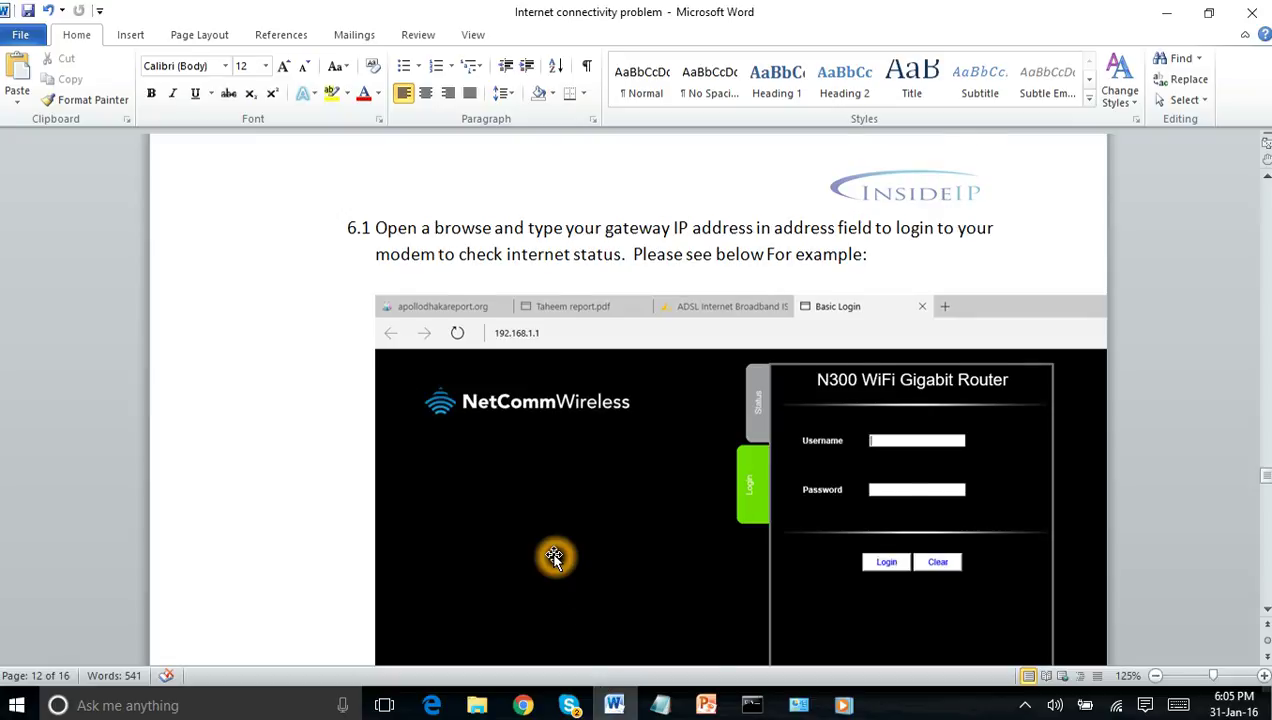
{"action": "scroll", "coordinate": [554, 557], "scroll_direction": "down", "scroll_amount": 10}
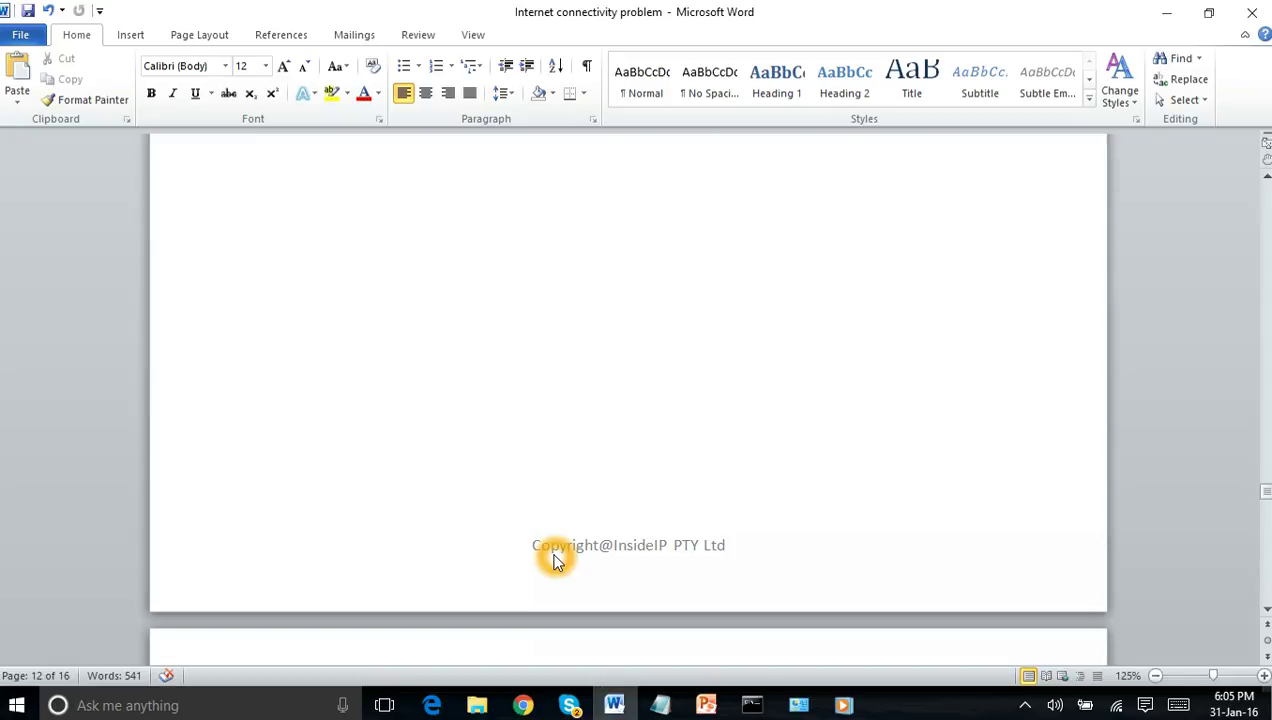
{"action": "scroll", "coordinate": [556, 559], "scroll_direction": "down", "scroll_amount": 6}
{"action": "scroll", "coordinate": [554, 557], "scroll_direction": "down", "scroll_amount": 3}
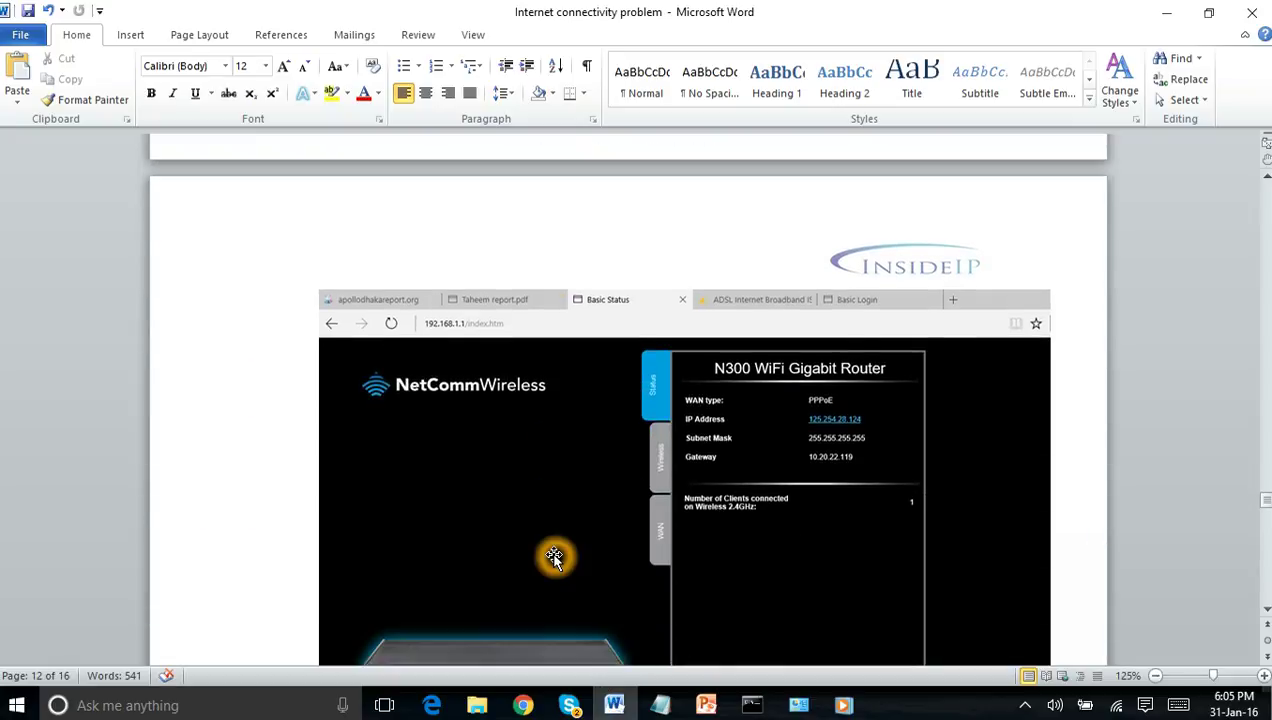
{"action": "scroll", "coordinate": [554, 557], "scroll_direction": "up", "scroll_amount": 5}
{"action": "scroll", "coordinate": [554, 557], "scroll_direction": "down", "scroll_amount": 15}
{"action": "scroll", "coordinate": [554, 557], "scroll_direction": "up", "scroll_amount": 5}
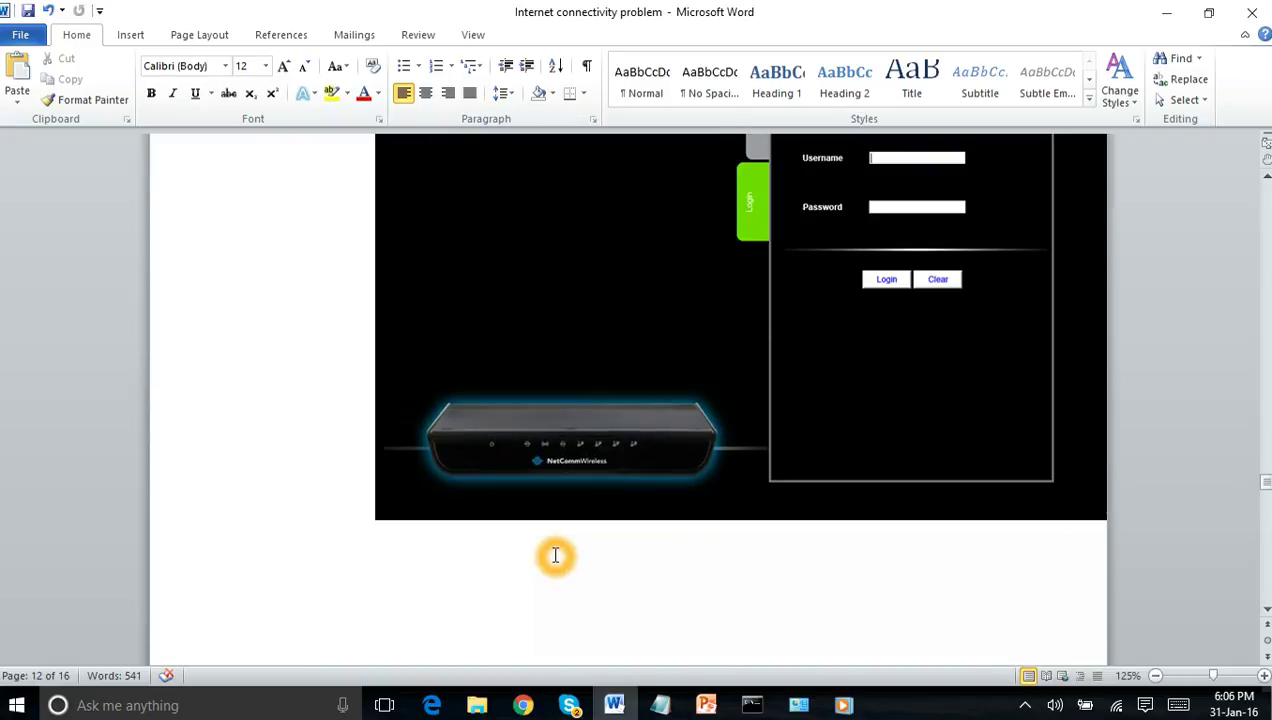
{"action": "scroll", "coordinate": [555, 555], "scroll_direction": "down", "scroll_amount": 6}
{"action": "scroll", "coordinate": [555, 555], "scroll_direction": "down", "scroll_amount": 15}
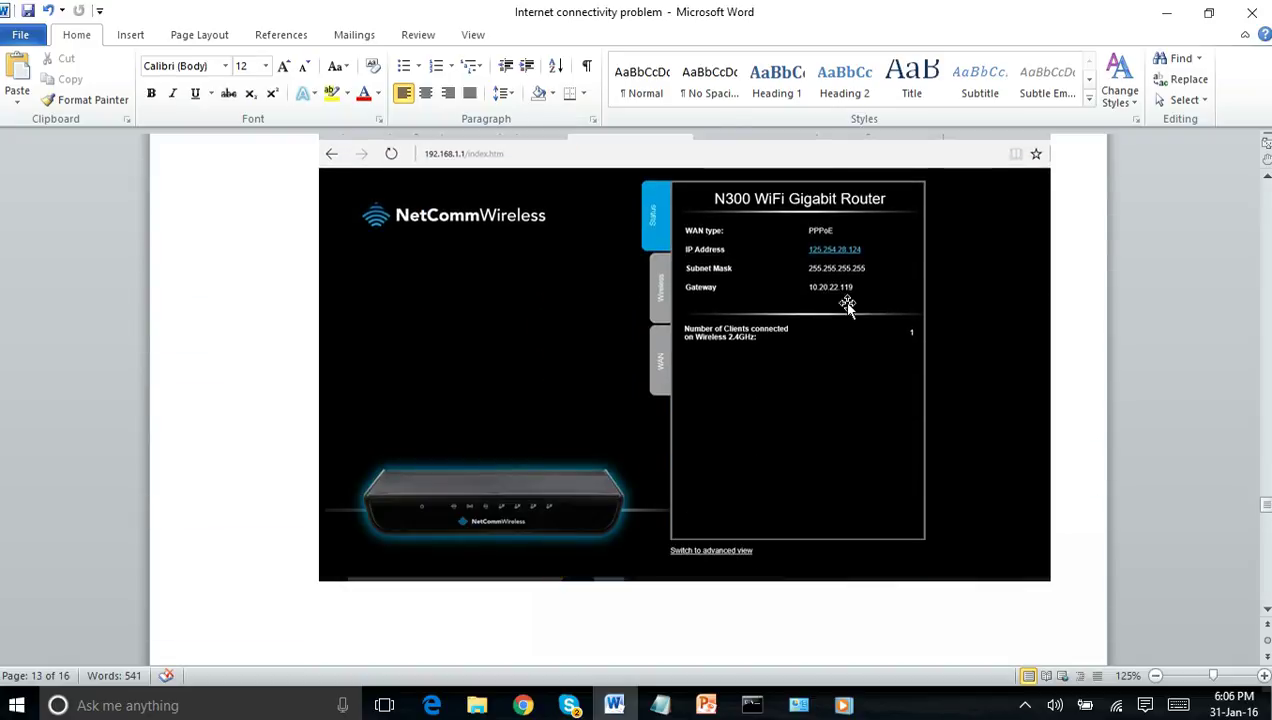
{"action": "scroll", "coordinate": [738, 439], "scroll_direction": "down", "scroll_amount": 9}
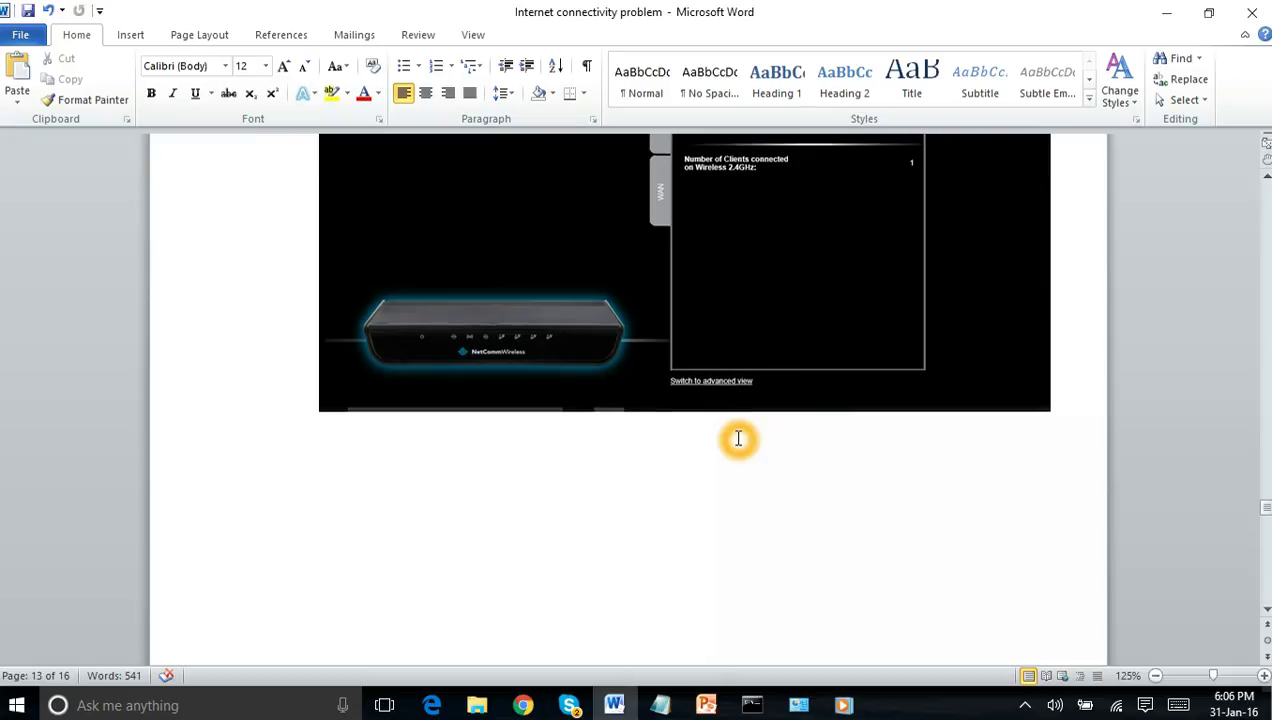
{"action": "scroll", "coordinate": [738, 439], "scroll_direction": "down", "scroll_amount": 15}
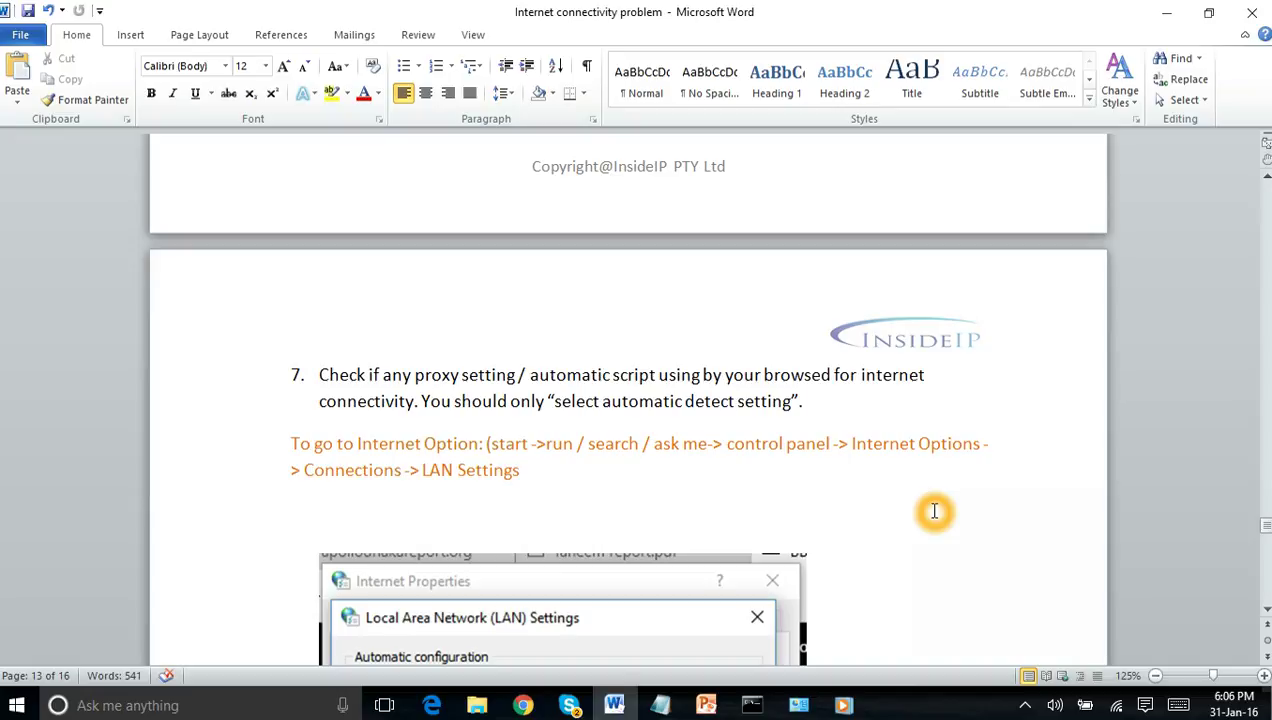
Step: Search Windows for Control Panel and open its Internet Options
{"action": "left_click", "coordinate": [140, 706]}
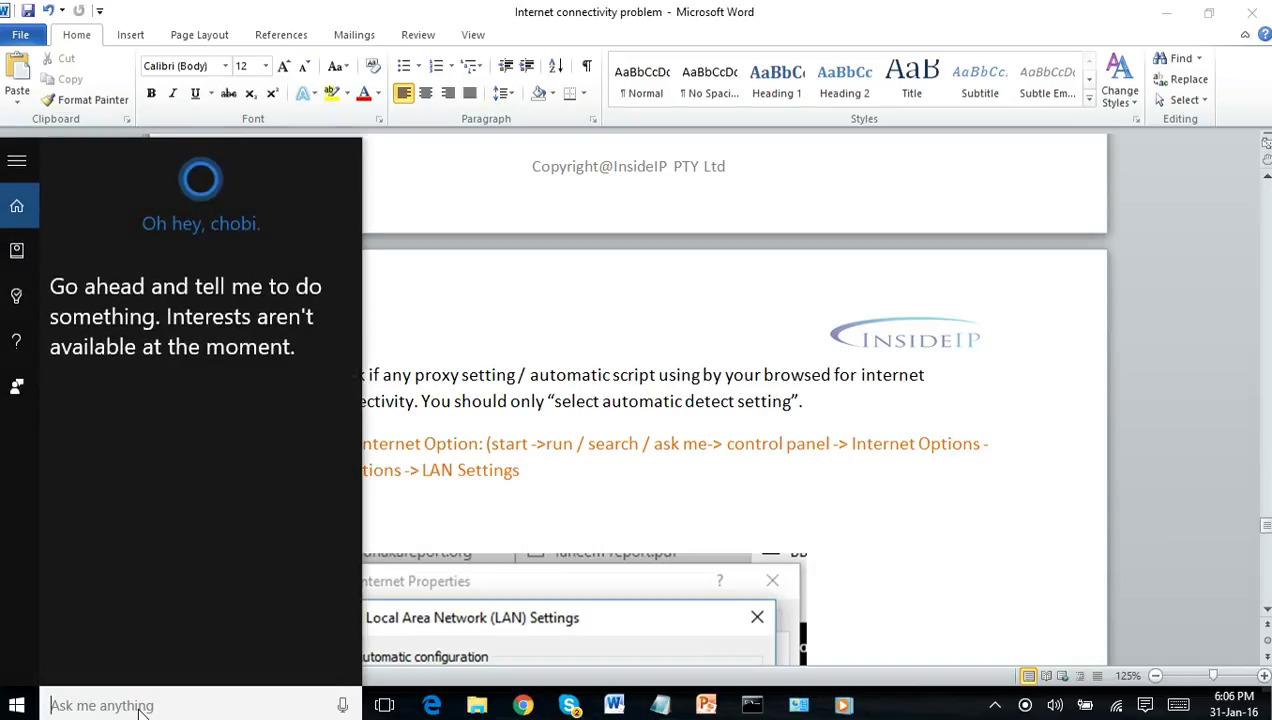
{"action": "type", "text": "c"}
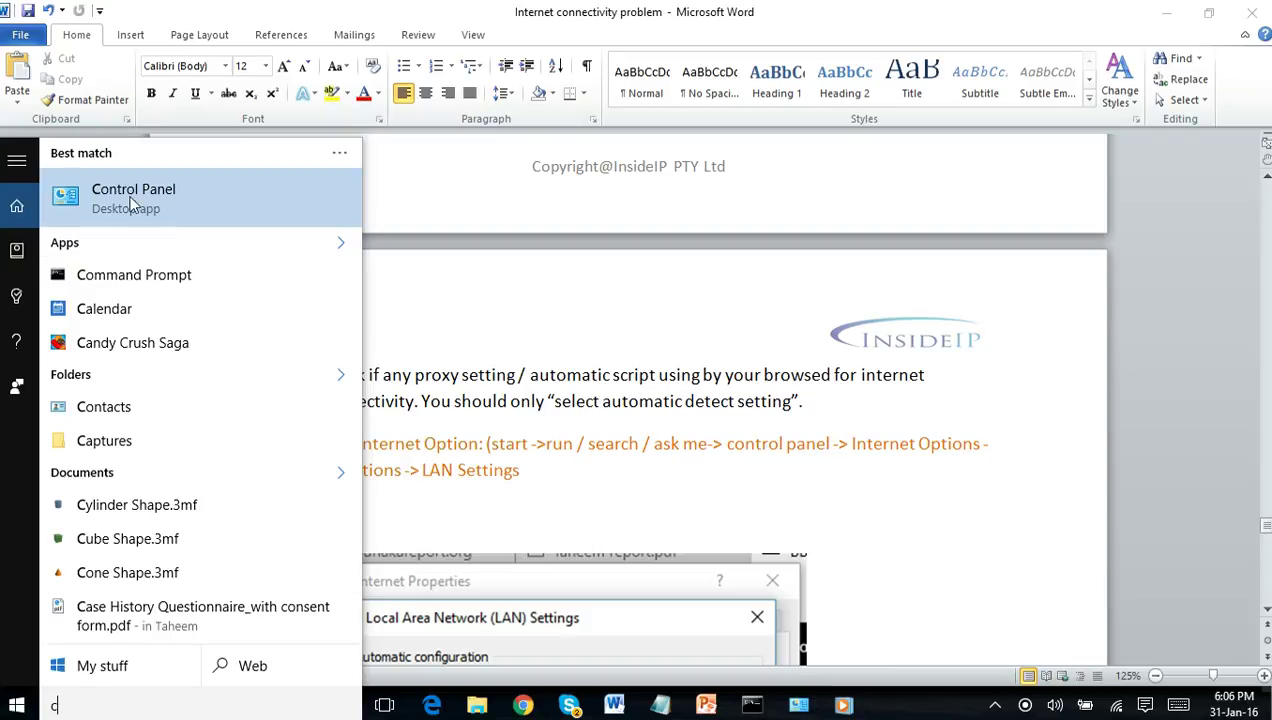
{"action": "left_click", "coordinate": [118, 186]}
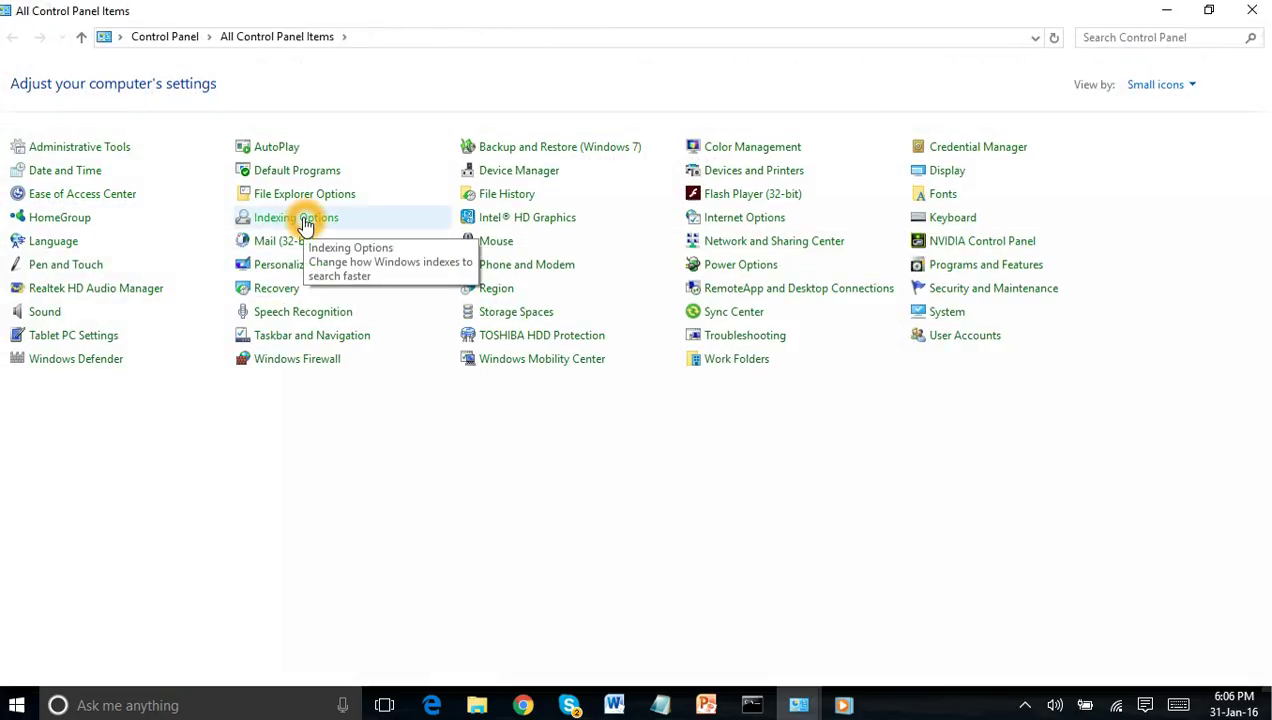
{"action": "left_click", "coordinate": [767, 222]}
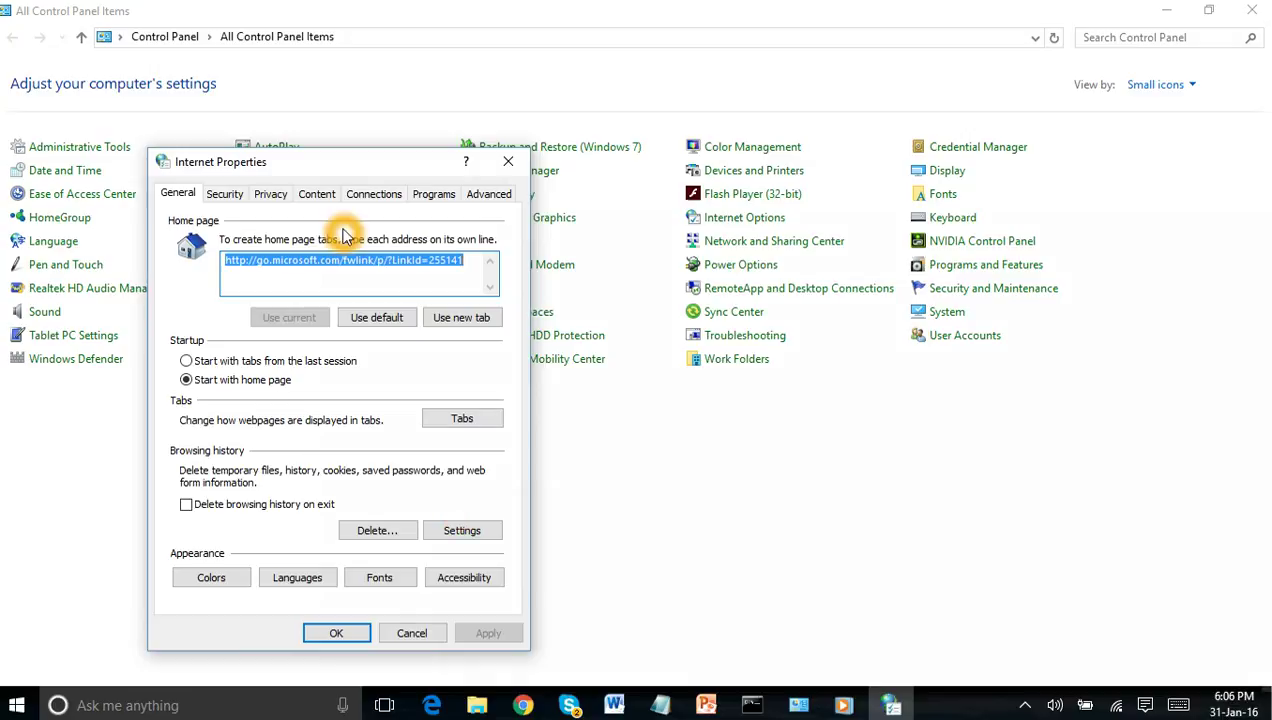
Step: Open the LAN settings from the Internet Options connections and check the automatic configuration and proxy server options
{"action": "left_click", "coordinate": [374, 194]}
{"action": "left_click", "coordinate": [452, 529]}
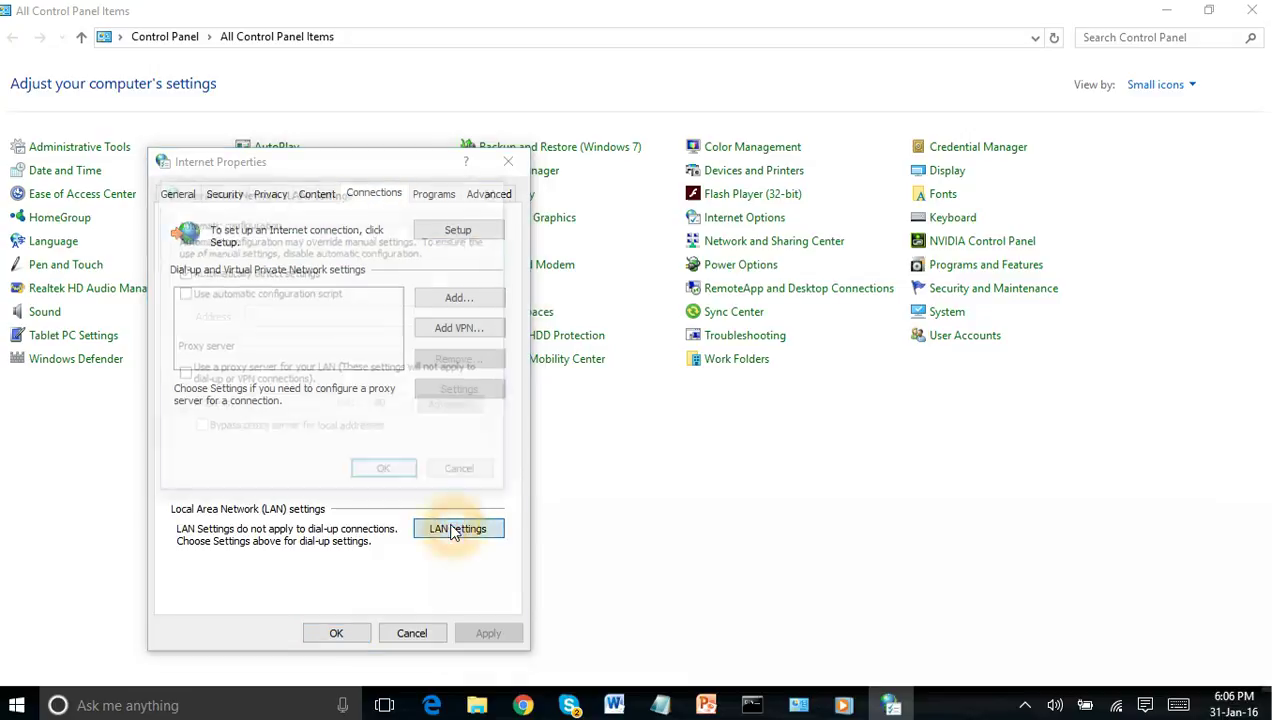
{"action": "left_click", "coordinate": [346, 443]}
{"action": "left_click", "coordinate": [282, 405]}
{"action": "left_click", "coordinate": [274, 401]}
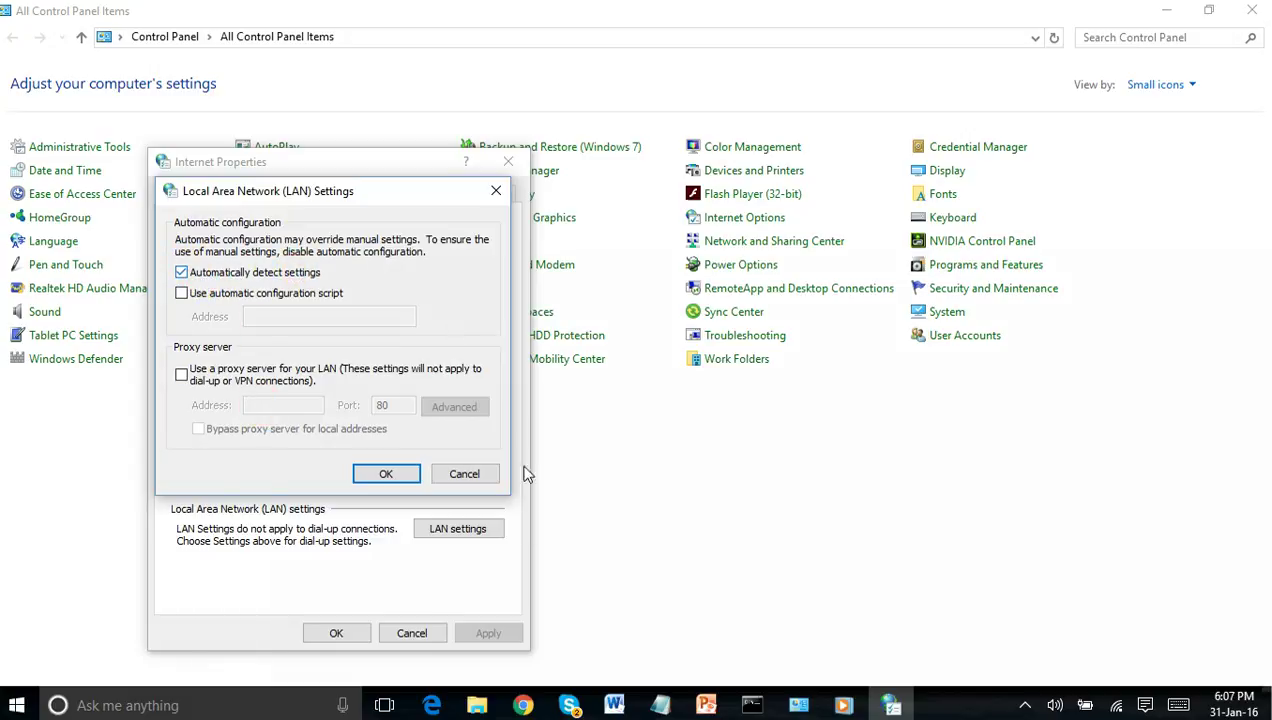
Step: Switch to Chrome and open the BBC Weather page from the BBC Sport tab to test browsing without a proxy
{"action": "left_click", "coordinate": [523, 705]}
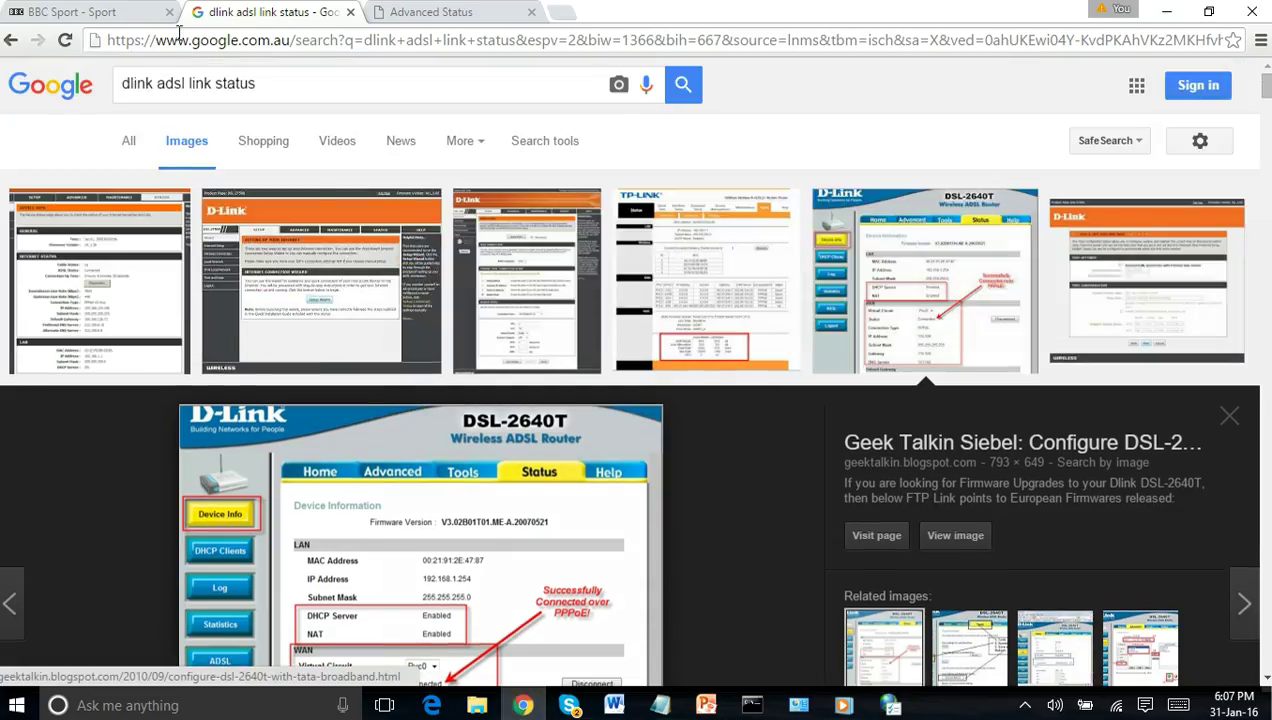
{"action": "left_click", "coordinate": [138, 13]}
{"action": "left_click", "coordinate": [546, 76]}
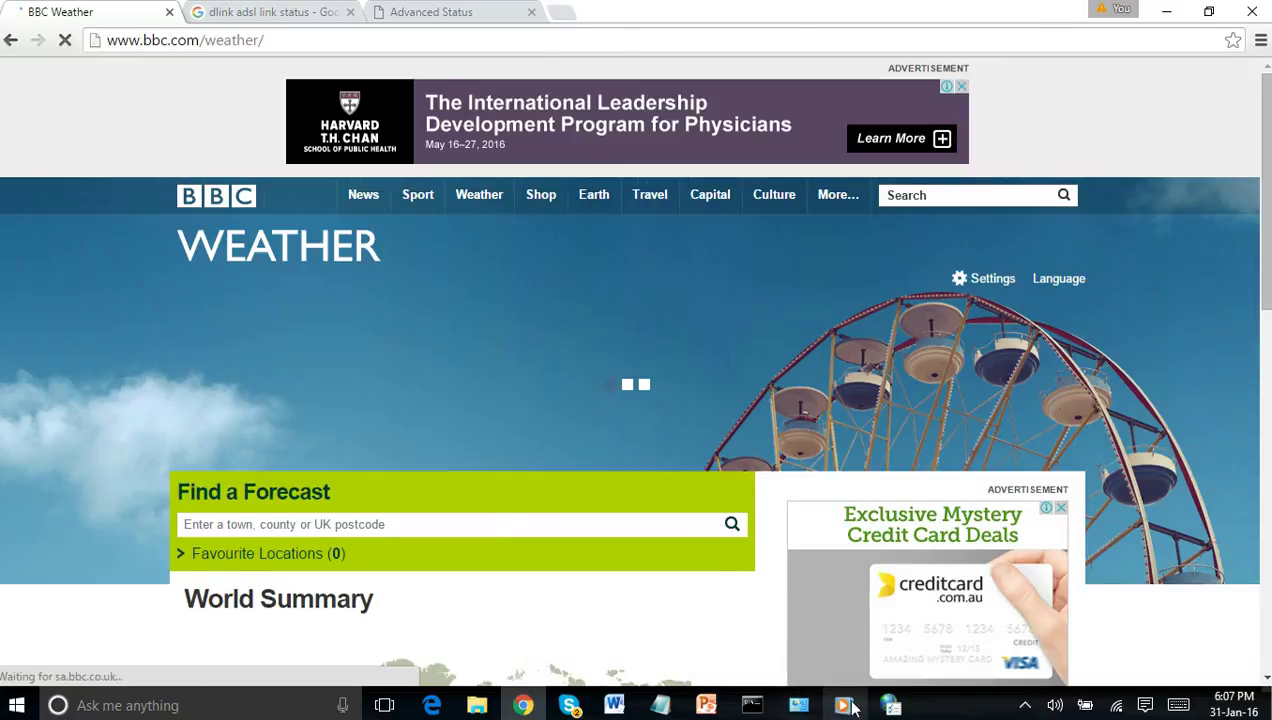
Step: Enable the proxy server for the LAN with address 10.1.1.1 and save the Internet Options
{"action": "left_click", "coordinate": [890, 705]}
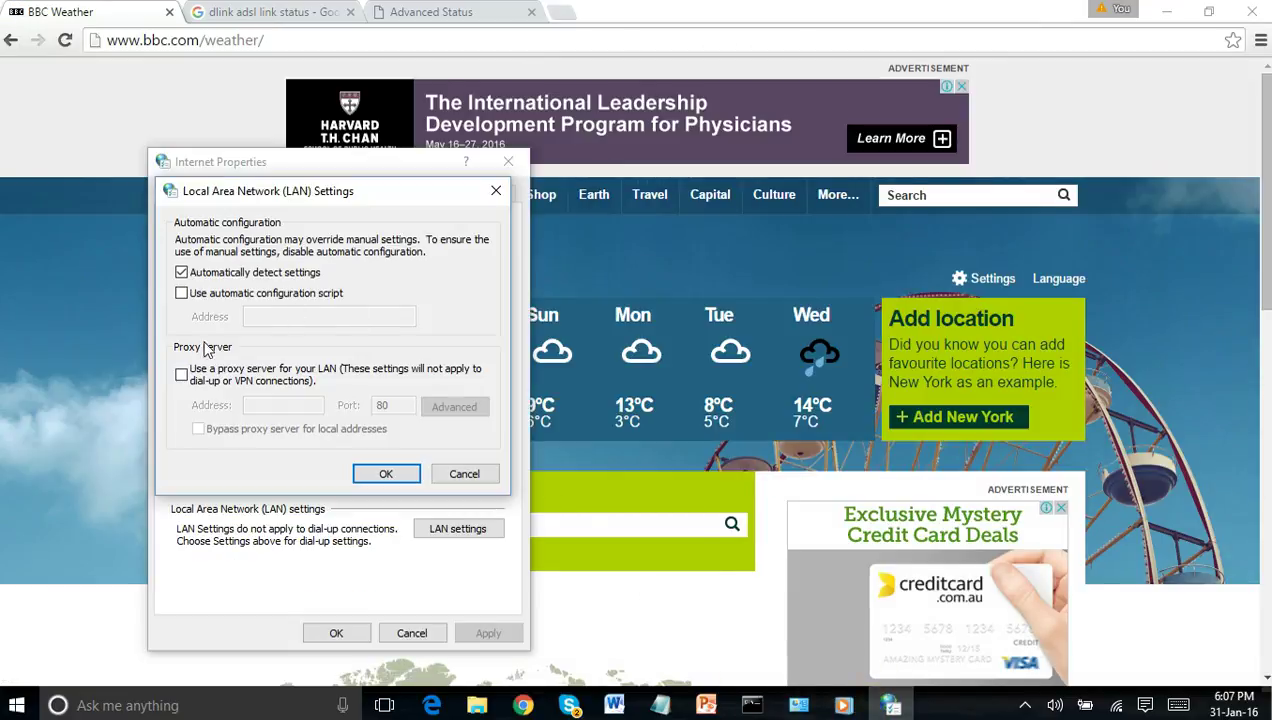
{"action": "left_click", "coordinate": [181, 374]}
{"action": "left_click", "coordinate": [263, 404]}
{"action": "type", "text": "10"}
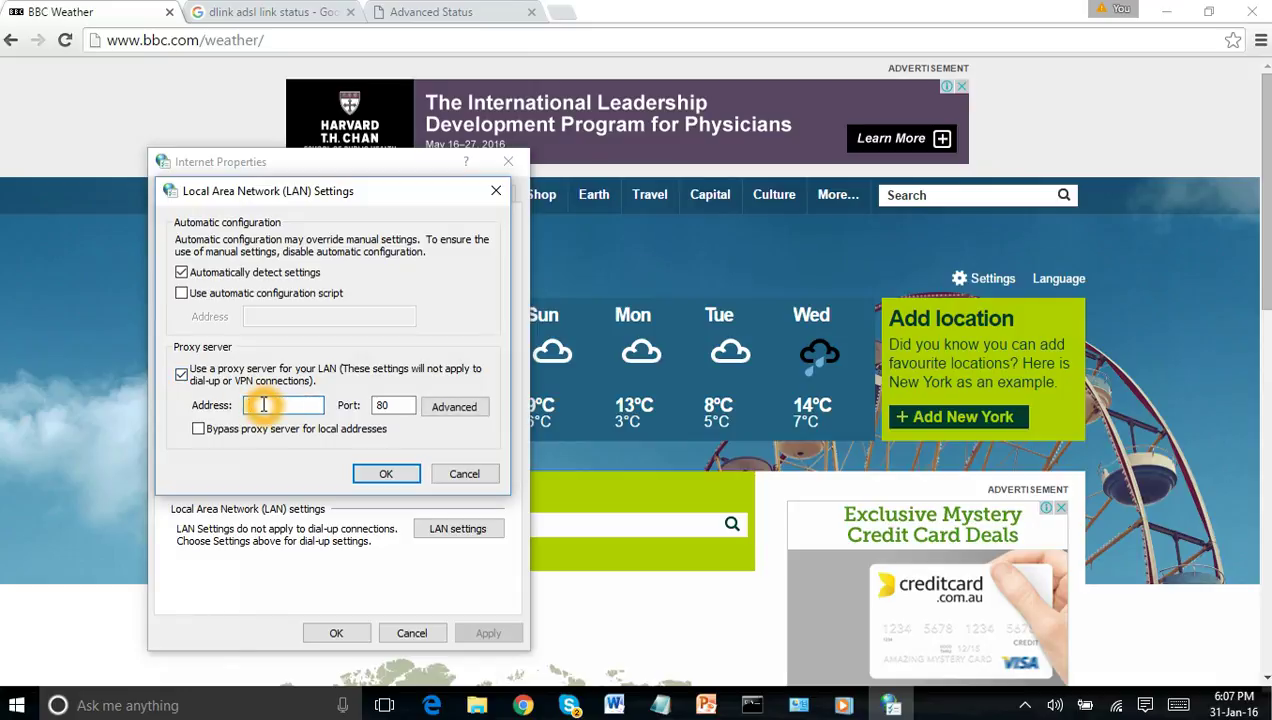
{"action": "type", "text": ".1.1.1"}
{"action": "left_click", "coordinate": [405, 474]}
{"action": "left_click", "coordinate": [323, 633]}
Step: Open the BBC News page to test browsing through the proxy, and reload it
{"action": "left_click", "coordinate": [366, 199]}
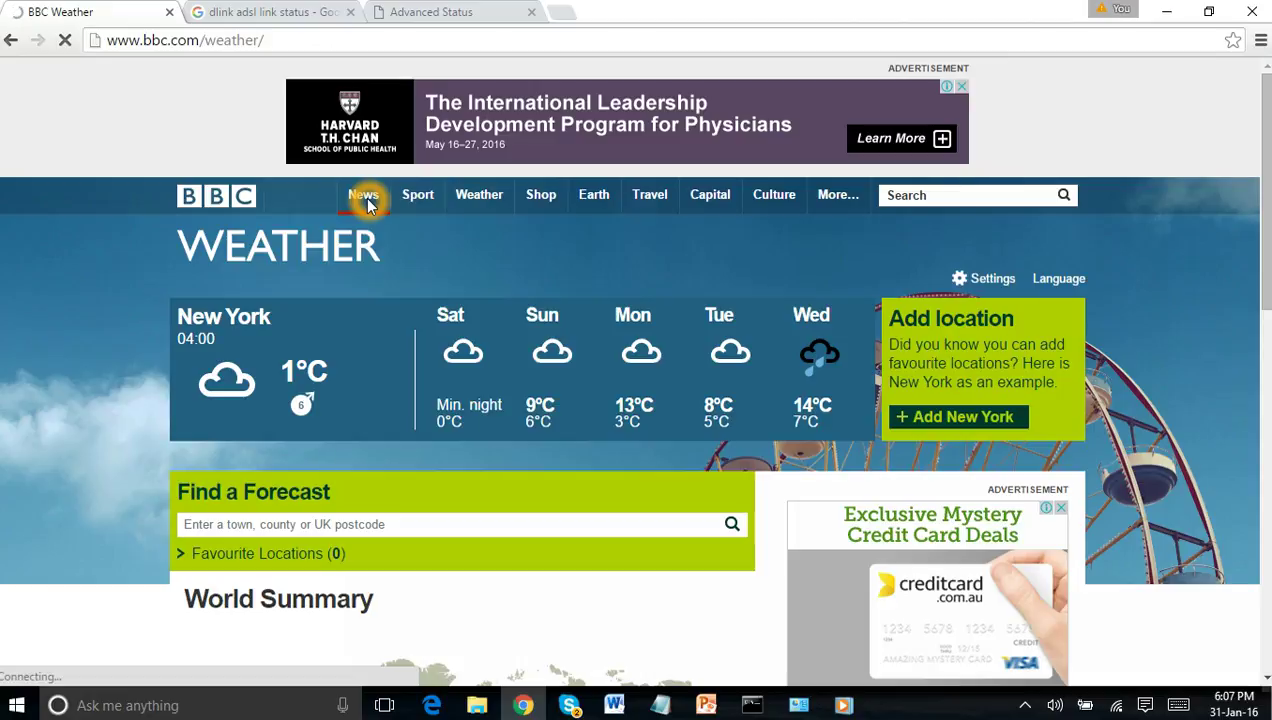
{"action": "left_click", "coordinate": [365, 197]}
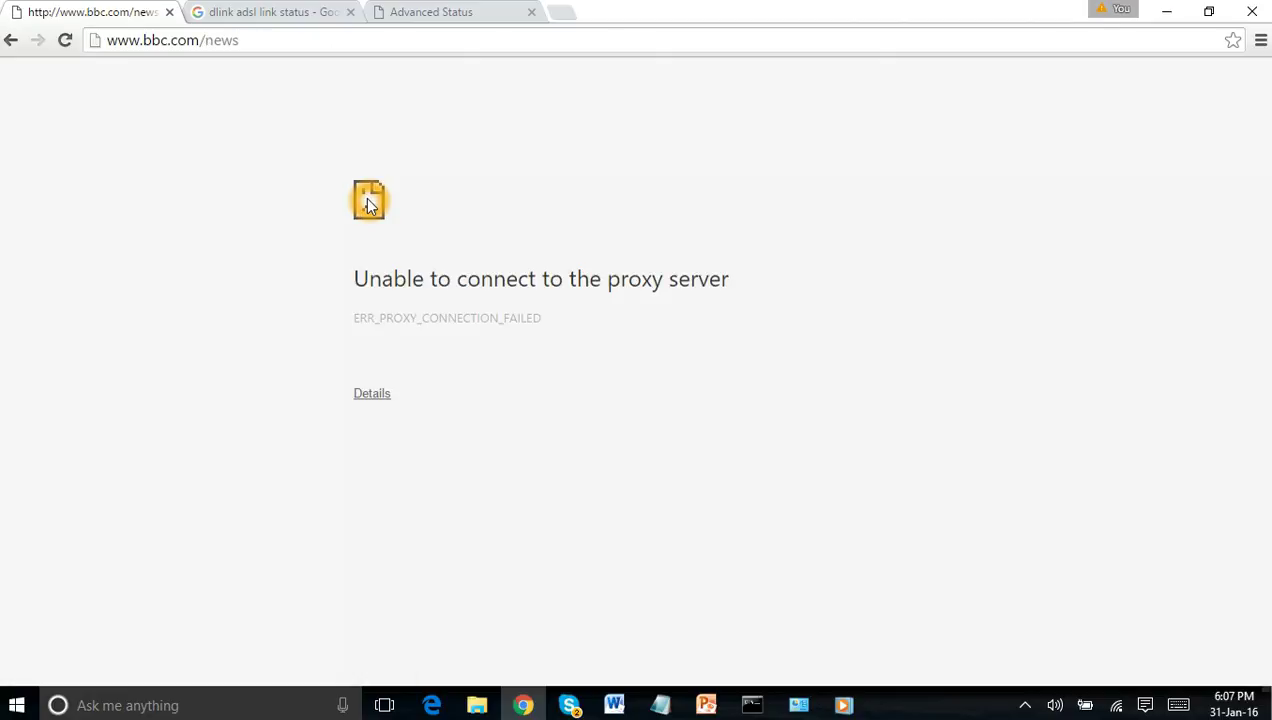
{"action": "left_click", "coordinate": [484, 300]}
{"action": "left_click", "coordinate": [726, 282]}
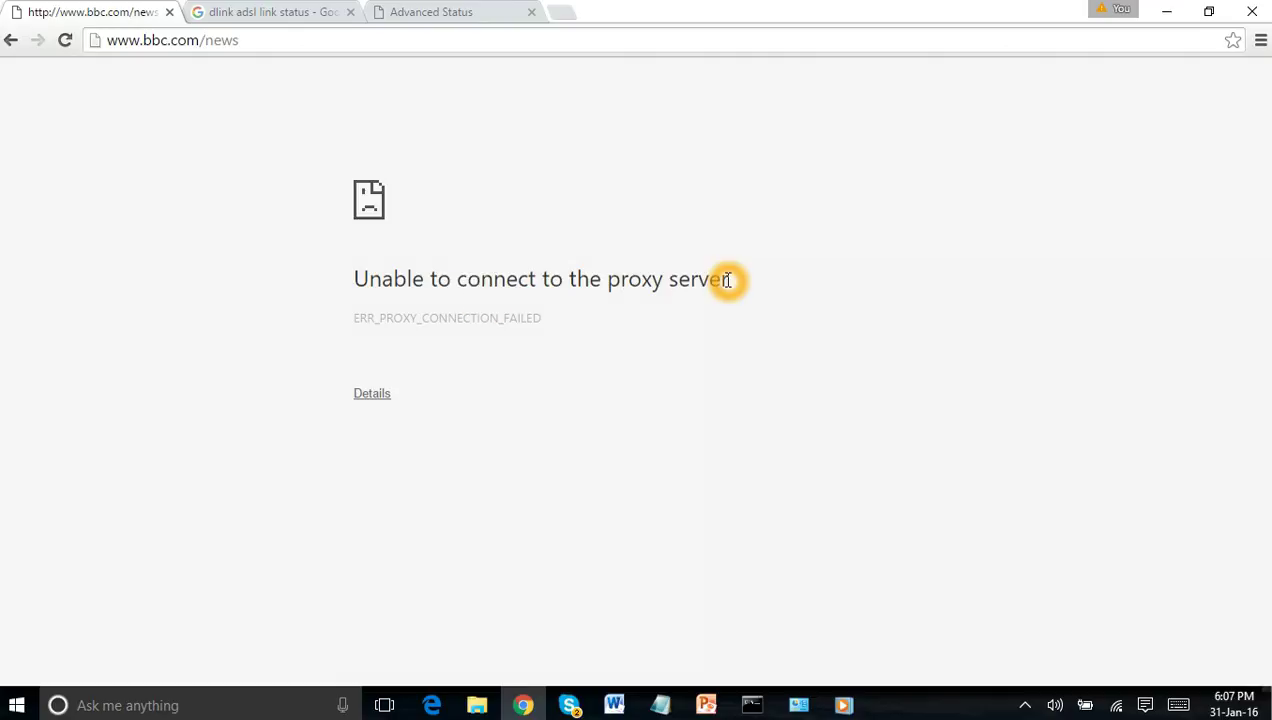
{"action": "left_click", "coordinate": [395, 319]}
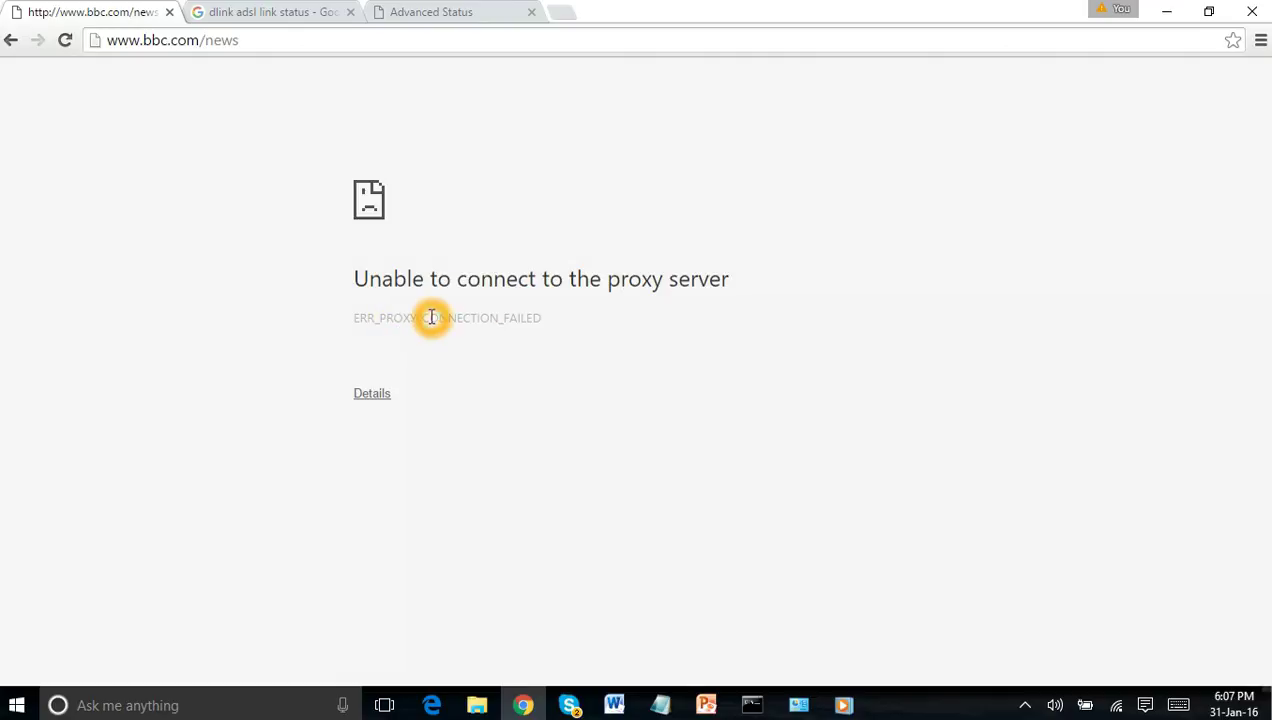
{"action": "key", "text": "F5"}
{"action": "left_click", "coordinate": [705, 502]}
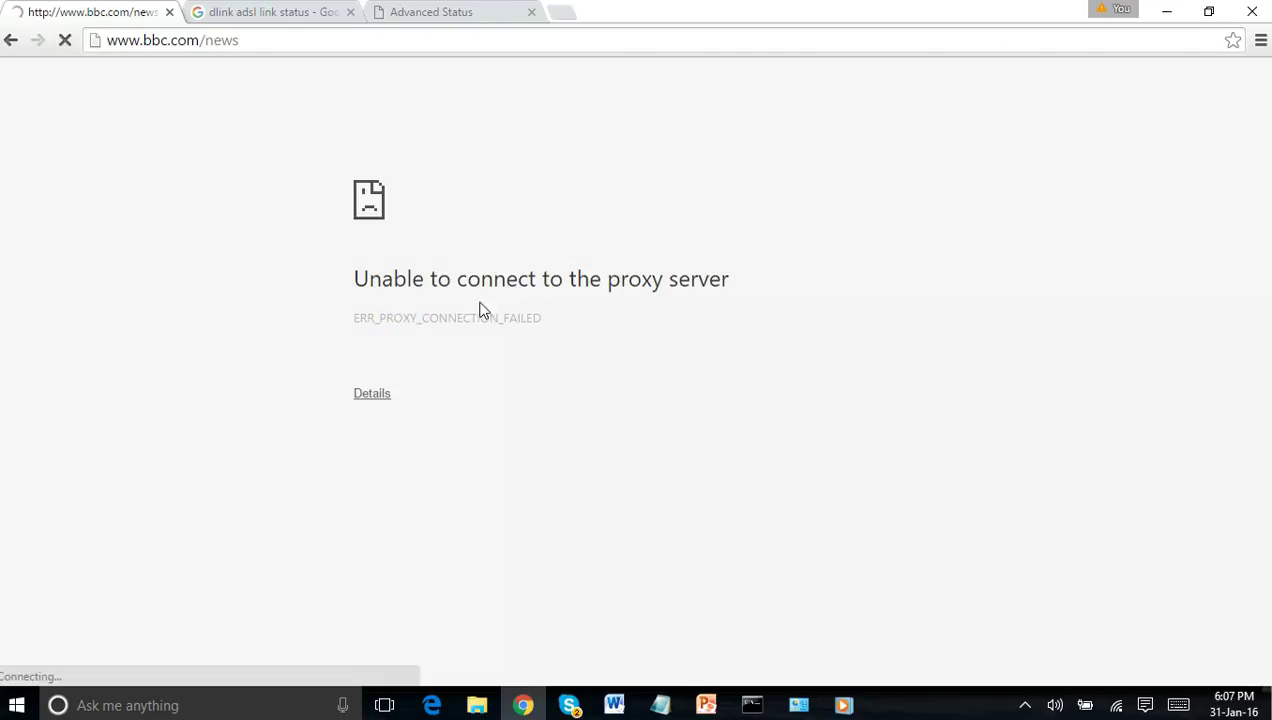
{"action": "left_click", "coordinate": [592, 557]}
{"action": "left_click", "coordinate": [268, 69]}
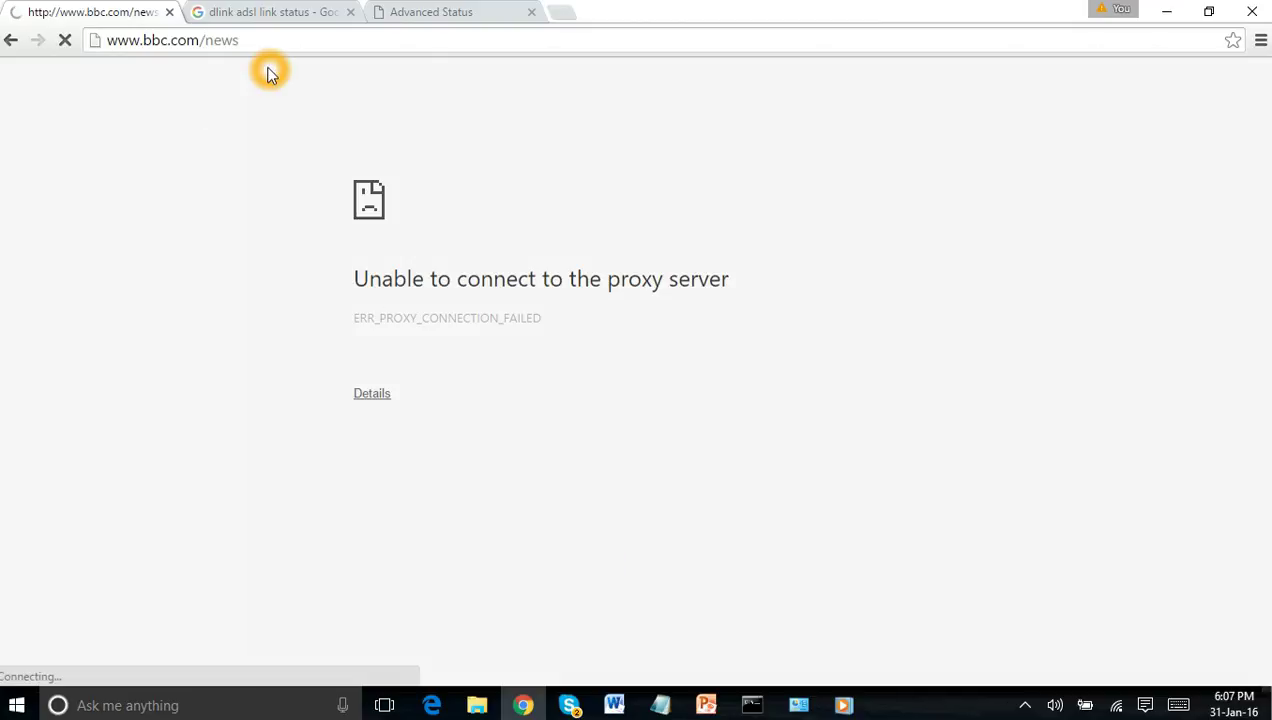
Step: Search Windows for Control Panel and reopen the LAN settings in its Internet Options
{"action": "mouse_move", "coordinate": [803, 708]}
{"action": "mouse_move", "coordinate": [1226, 627]}
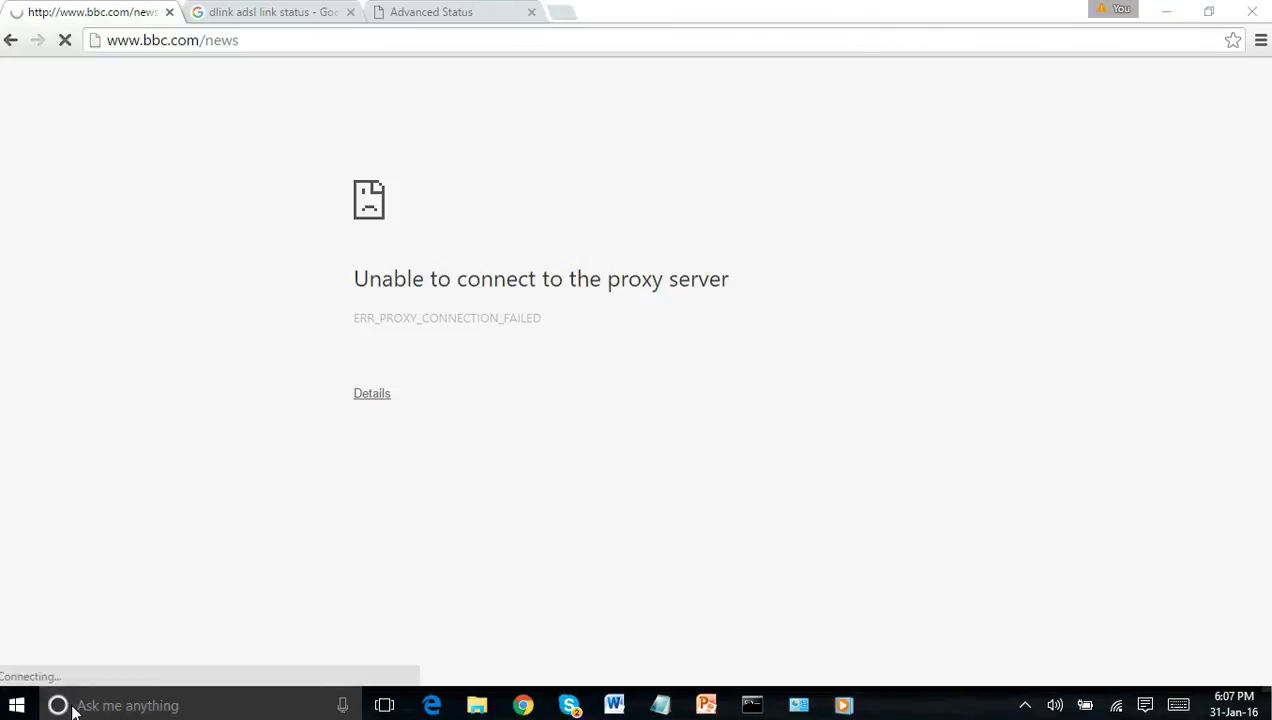
{"action": "left_click", "coordinate": [73, 706]}
{"action": "type", "text": "c"}
{"action": "left_click", "coordinate": [115, 193]}
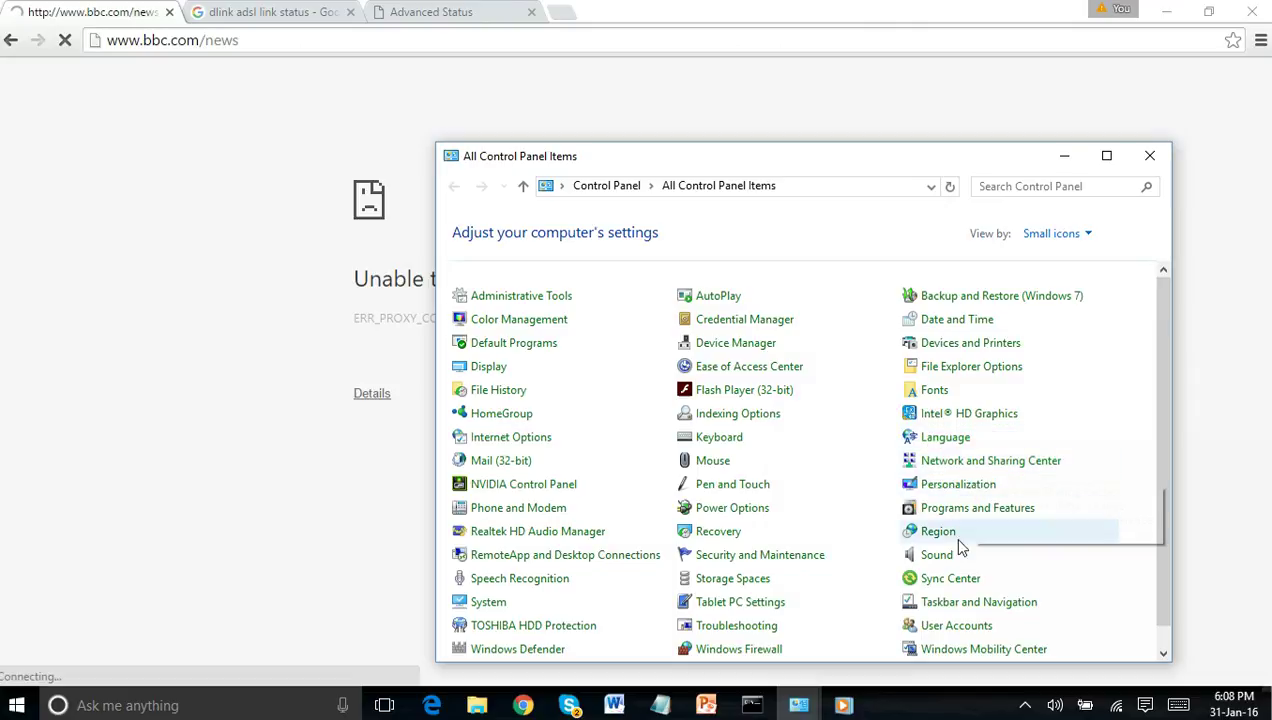
{"action": "left_click", "coordinate": [1107, 156]}
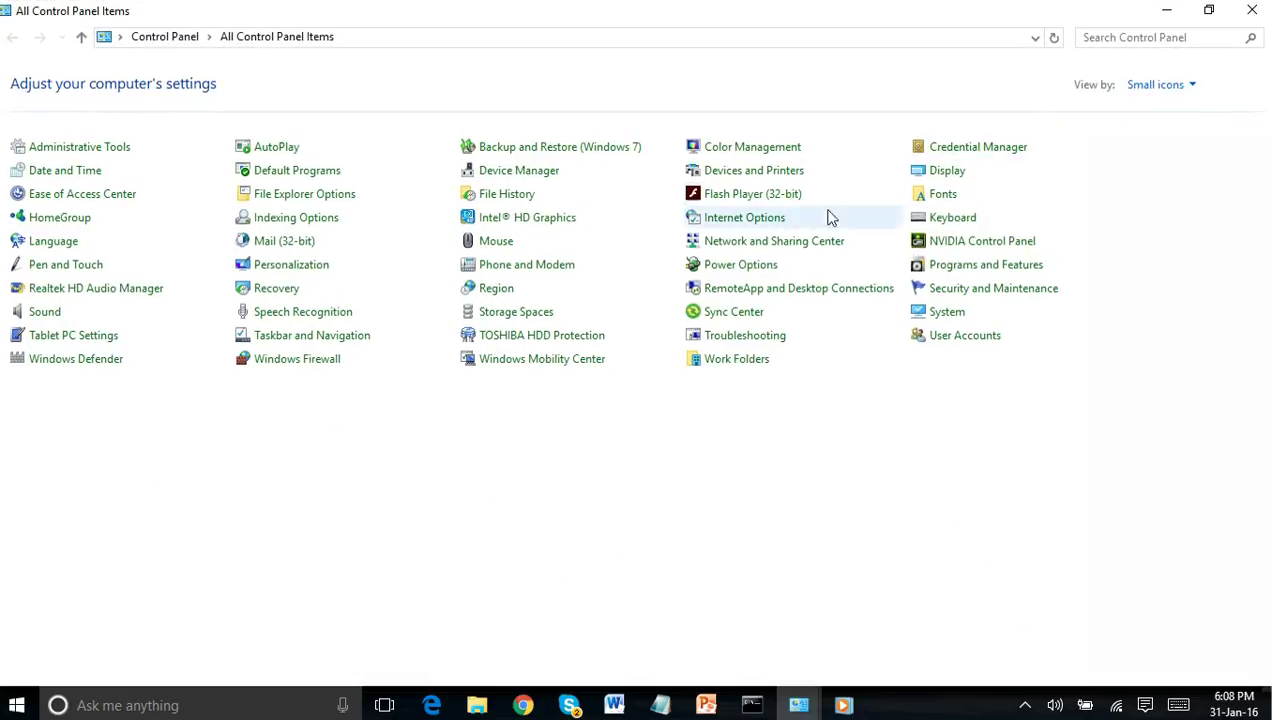
{"action": "left_click", "coordinate": [722, 228]}
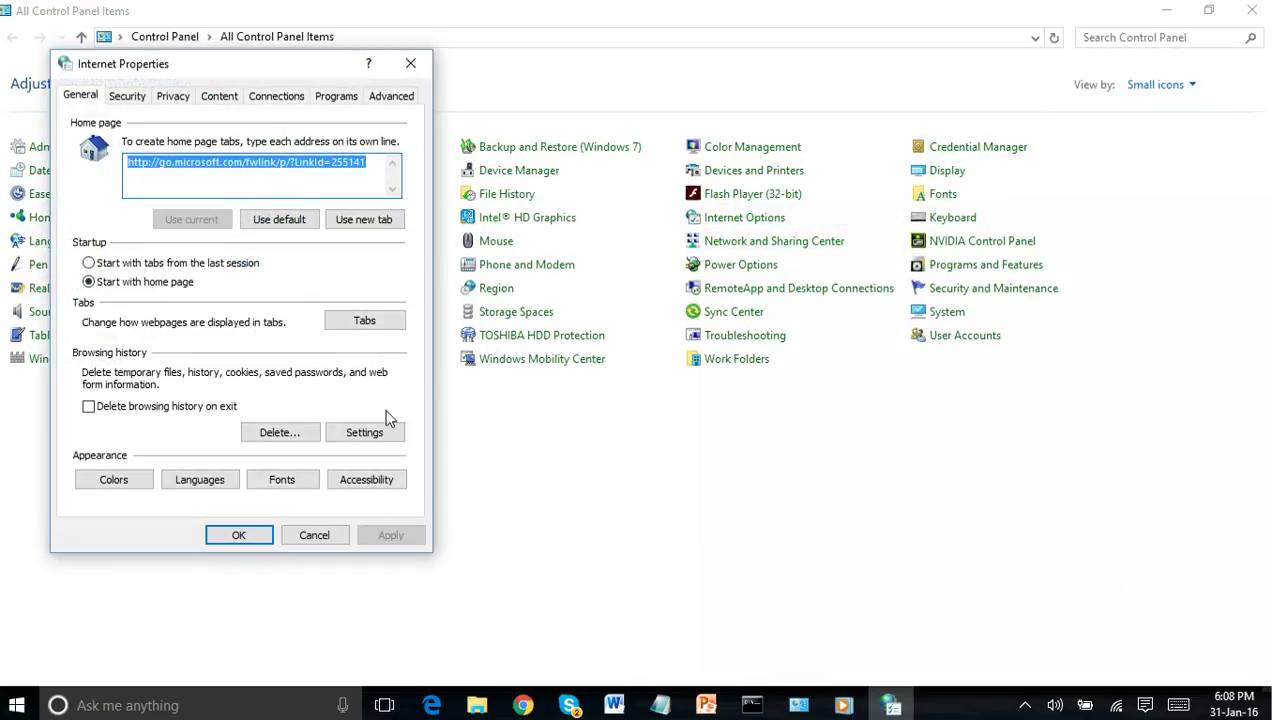
{"action": "left_click", "coordinate": [274, 95]}
{"action": "left_click", "coordinate": [345, 425]}
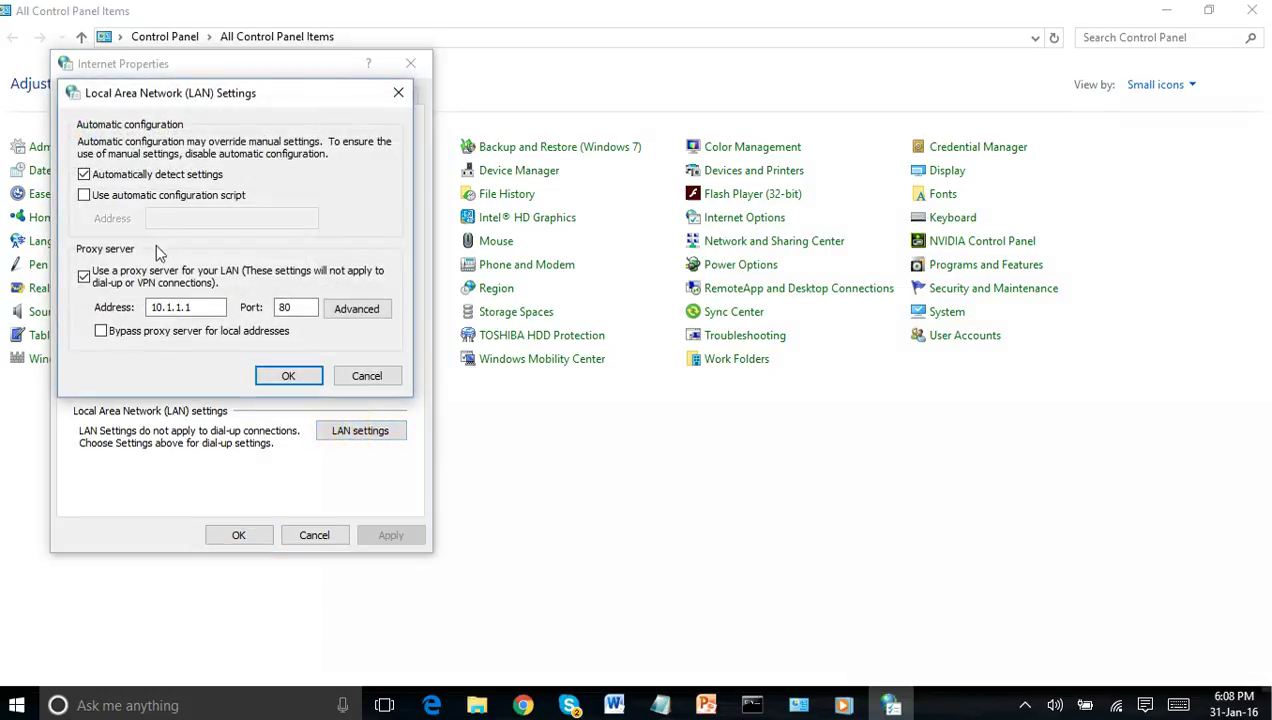
Step: Clear the proxy server address in the LAN settings
{"action": "left_click", "coordinate": [84, 276]}
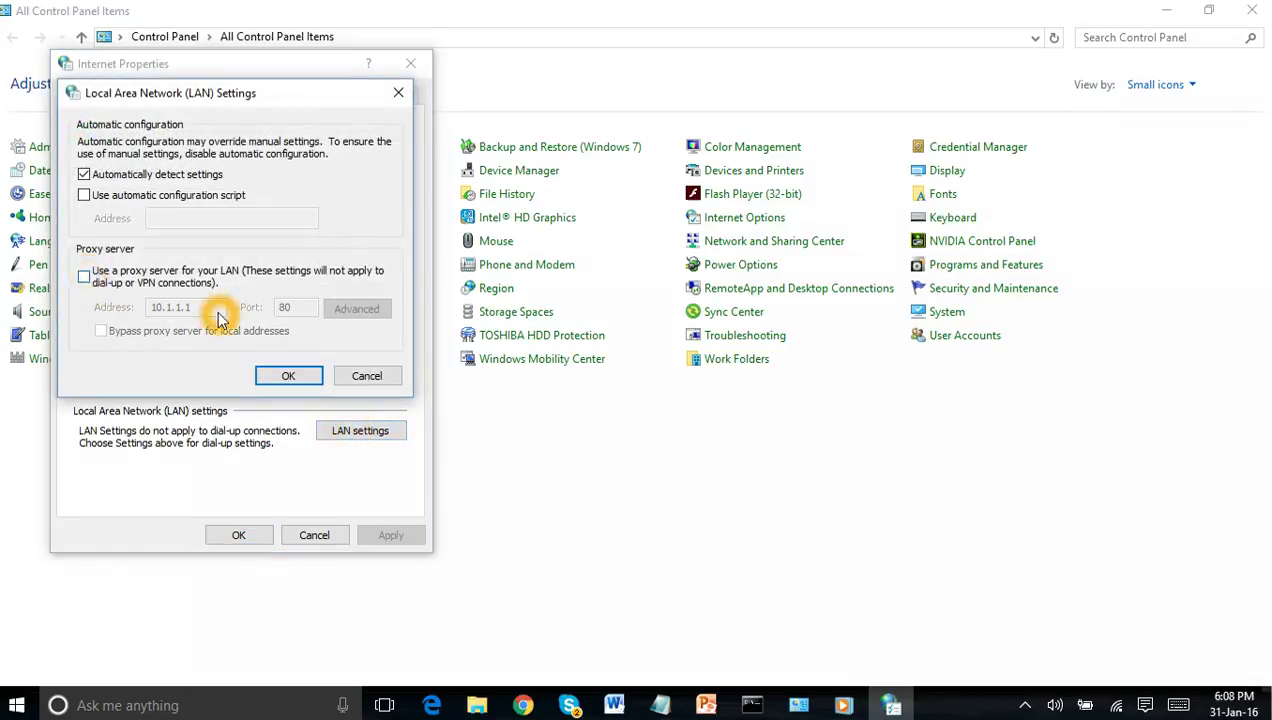
{"action": "left_click", "coordinate": [84, 276]}
{"action": "left_click", "coordinate": [205, 308]}
{"action": "left_click", "coordinate": [206, 307]}
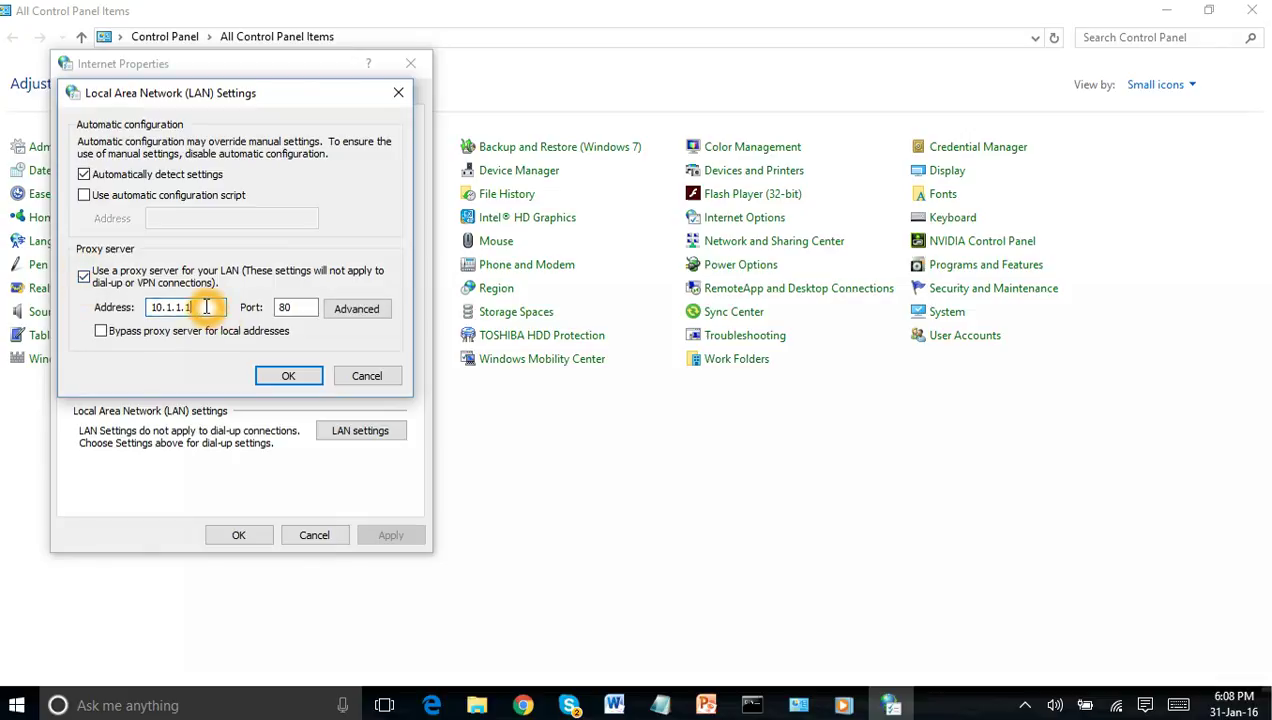
{"action": "key", "text": "BackSpace"}
{"action": "key", "text": "BackSpace"}
{"action": "key", "text": "BackSpace"}
{"action": "key", "text": "BackSpace"}
{"action": "key", "text": "BackSpace"}
{"action": "key", "text": "BackSpace"}
{"action": "key", "text": "BackSpace"}
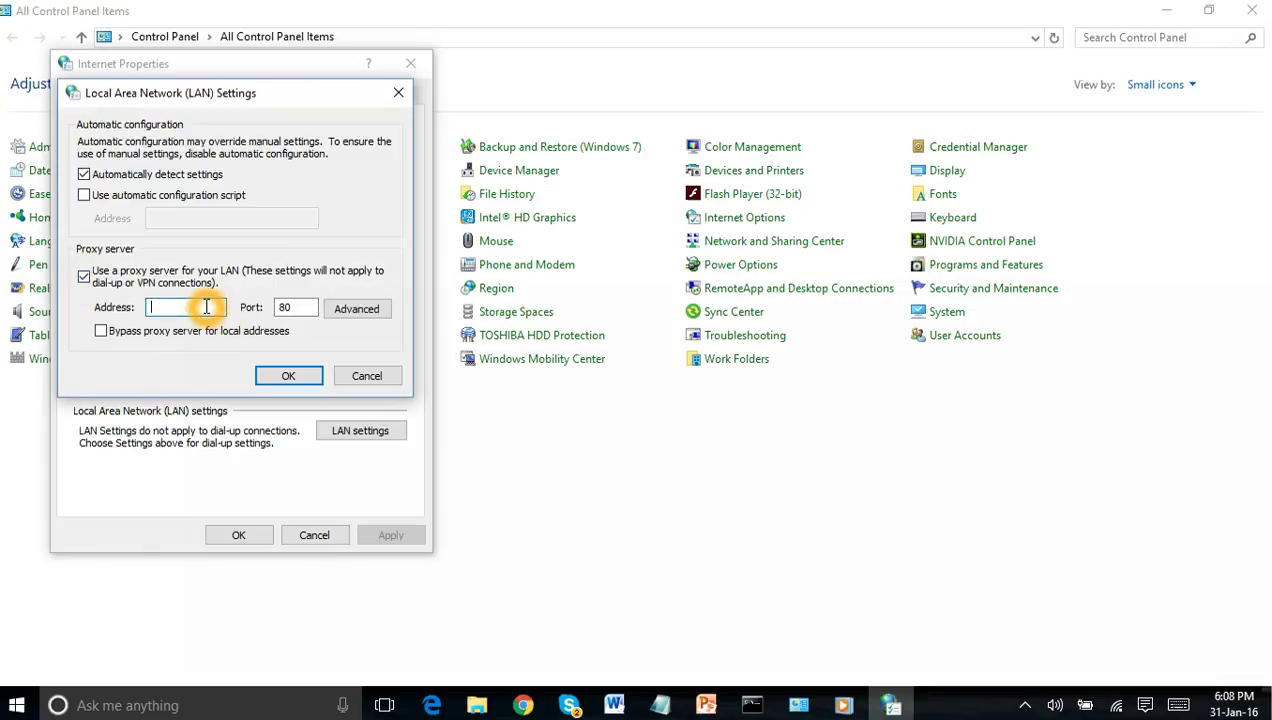
Step: Turn off the LAN proxy server, leave Automatically detect settings enabled, and save the Internet Options
{"action": "left_click", "coordinate": [86, 278]}
{"action": "left_click", "coordinate": [84, 174]}
{"action": "left_click", "coordinate": [84, 174]}
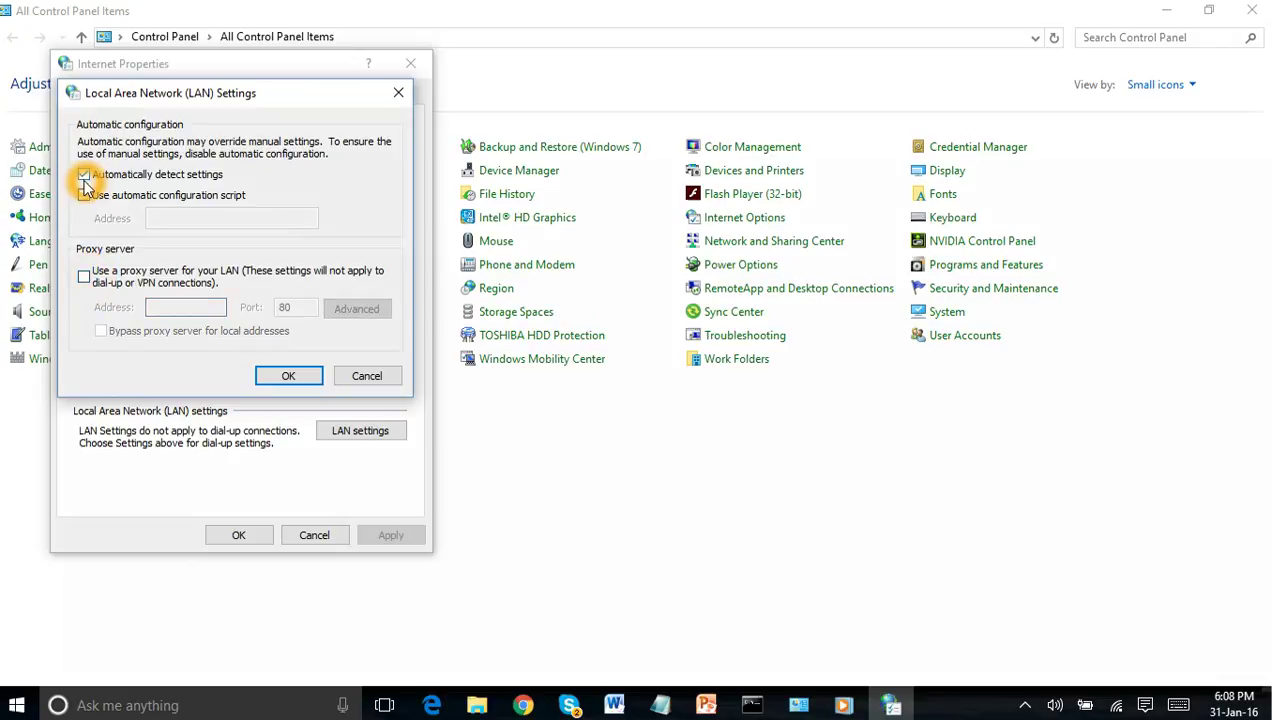
{"action": "left_click", "coordinate": [205, 175]}
{"action": "left_click", "coordinate": [286, 372]}
{"action": "left_click", "coordinate": [240, 535]}
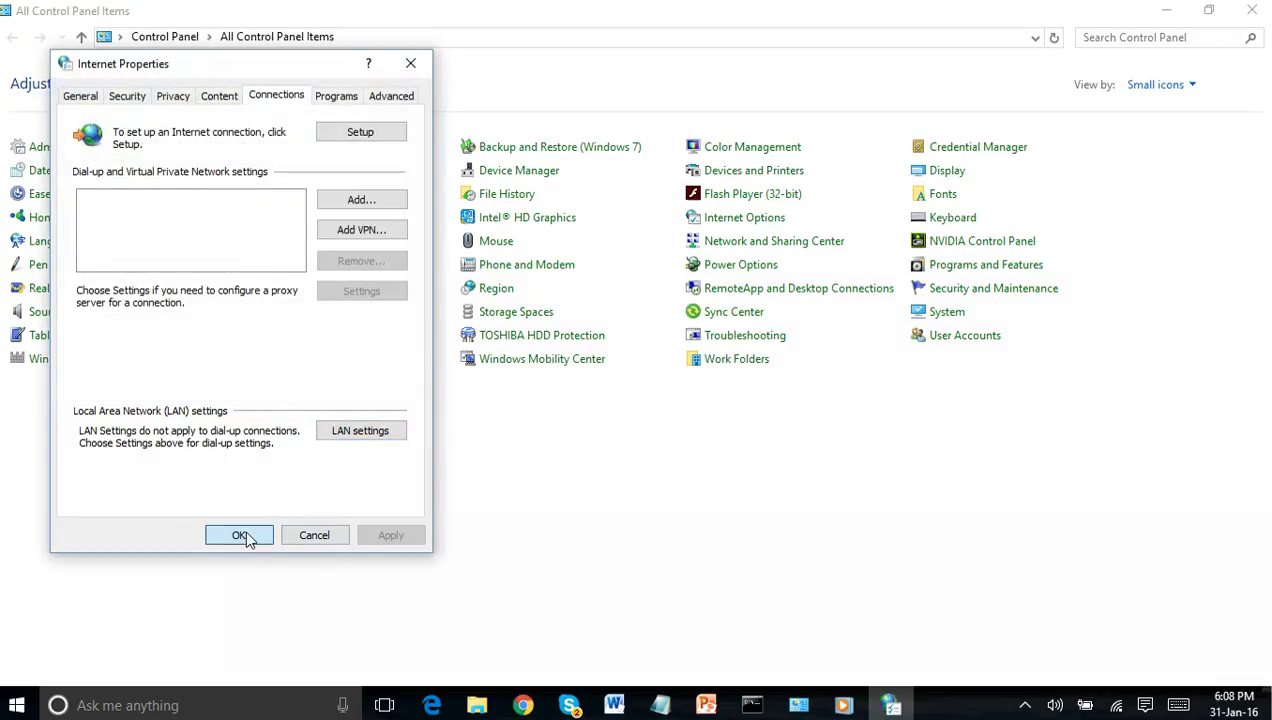
Step: Return to Chrome and reload the BBC News page to test the connection without the proxy
{"action": "left_click", "coordinate": [524, 700]}
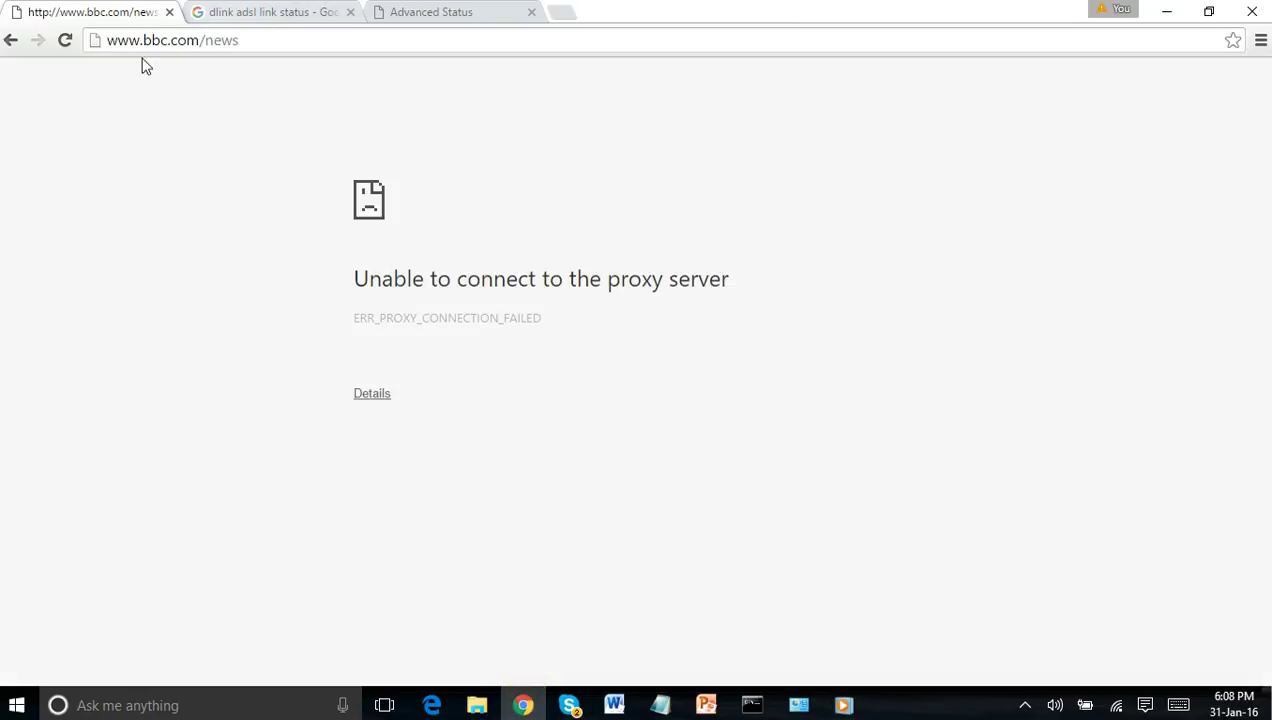
{"action": "left_click", "coordinate": [67, 42]}
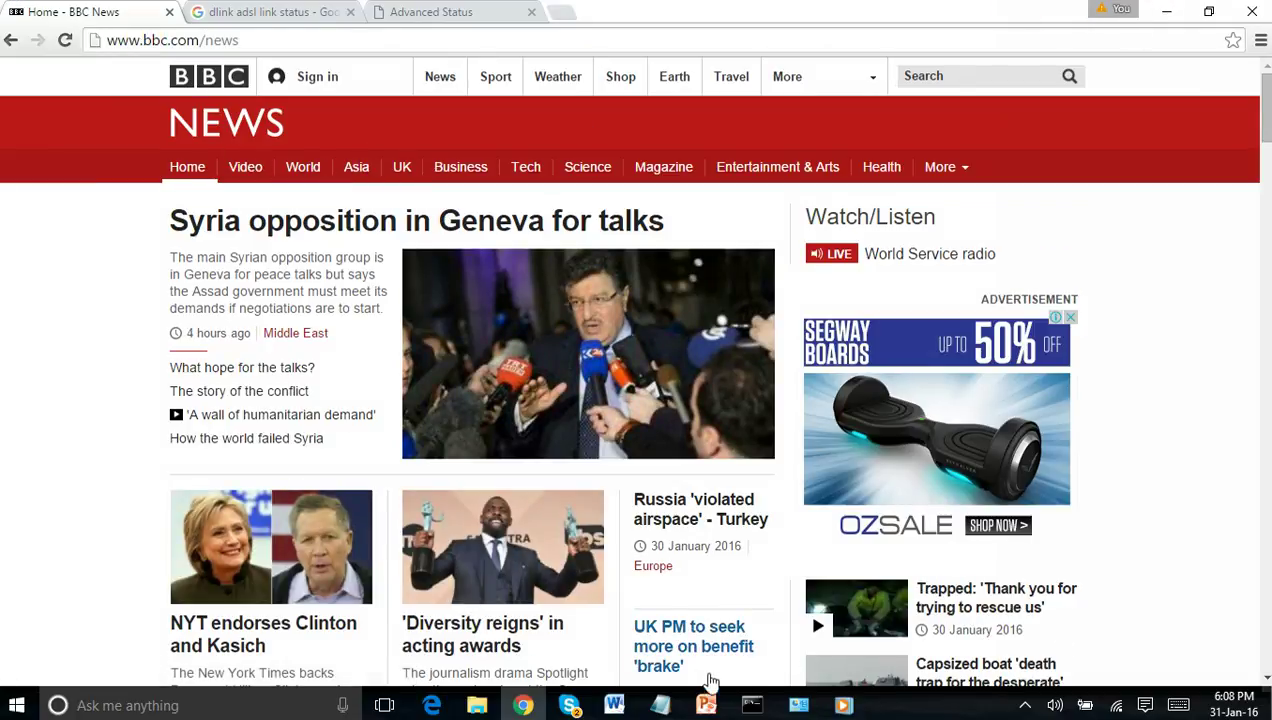
Step: Return to the Word guide and read the LAN settings picture of section 7 and the firewall instructions of section 8
{"action": "mouse_move", "coordinate": [618, 706]}
{"action": "left_click", "coordinate": [610, 636]}
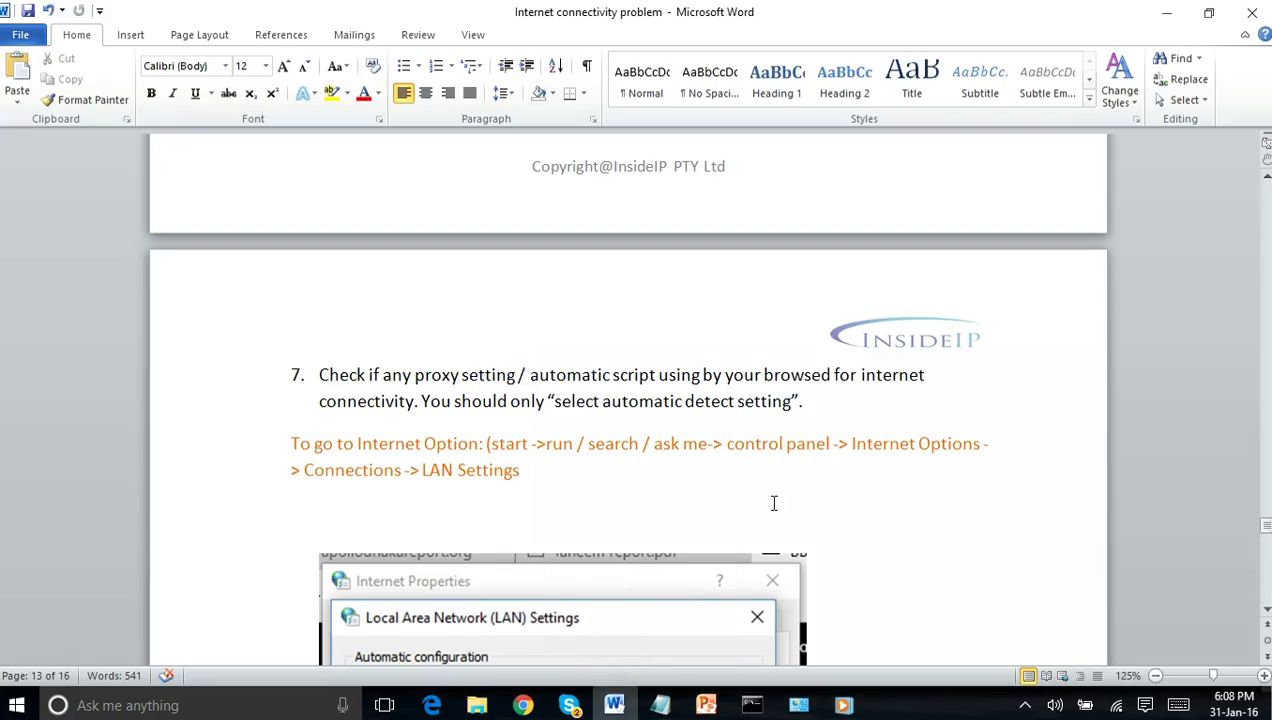
{"action": "scroll", "coordinate": [795, 513], "scroll_direction": "down", "scroll_amount": 7}
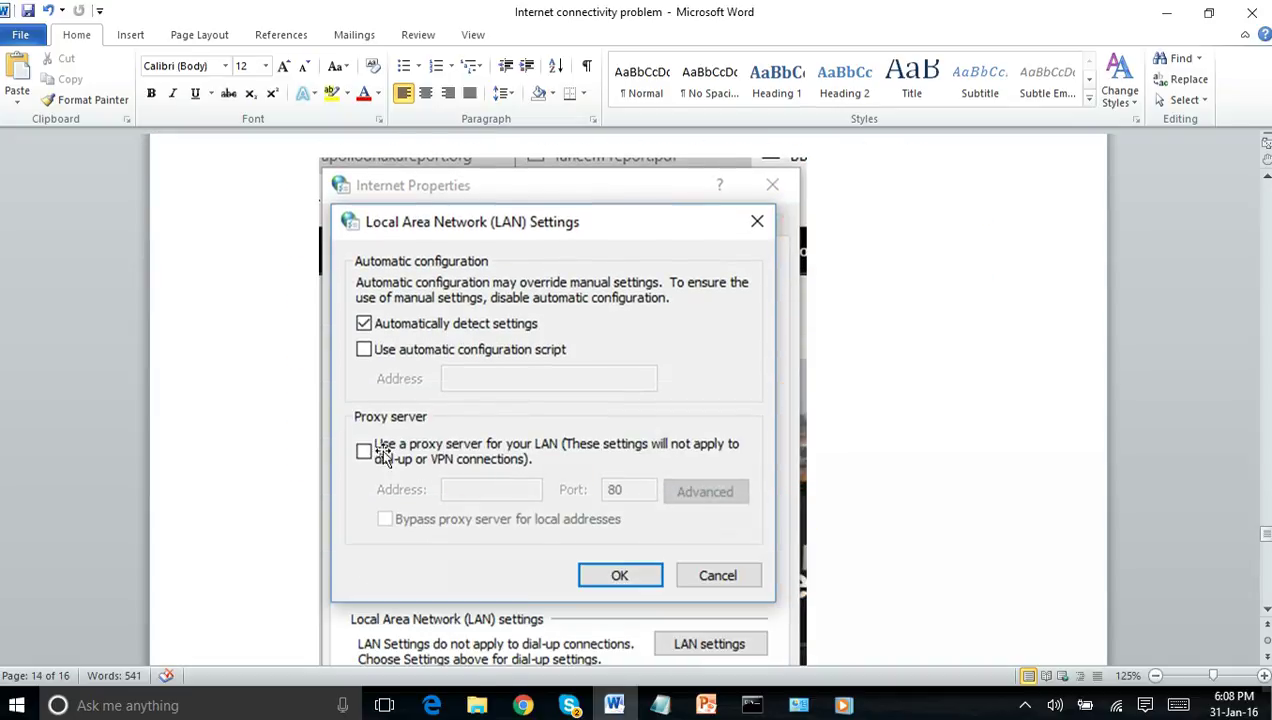
{"action": "left_click", "coordinate": [366, 351]}
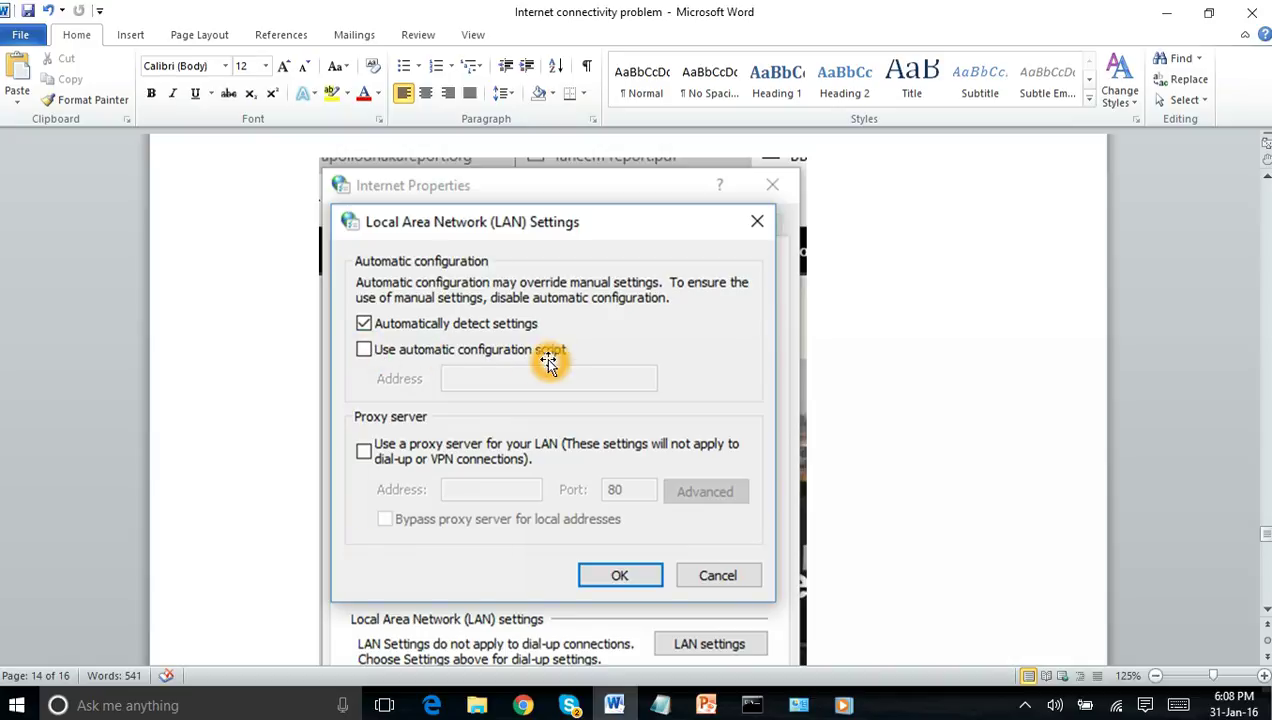
{"action": "left_click", "coordinate": [388, 458]}
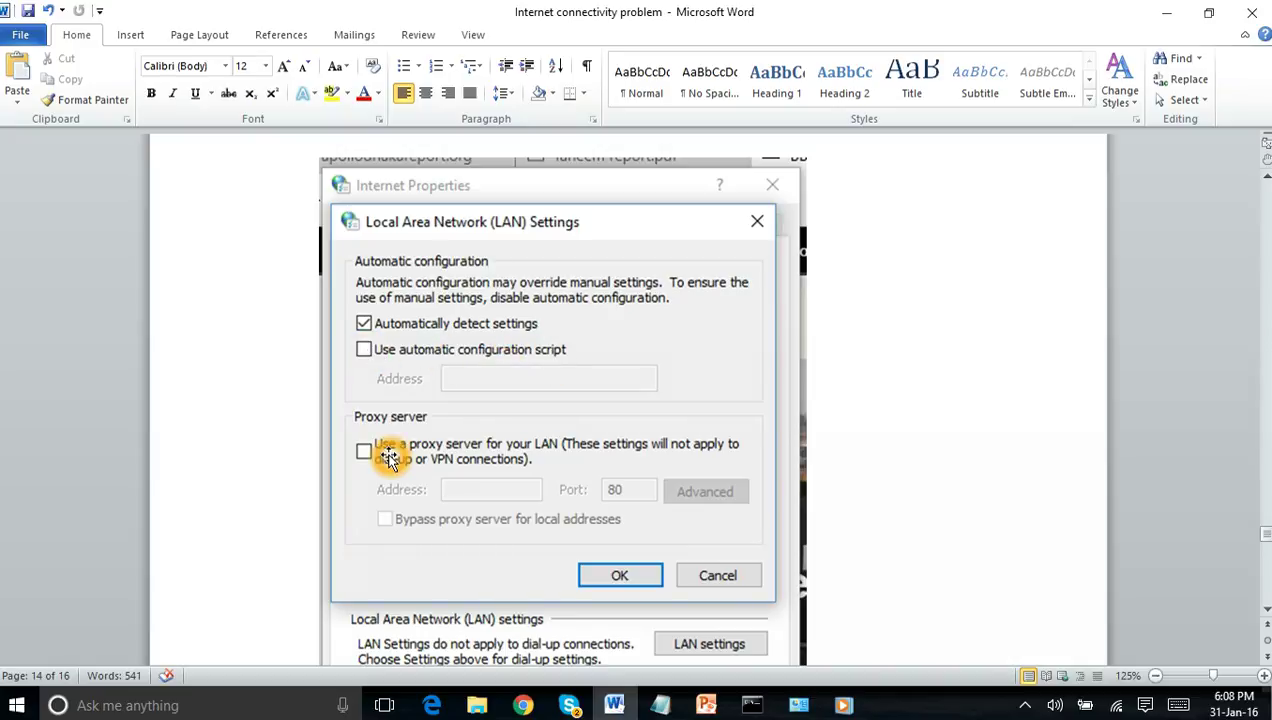
{"action": "scroll", "coordinate": [388, 458], "scroll_direction": "down", "scroll_amount": 3}
{"action": "scroll", "coordinate": [390, 455], "scroll_direction": "down", "scroll_amount": 9}
{"action": "scroll", "coordinate": [390, 460], "scroll_direction": "down", "scroll_amount": 3}
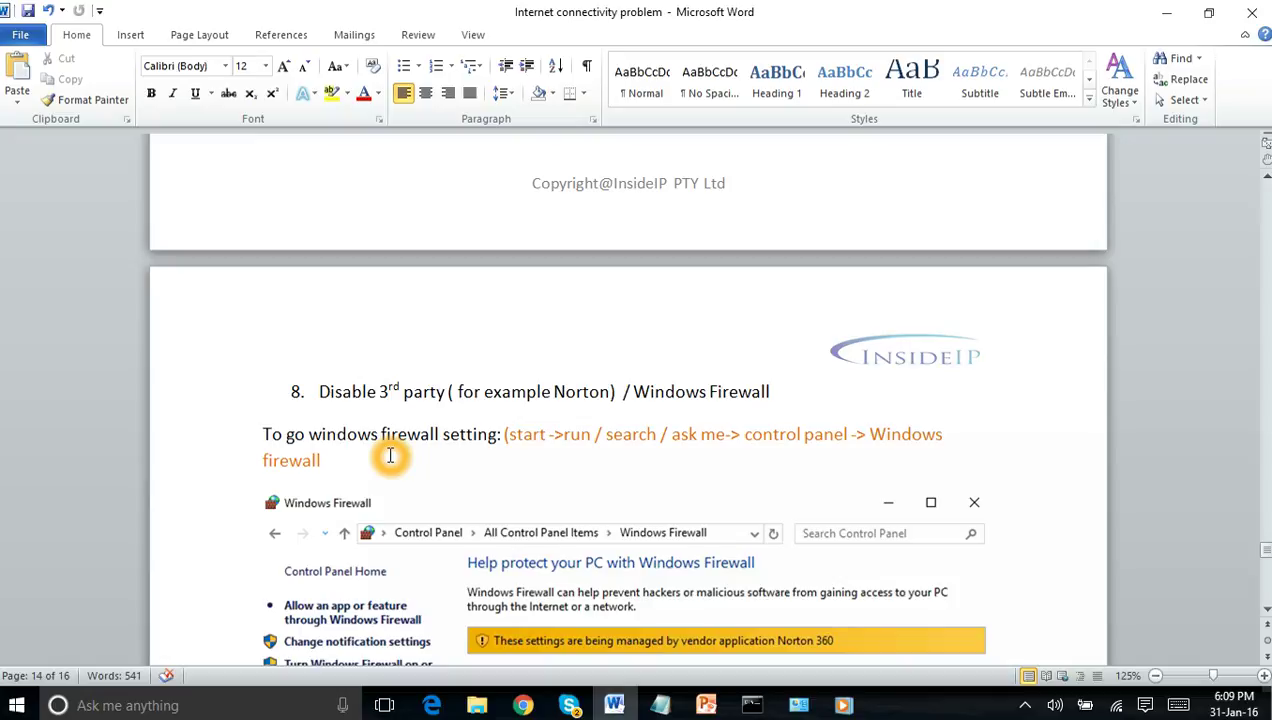
Step: Search Windows for Control Panel and open it to reach the Windows Firewall settings
{"action": "left_click", "coordinate": [113, 706]}
{"action": "type", "text": "co"}
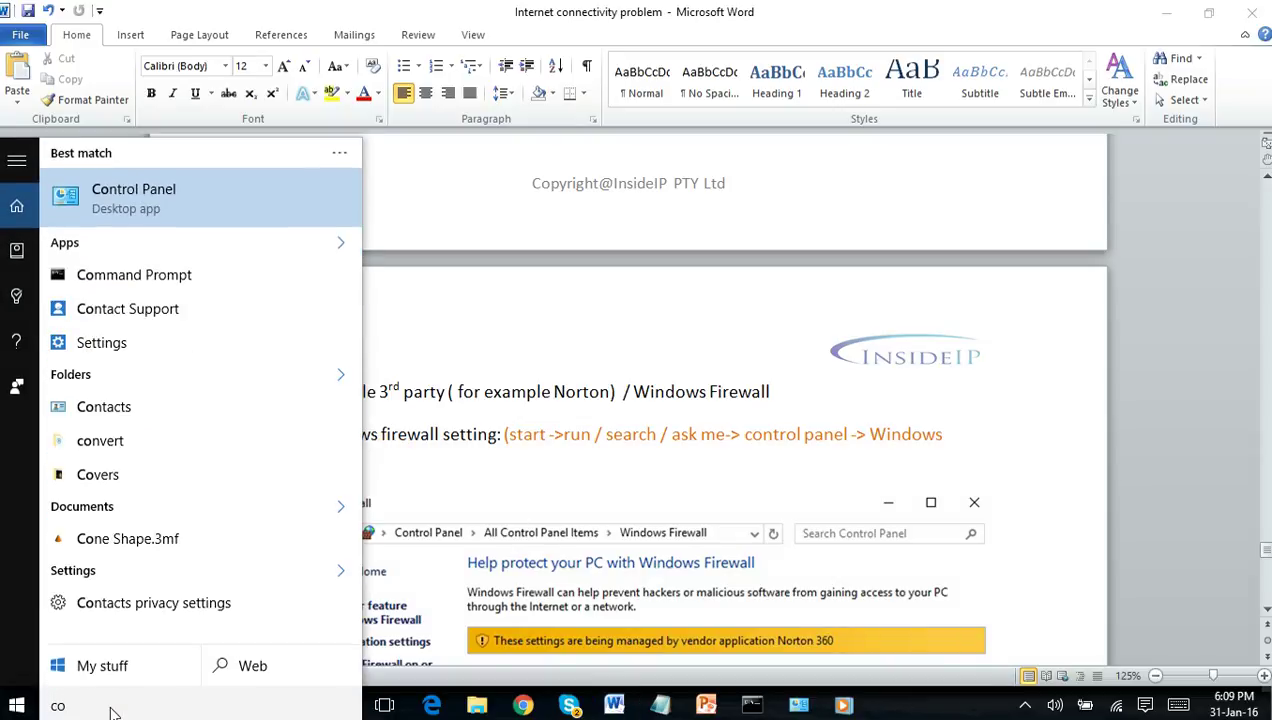
{"action": "left_click", "coordinate": [128, 194]}
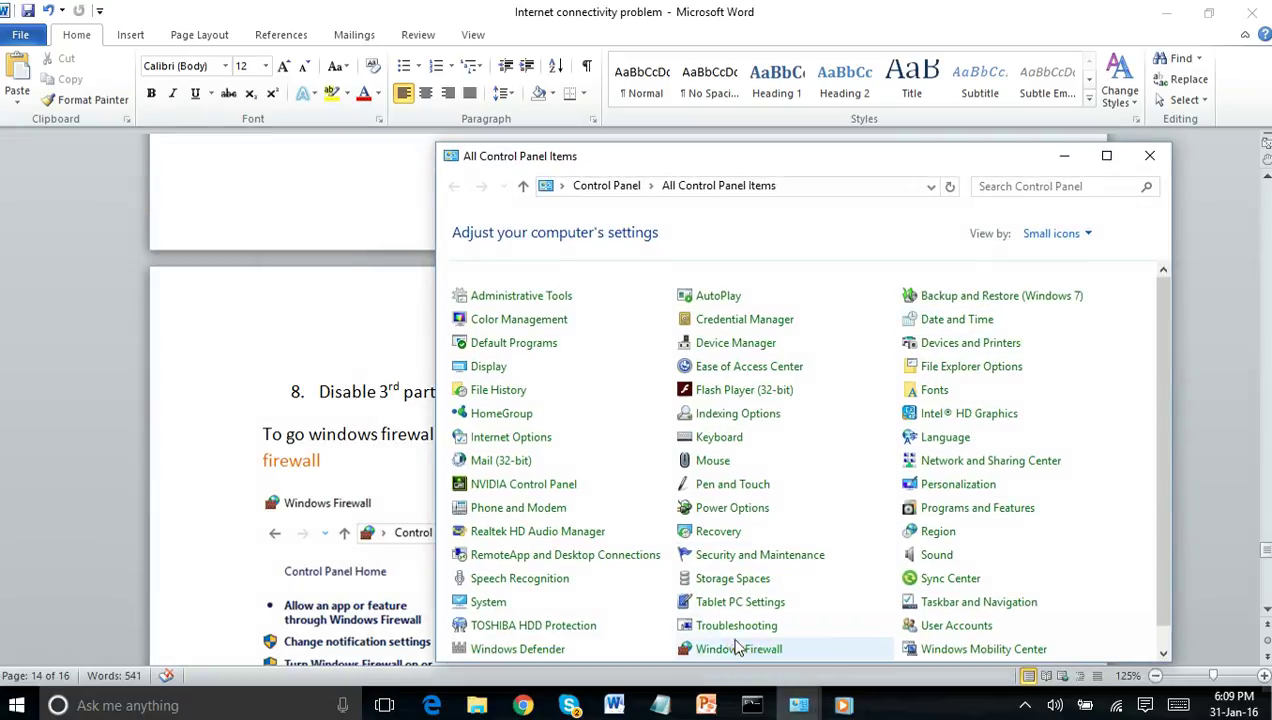